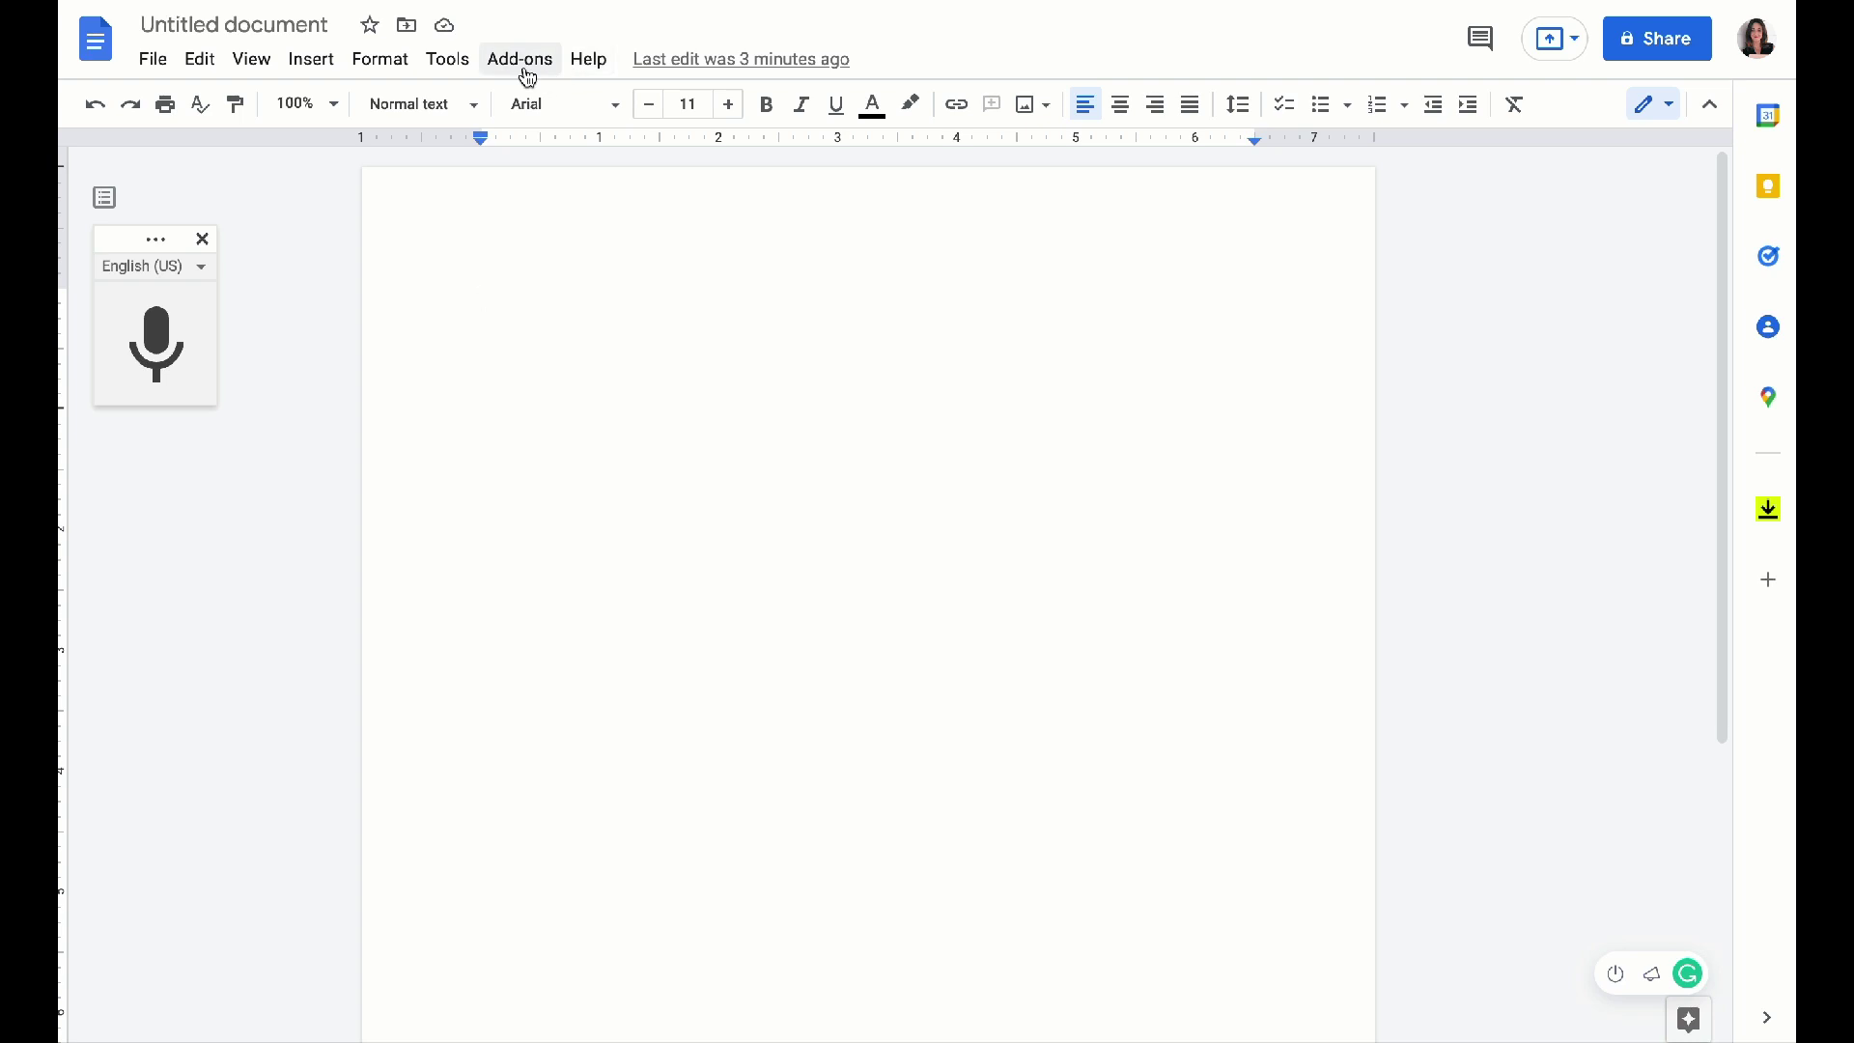
Step: Search the add-on marketplace for 'pro writing aid' and open the ProWritingAid listing
click(526, 72)
click(641, 229)
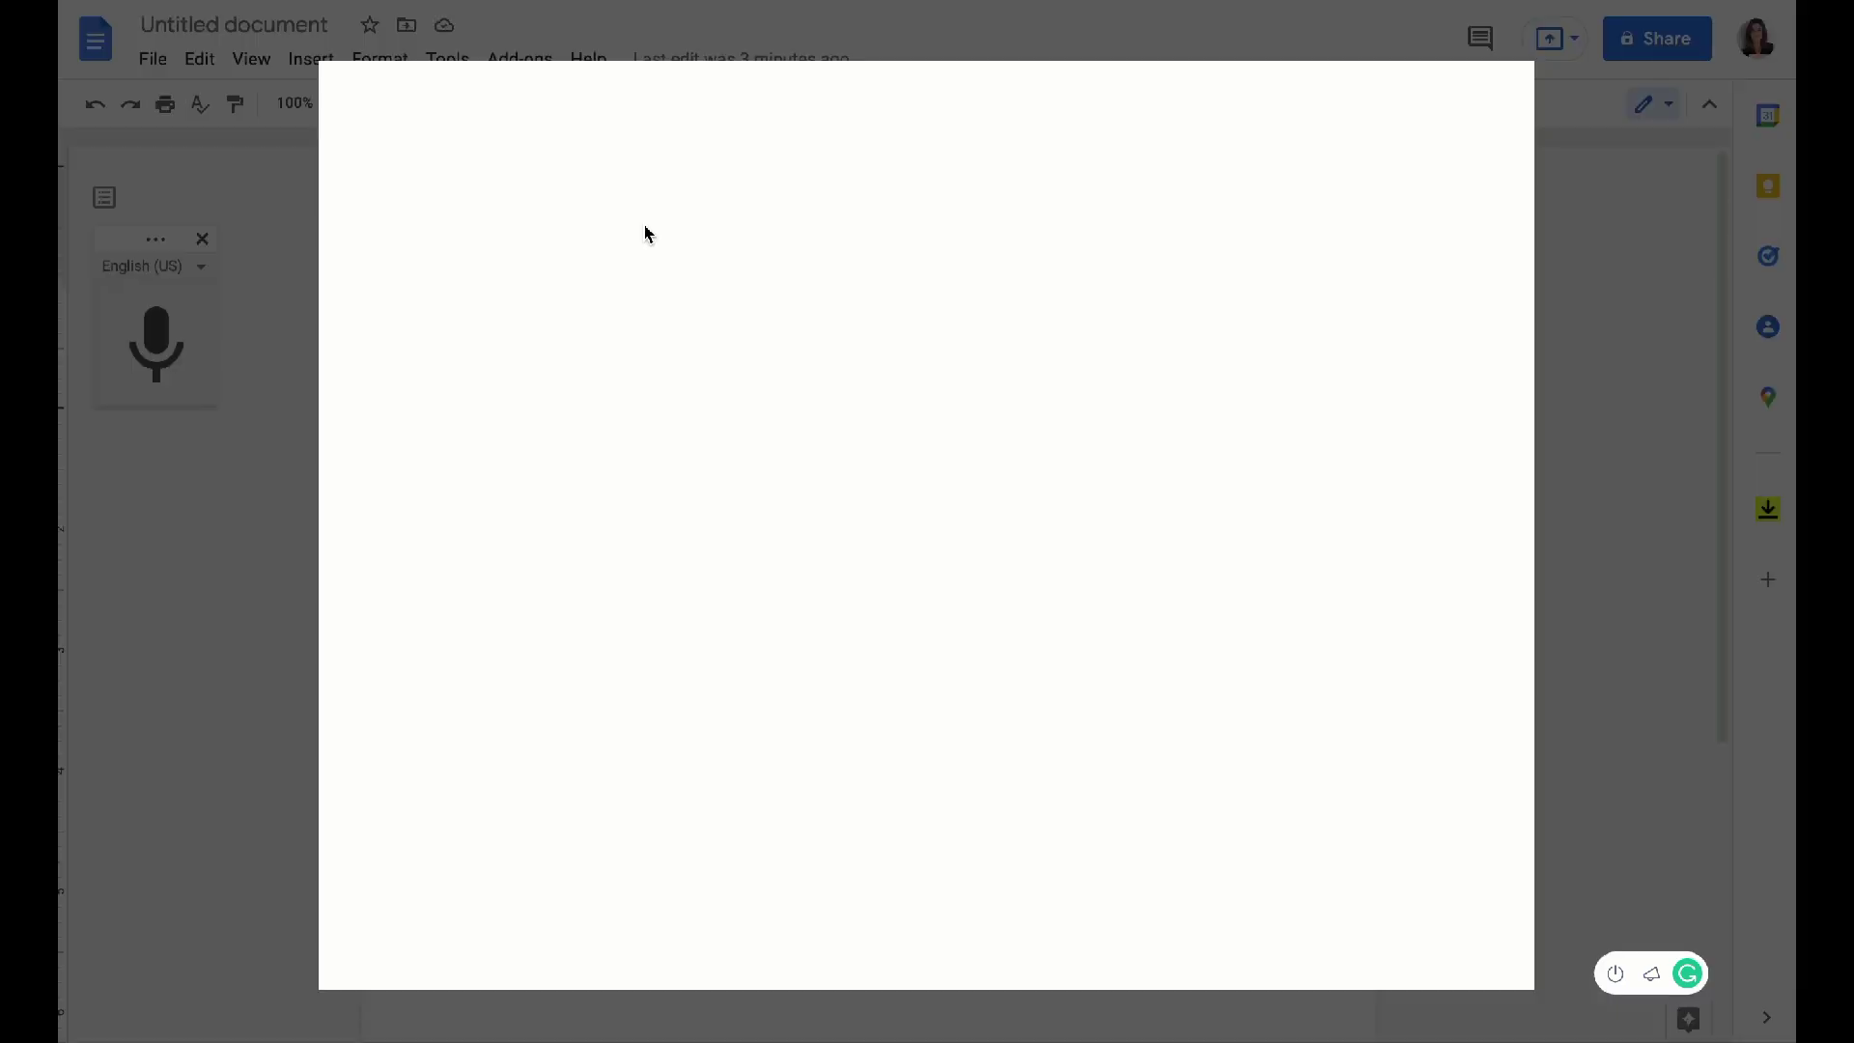
click(918, 103)
text(pro )
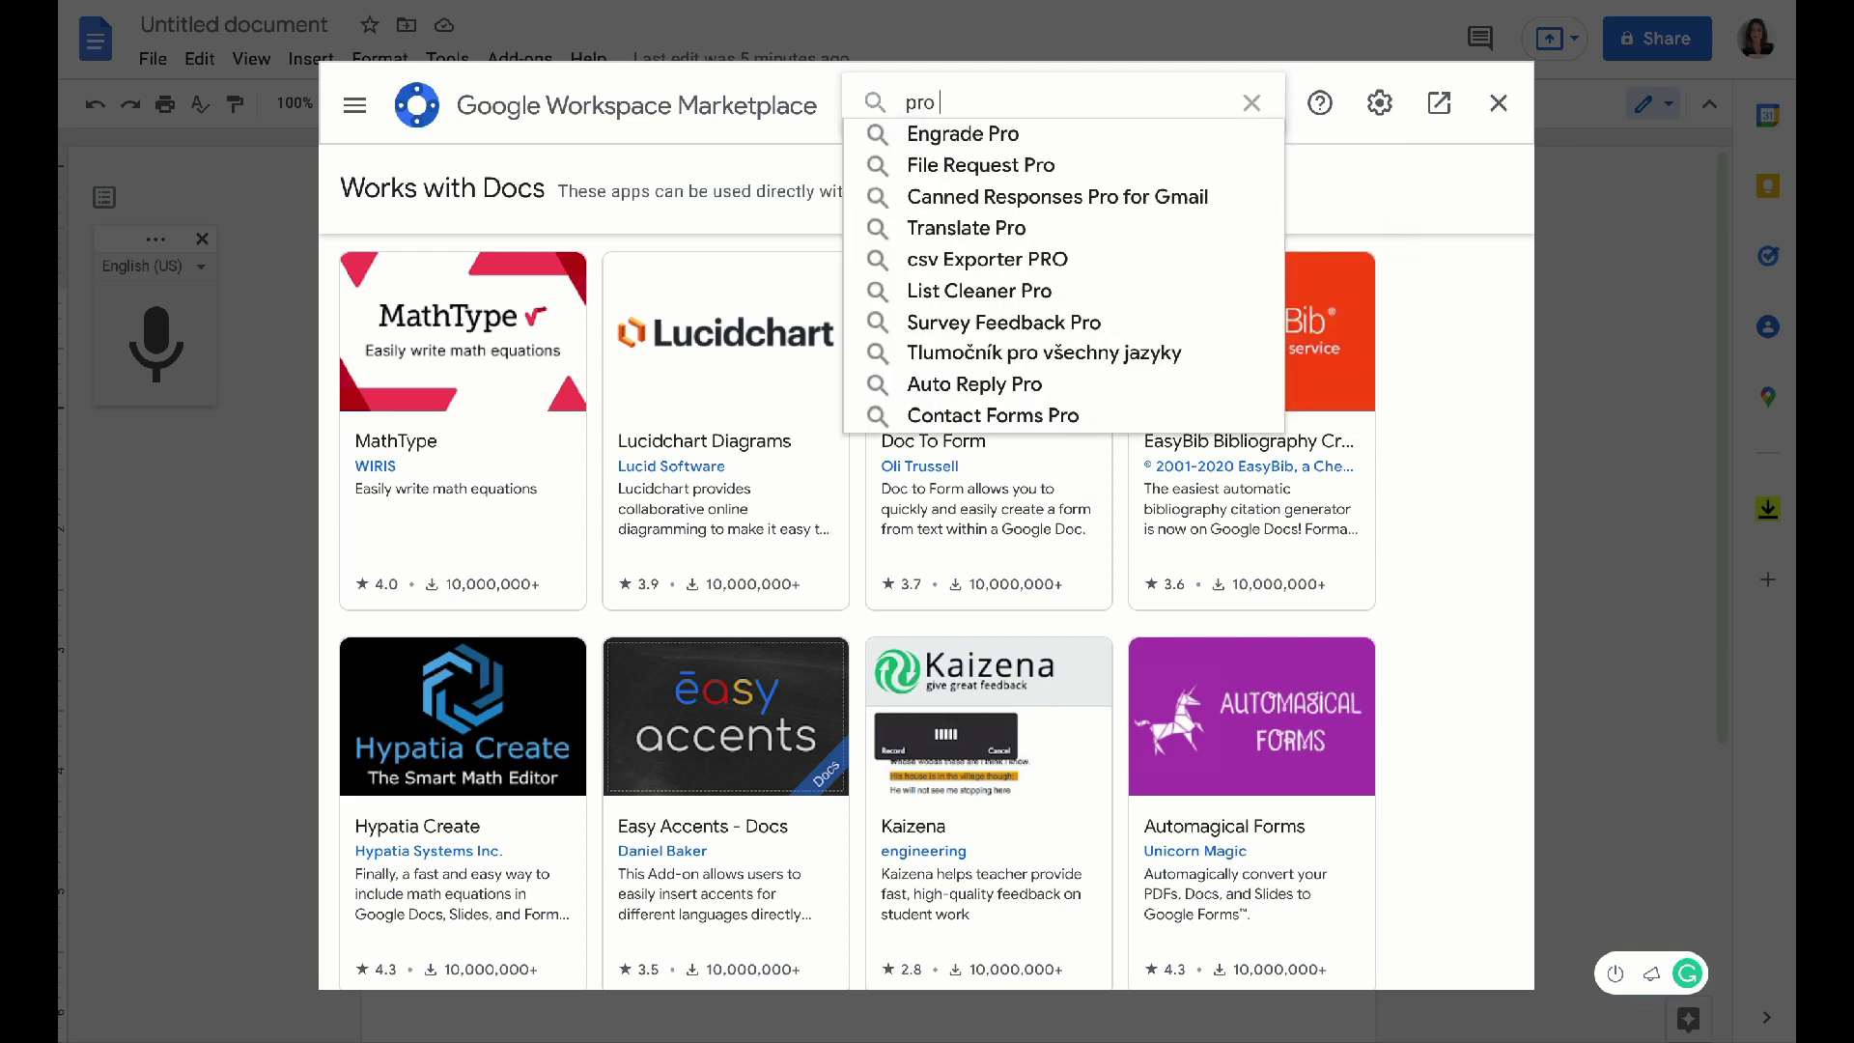
text(writing)
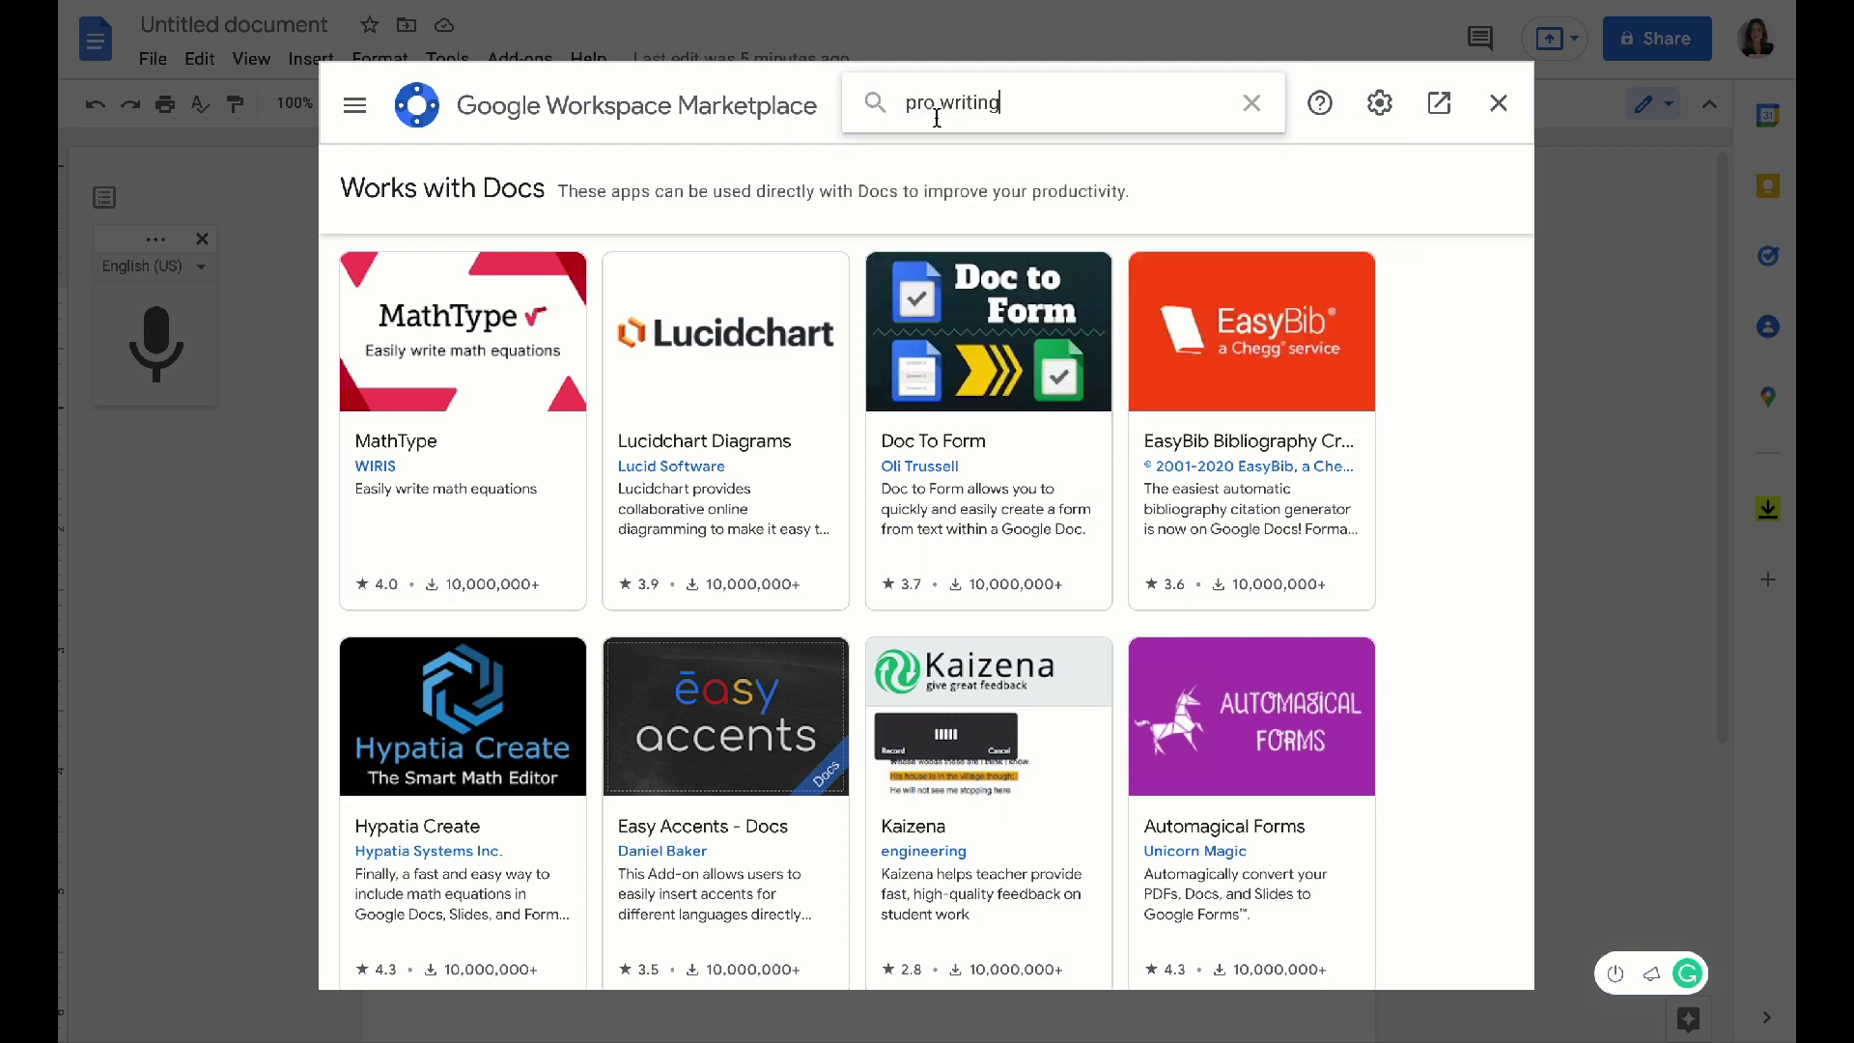
text( aid)
key(Return)
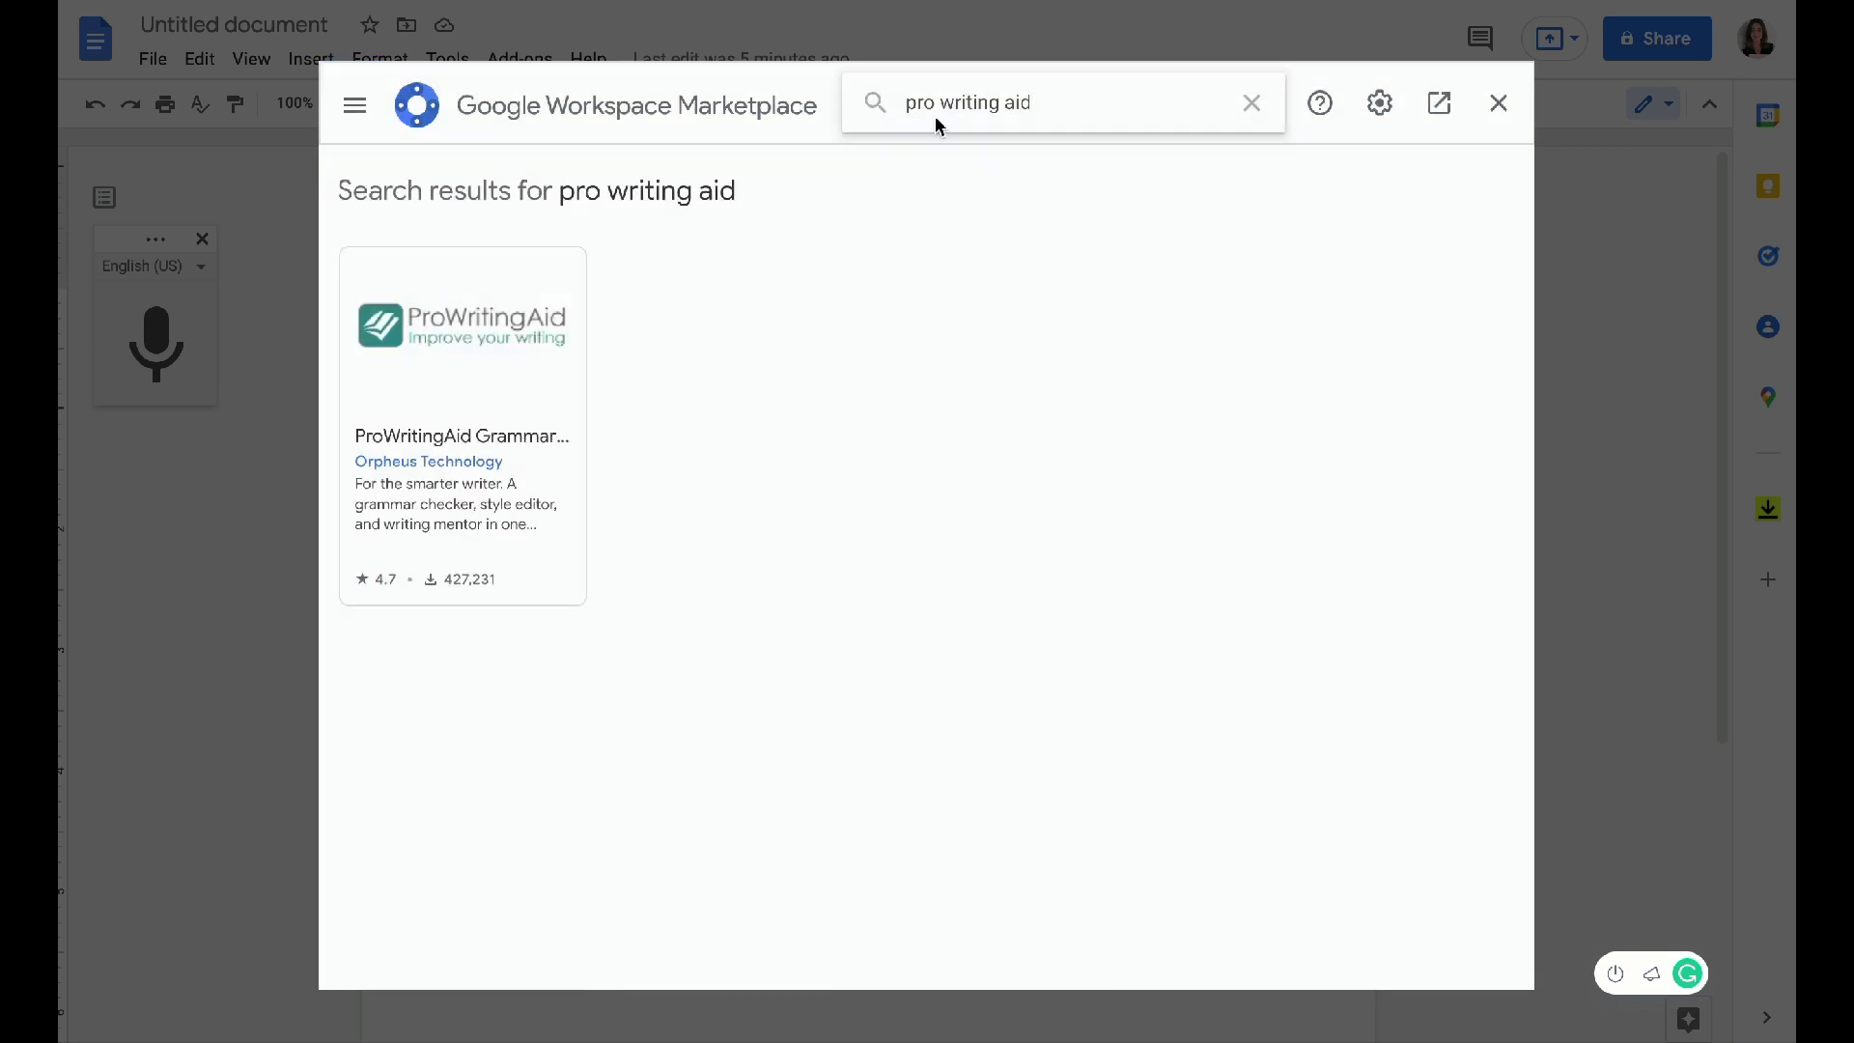
click(550, 477)
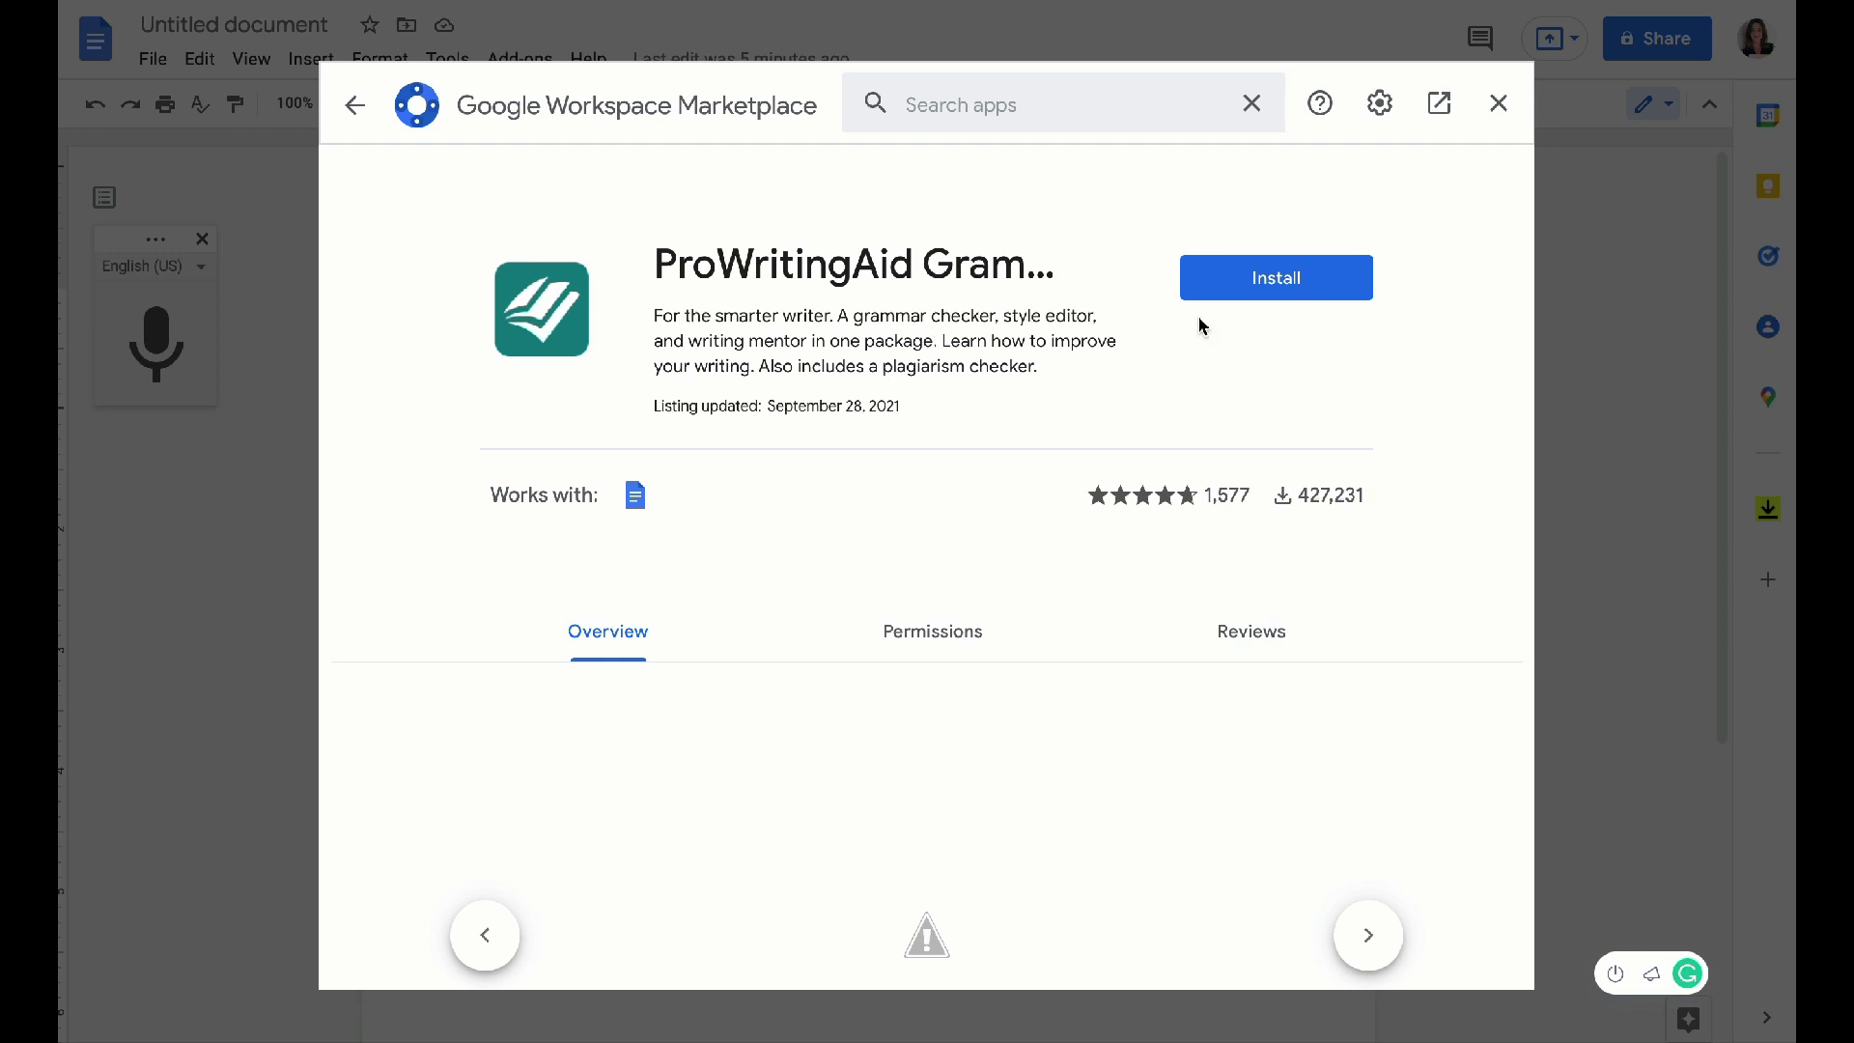
Step: Install ProWritingAid, choosing the Google account and allowing it access
click(1278, 280)
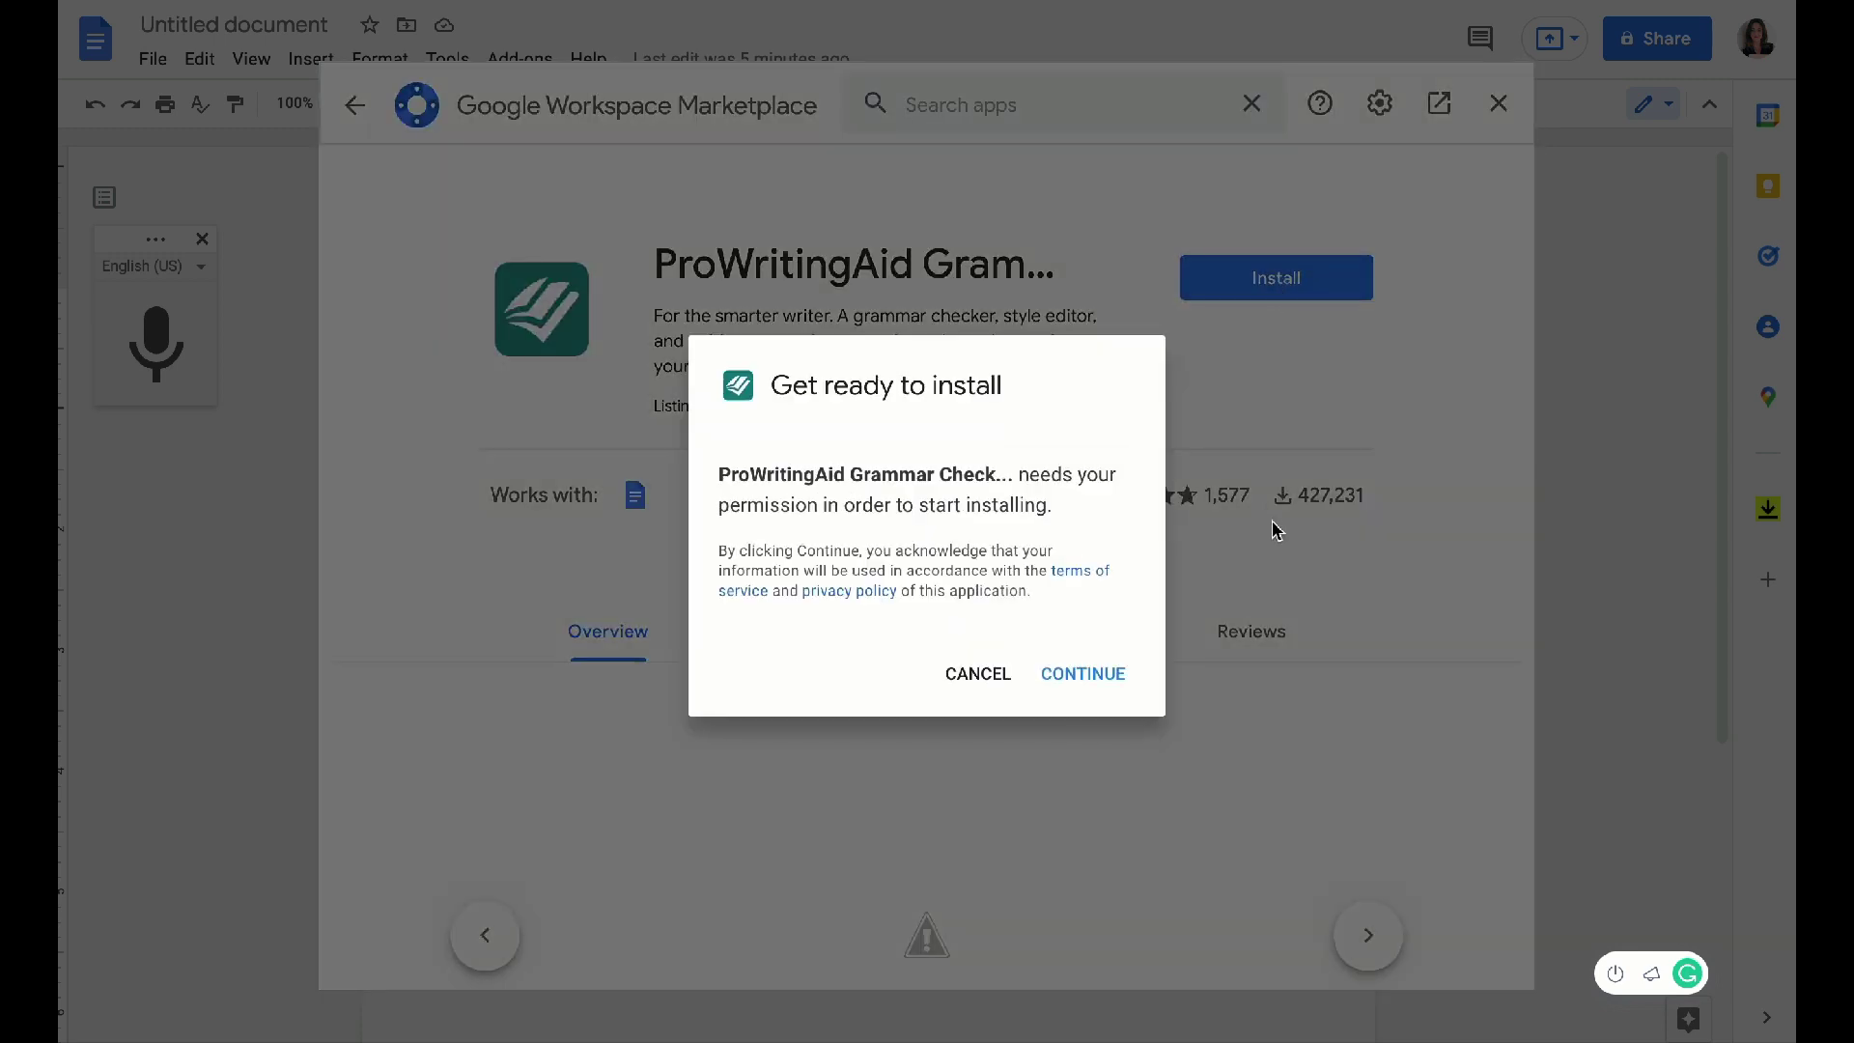
click(1076, 695)
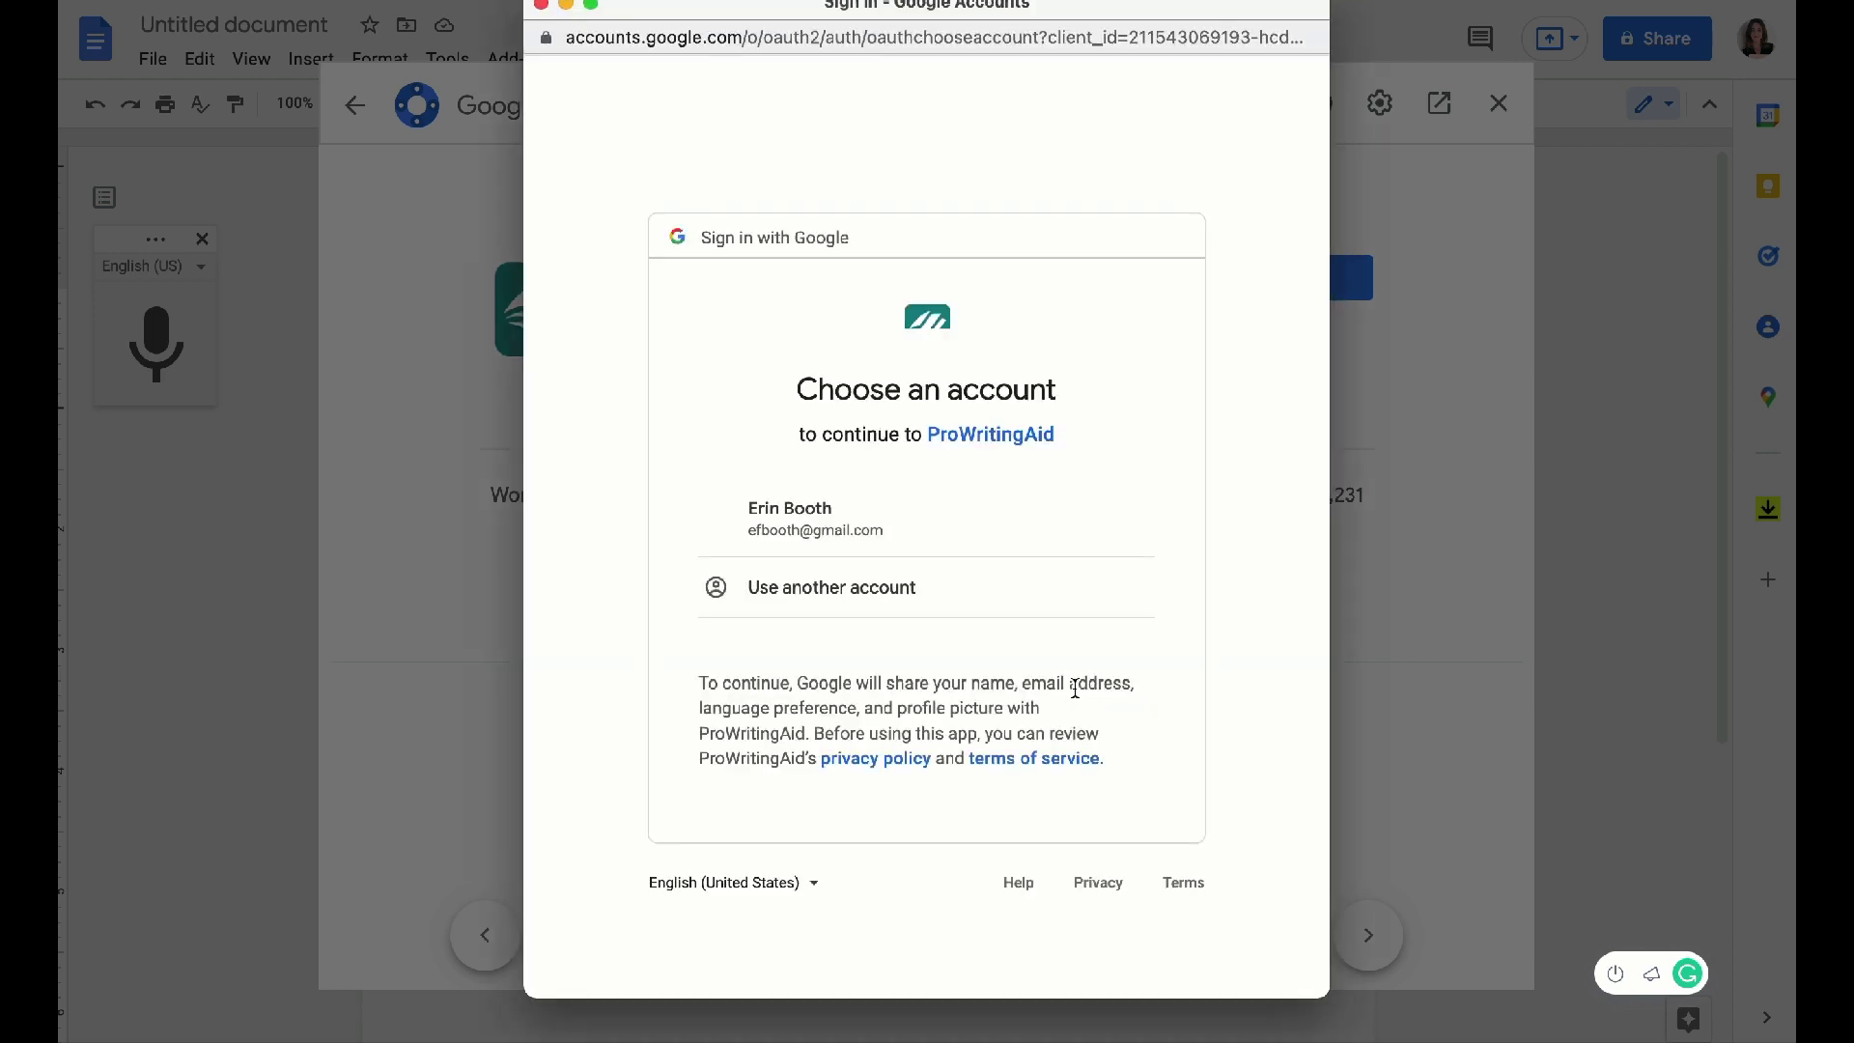
click(811, 534)
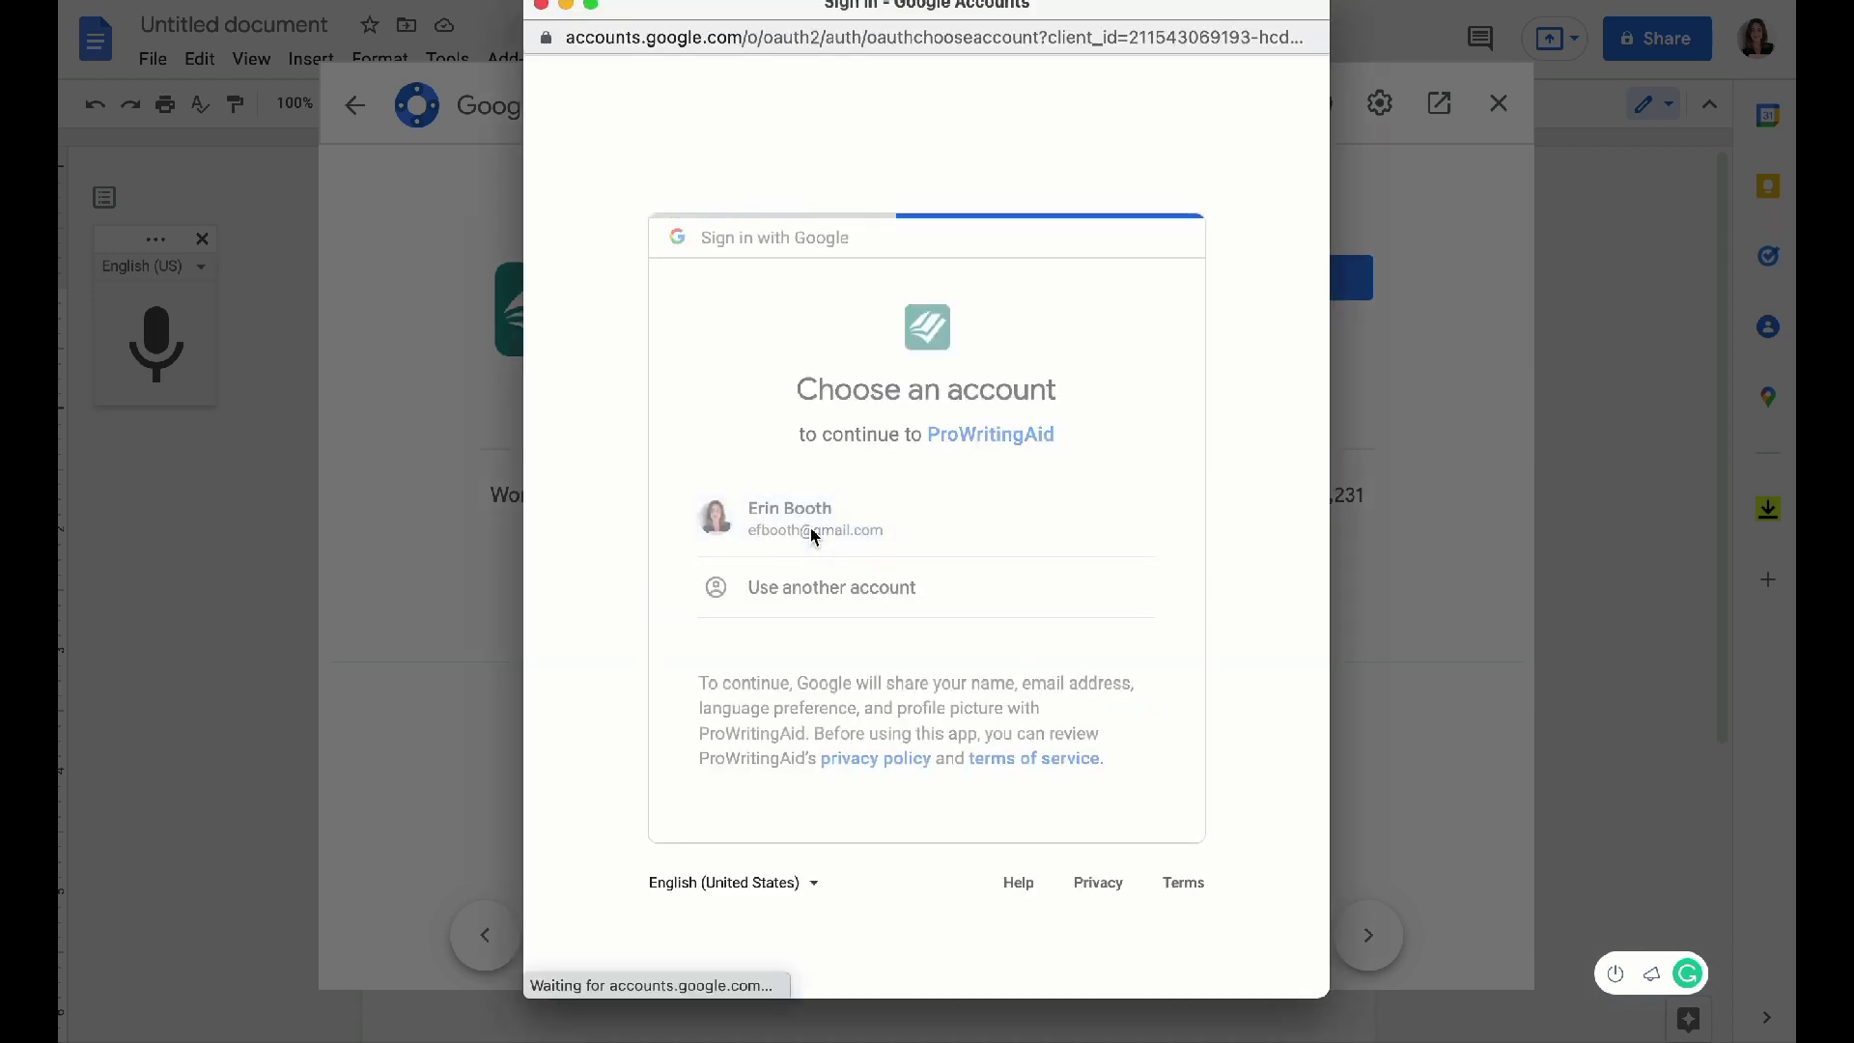
scroll(866, 719, down, 1)
scroll(866, 720, down, 3)
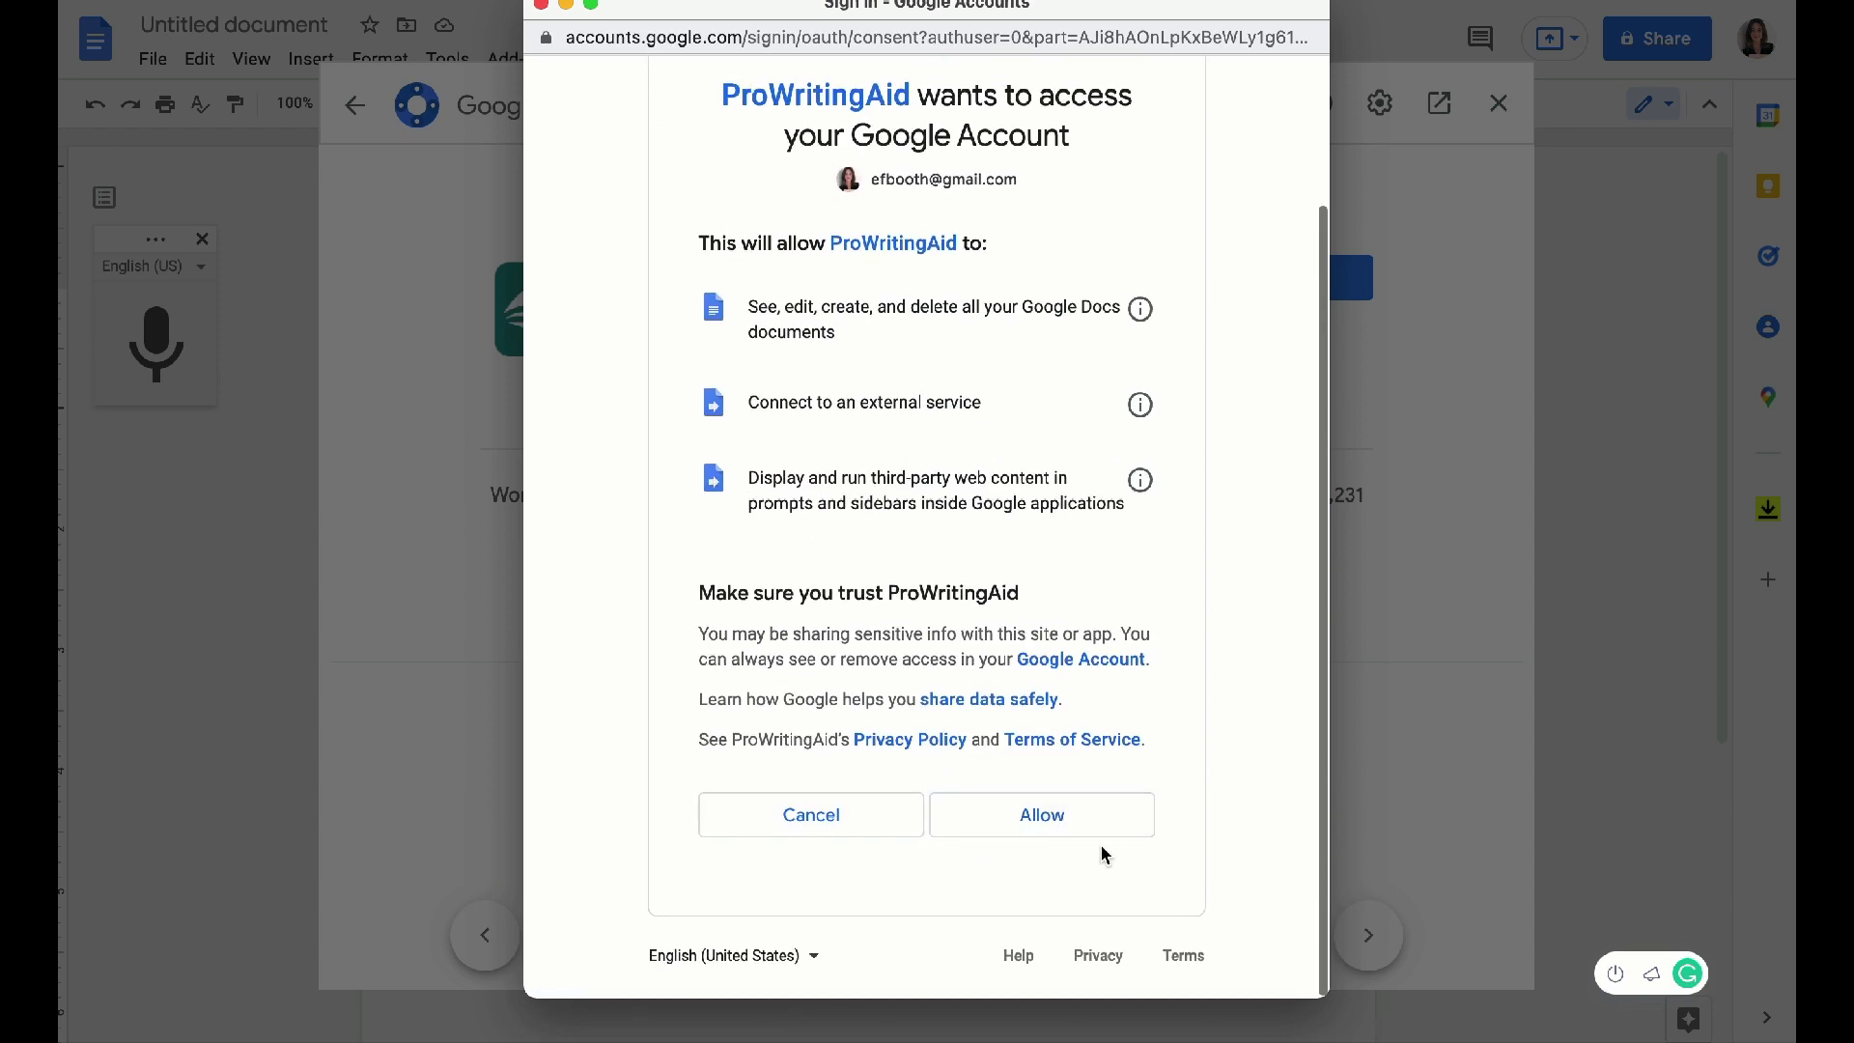
click(1072, 830)
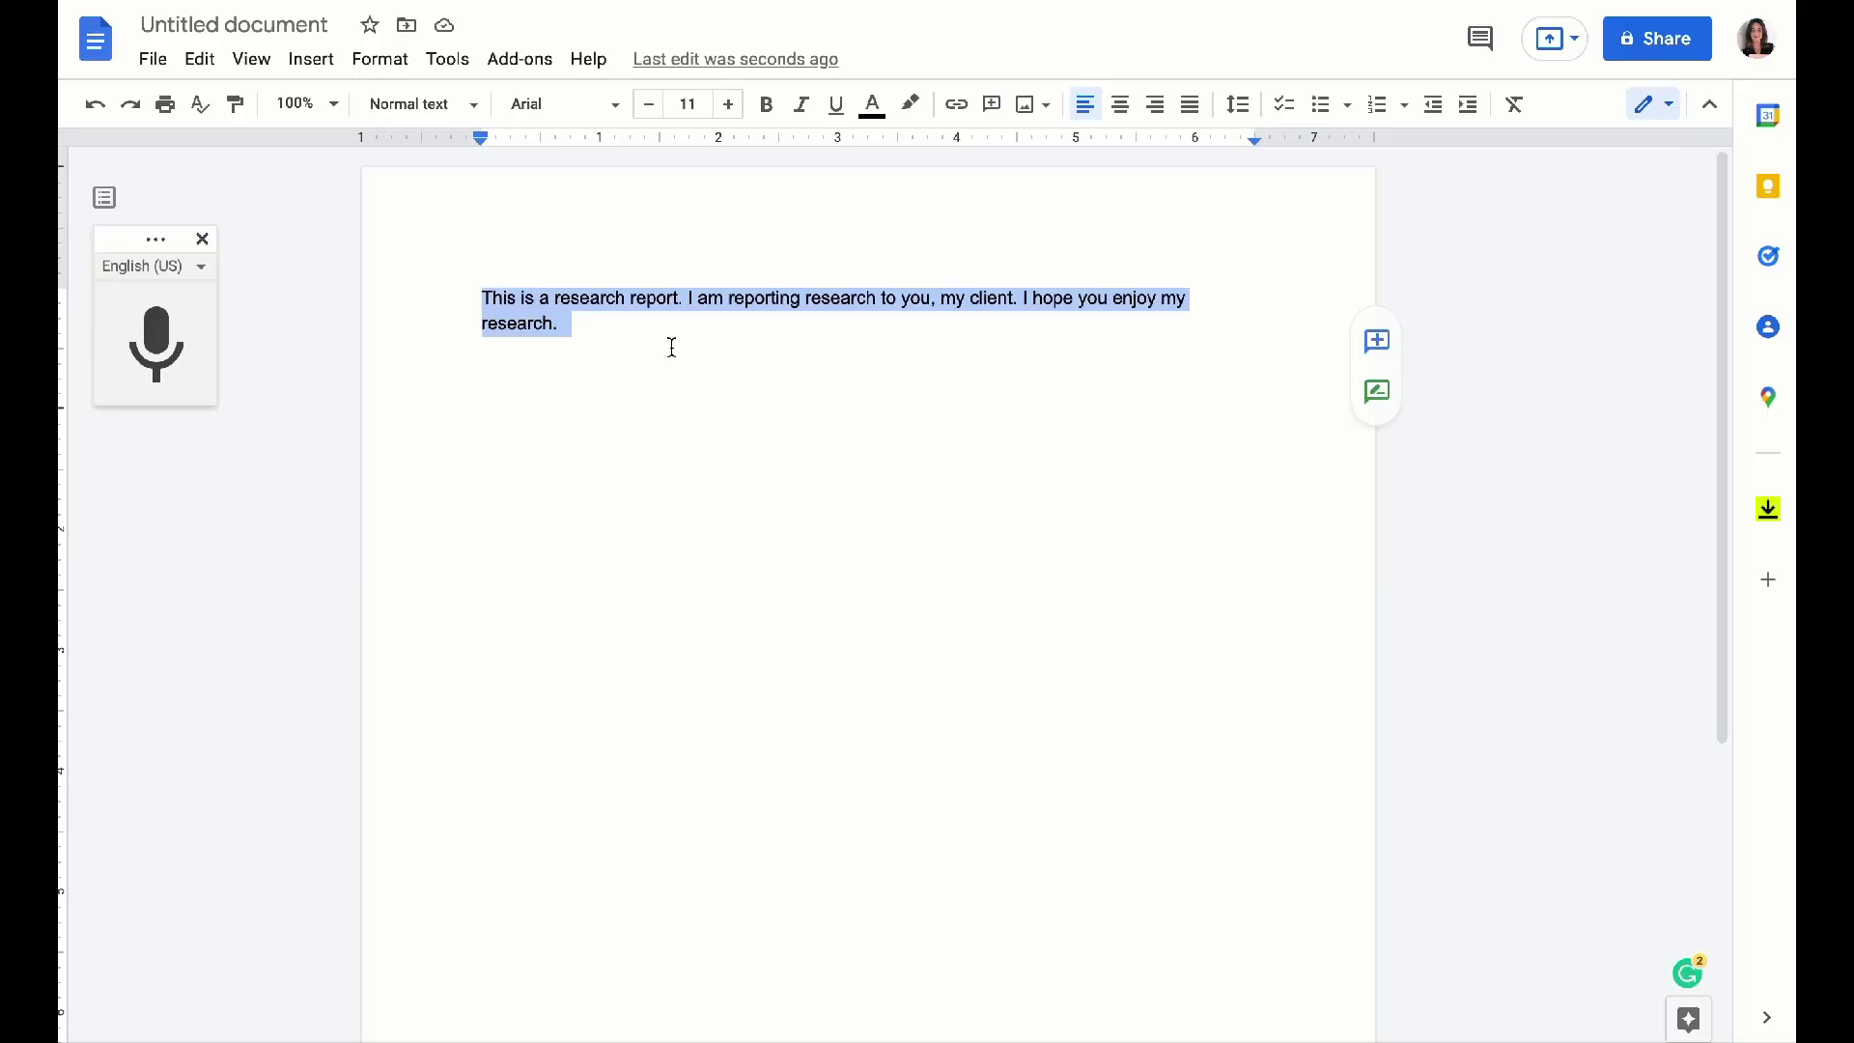
Step: Run ProWritingAid's Improve Document report on the paragraph
click(520, 62)
mouse_move(970, 162)
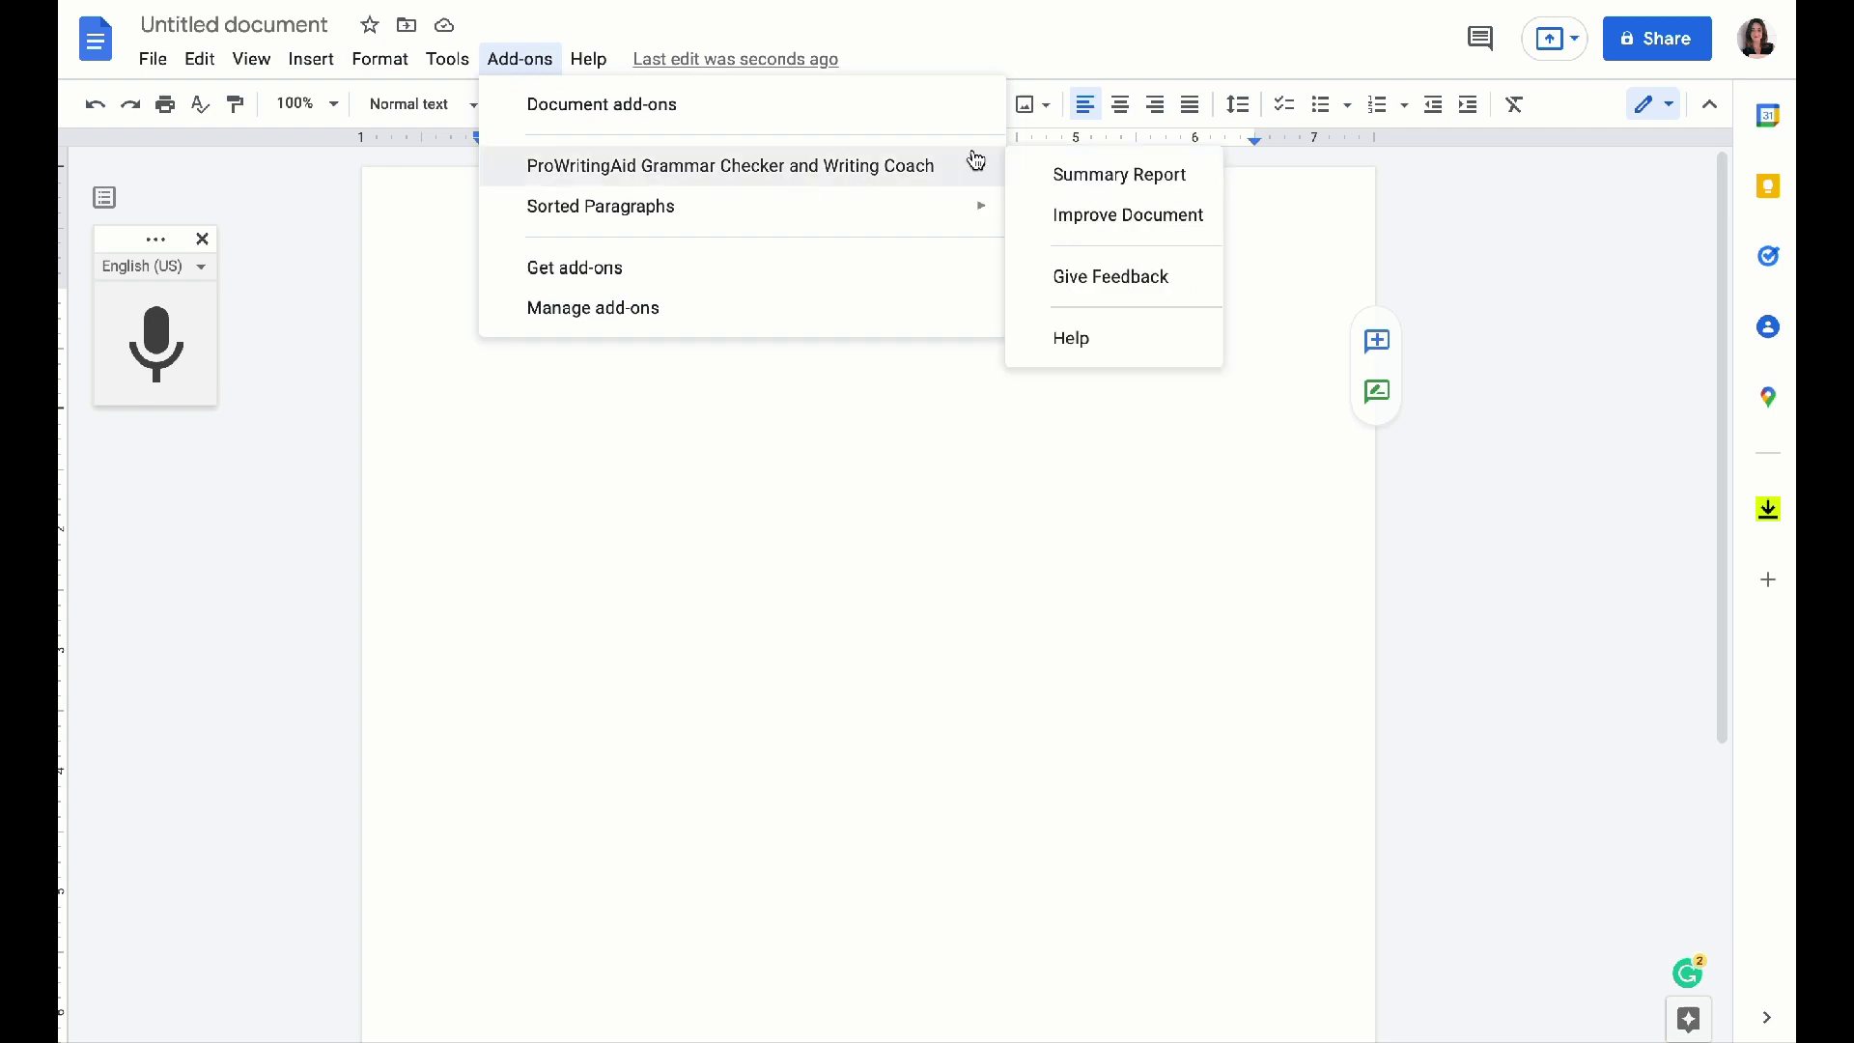
click(1157, 217)
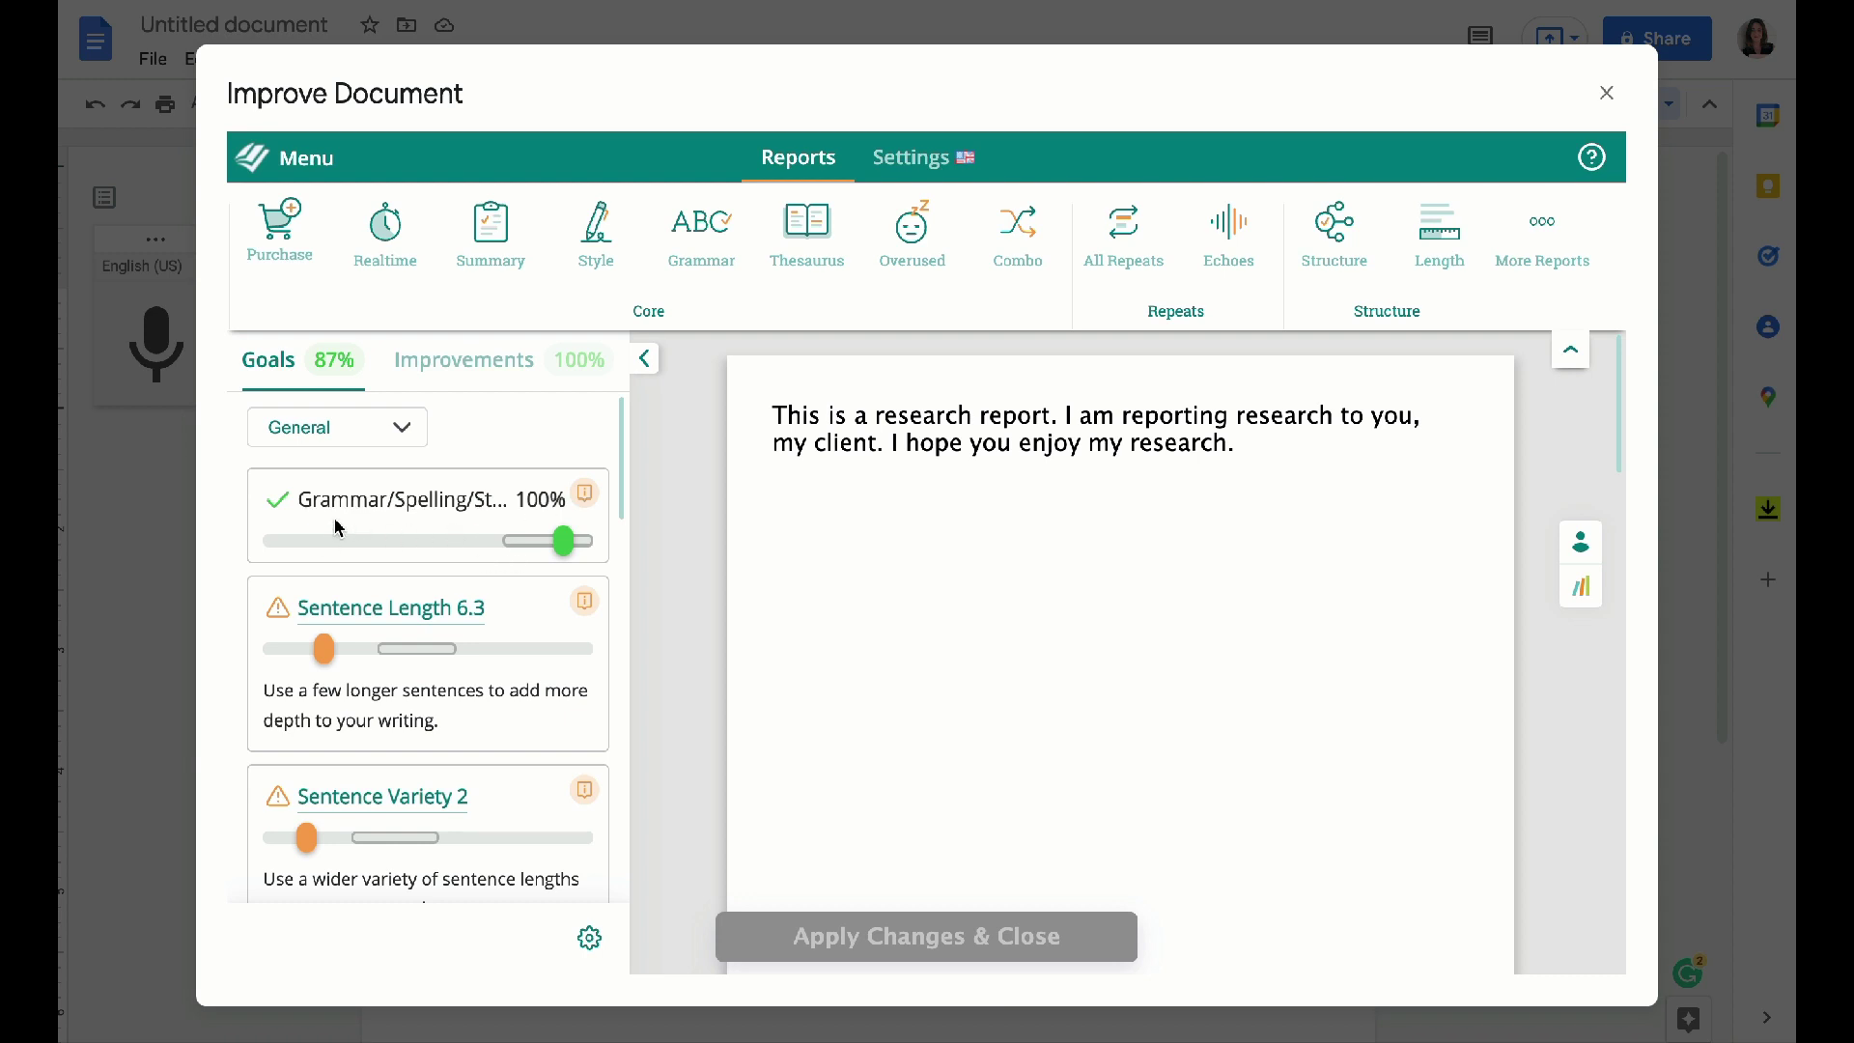
scroll(289, 657, down, 2)
scroll(435, 599, up, 2)
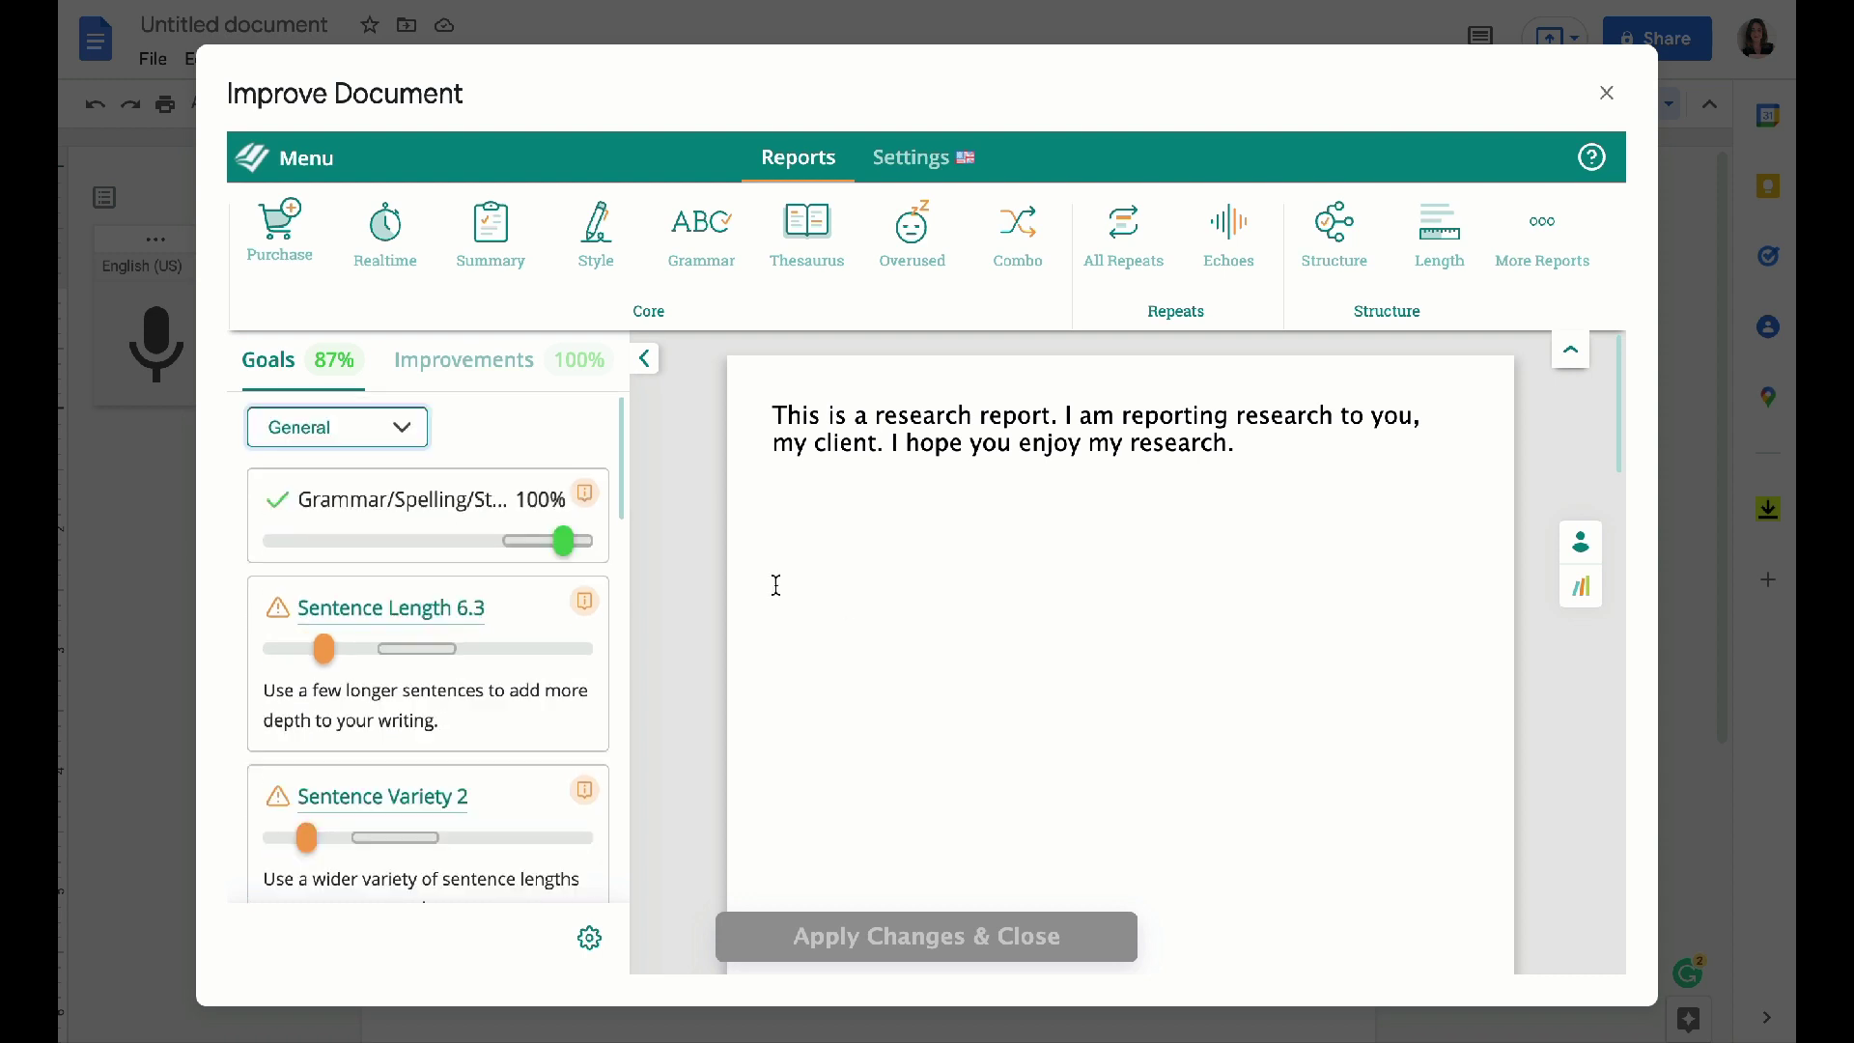
Step: Set the report's writing goal to Email (General), review it, then close it
click(400, 438)
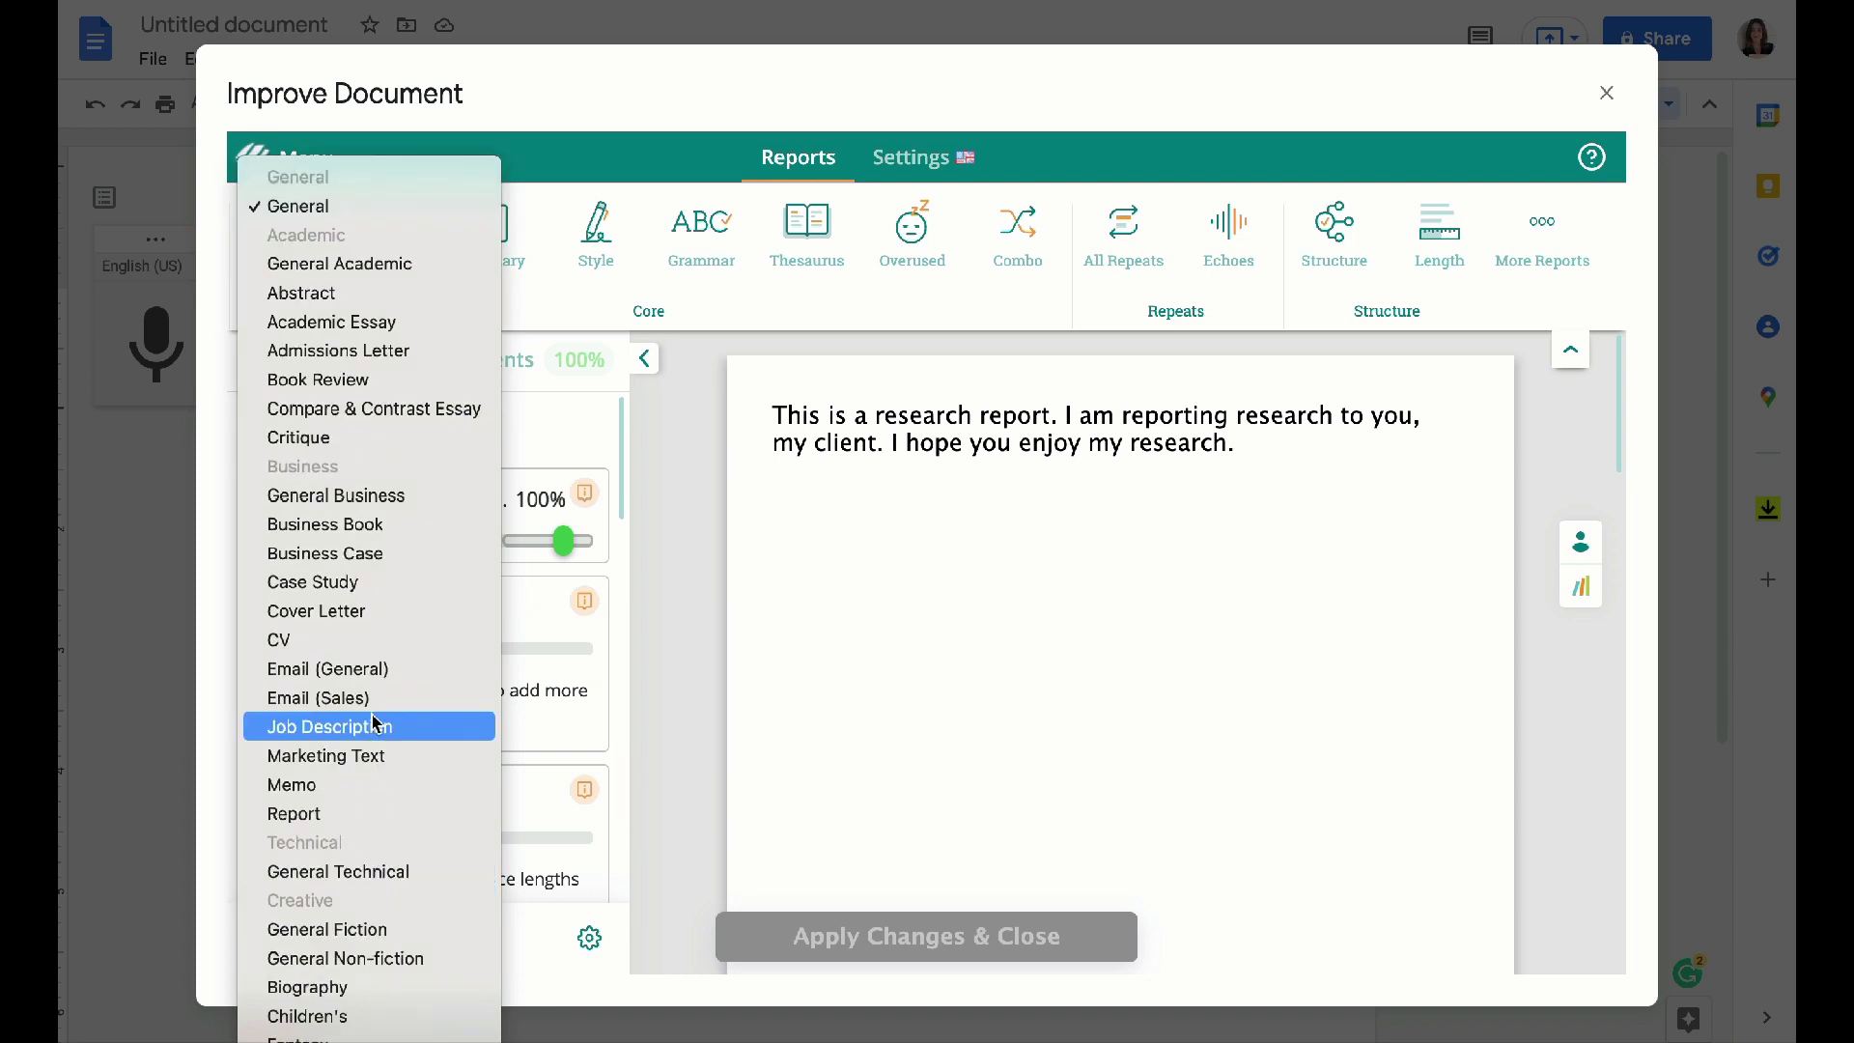
click(381, 668)
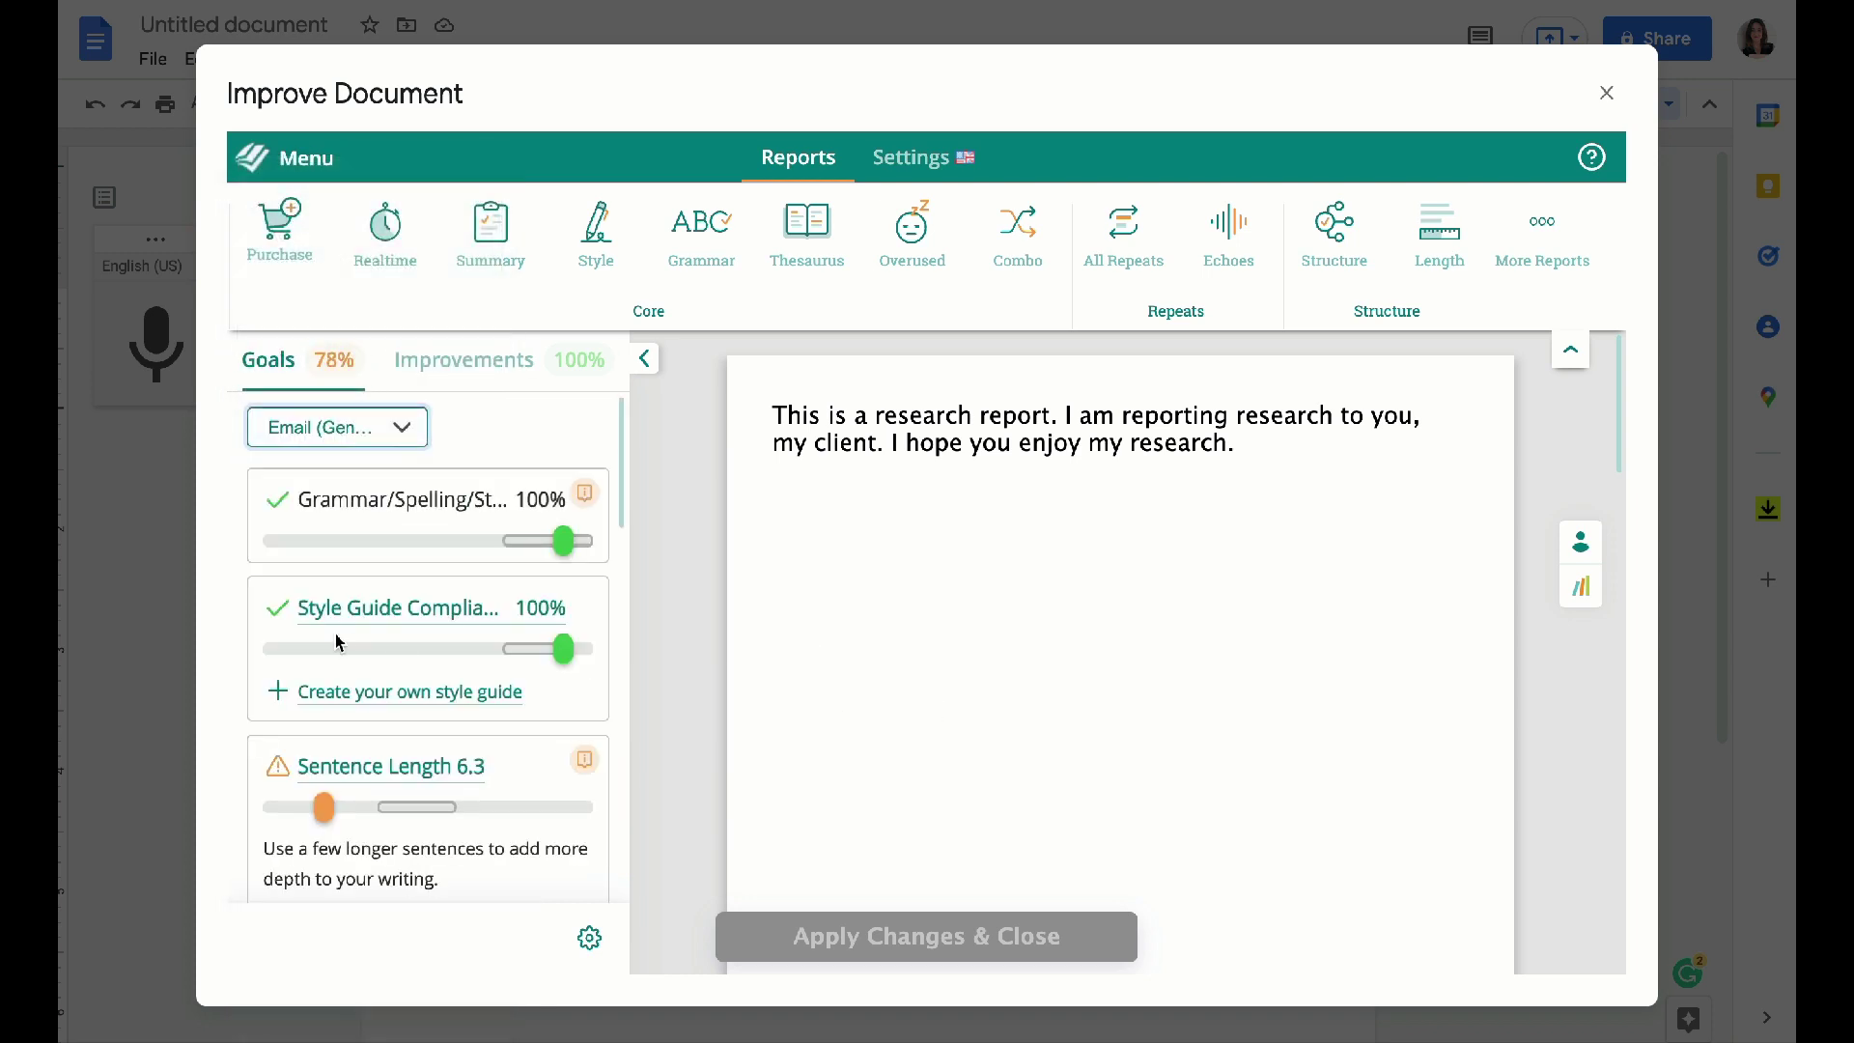
scroll(328, 772, down, 2)
scroll(348, 676, up, 2)
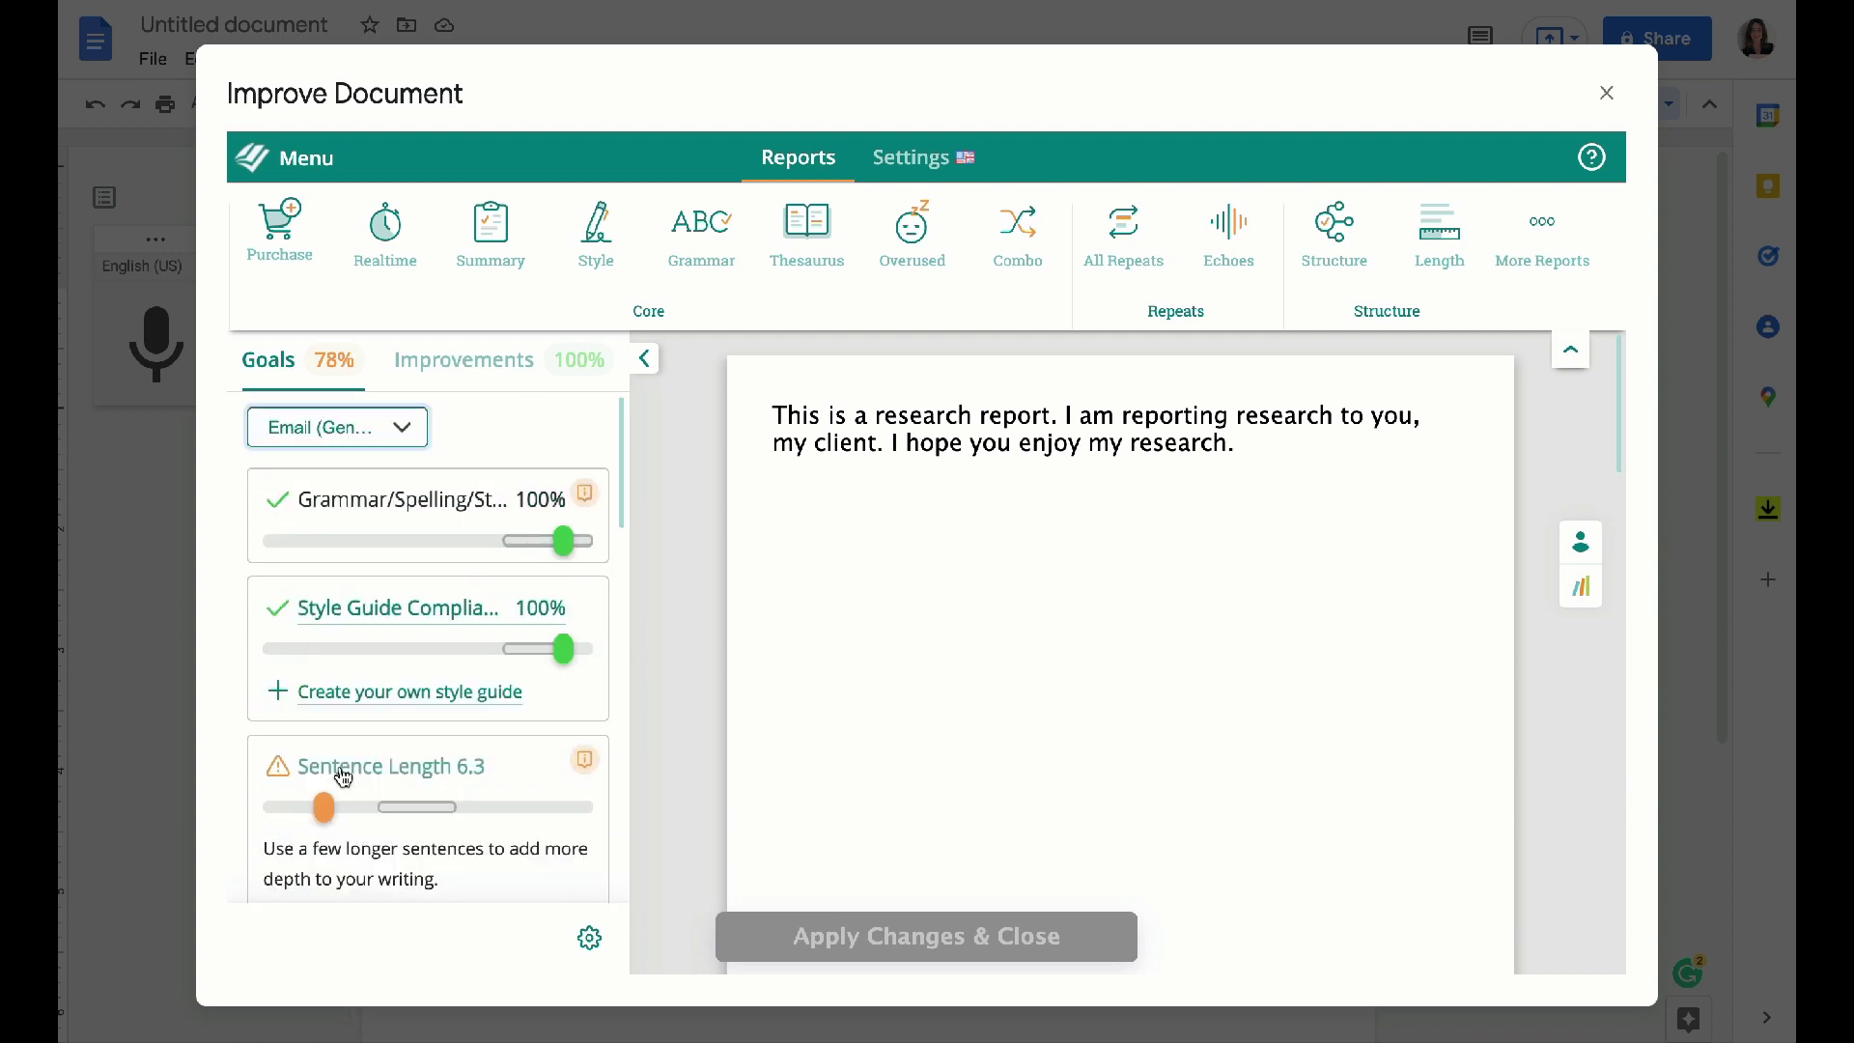
click(393, 435)
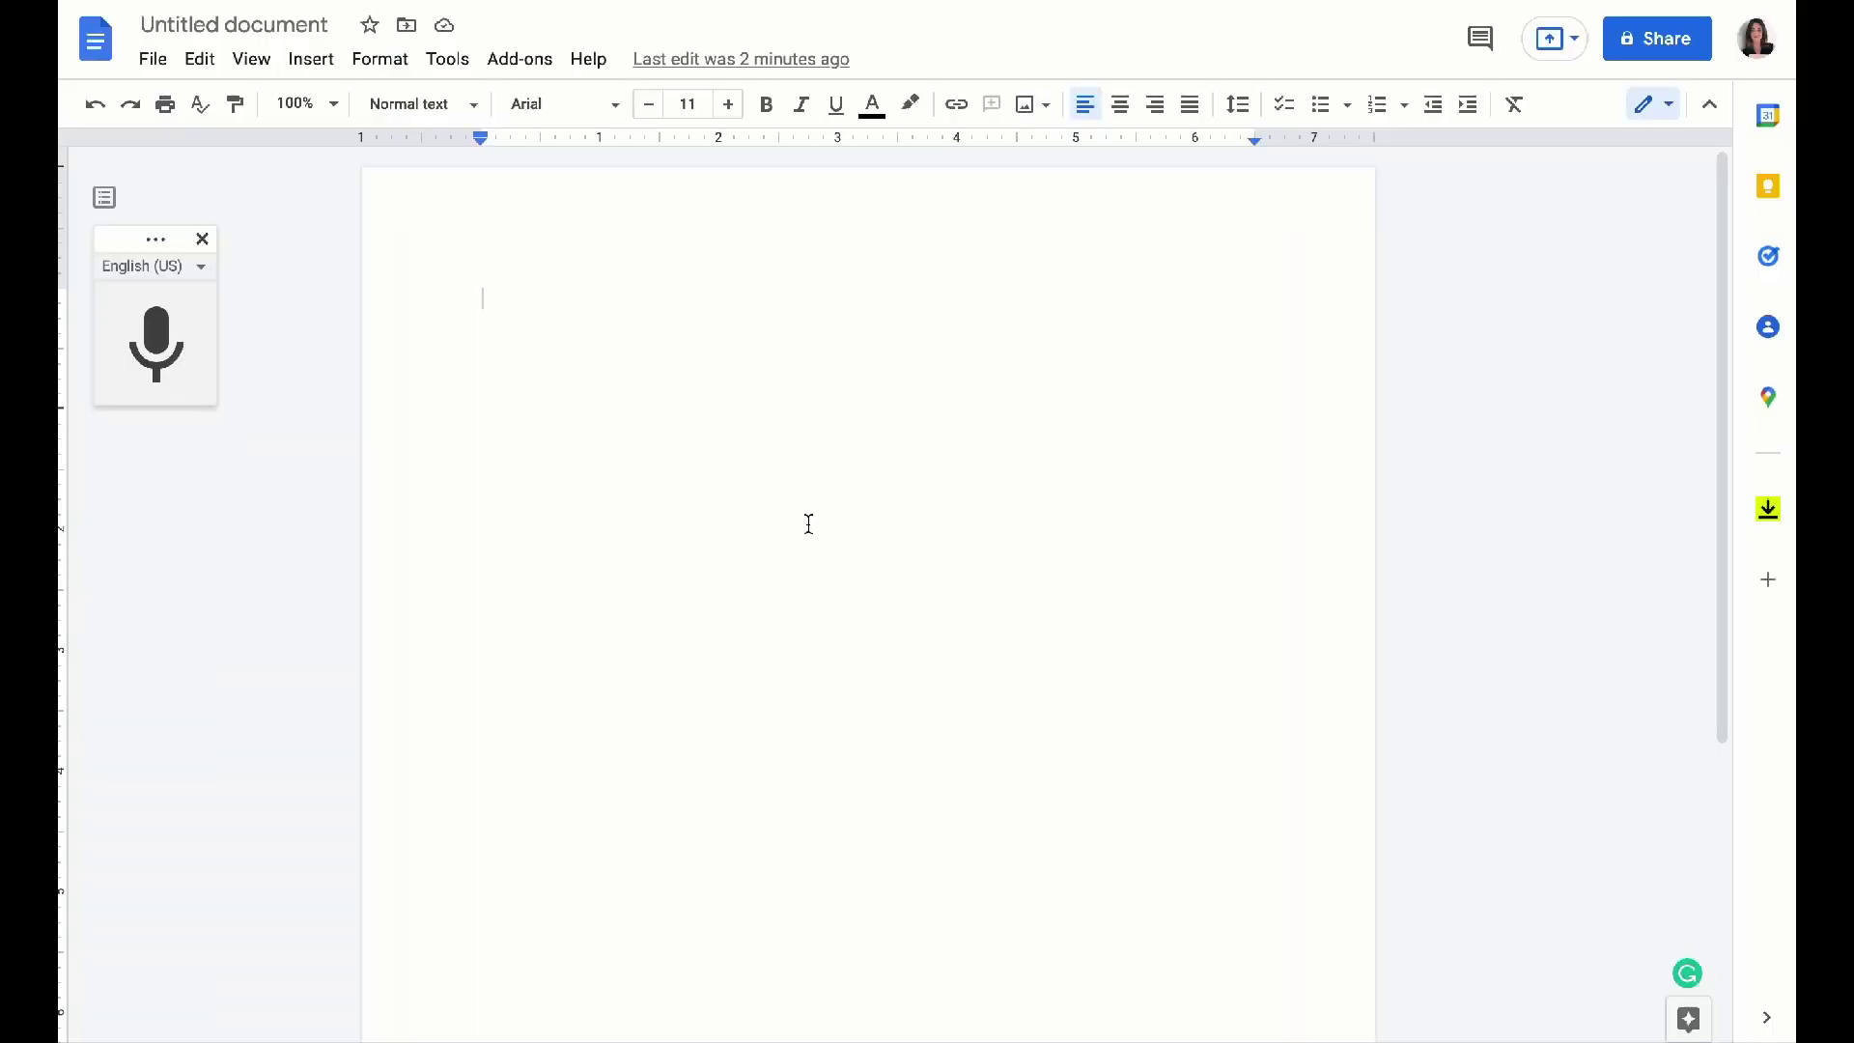
Step: Install Docs Paragraph Translate from the marketplace, allow its access, then close the marketplace
click(529, 60)
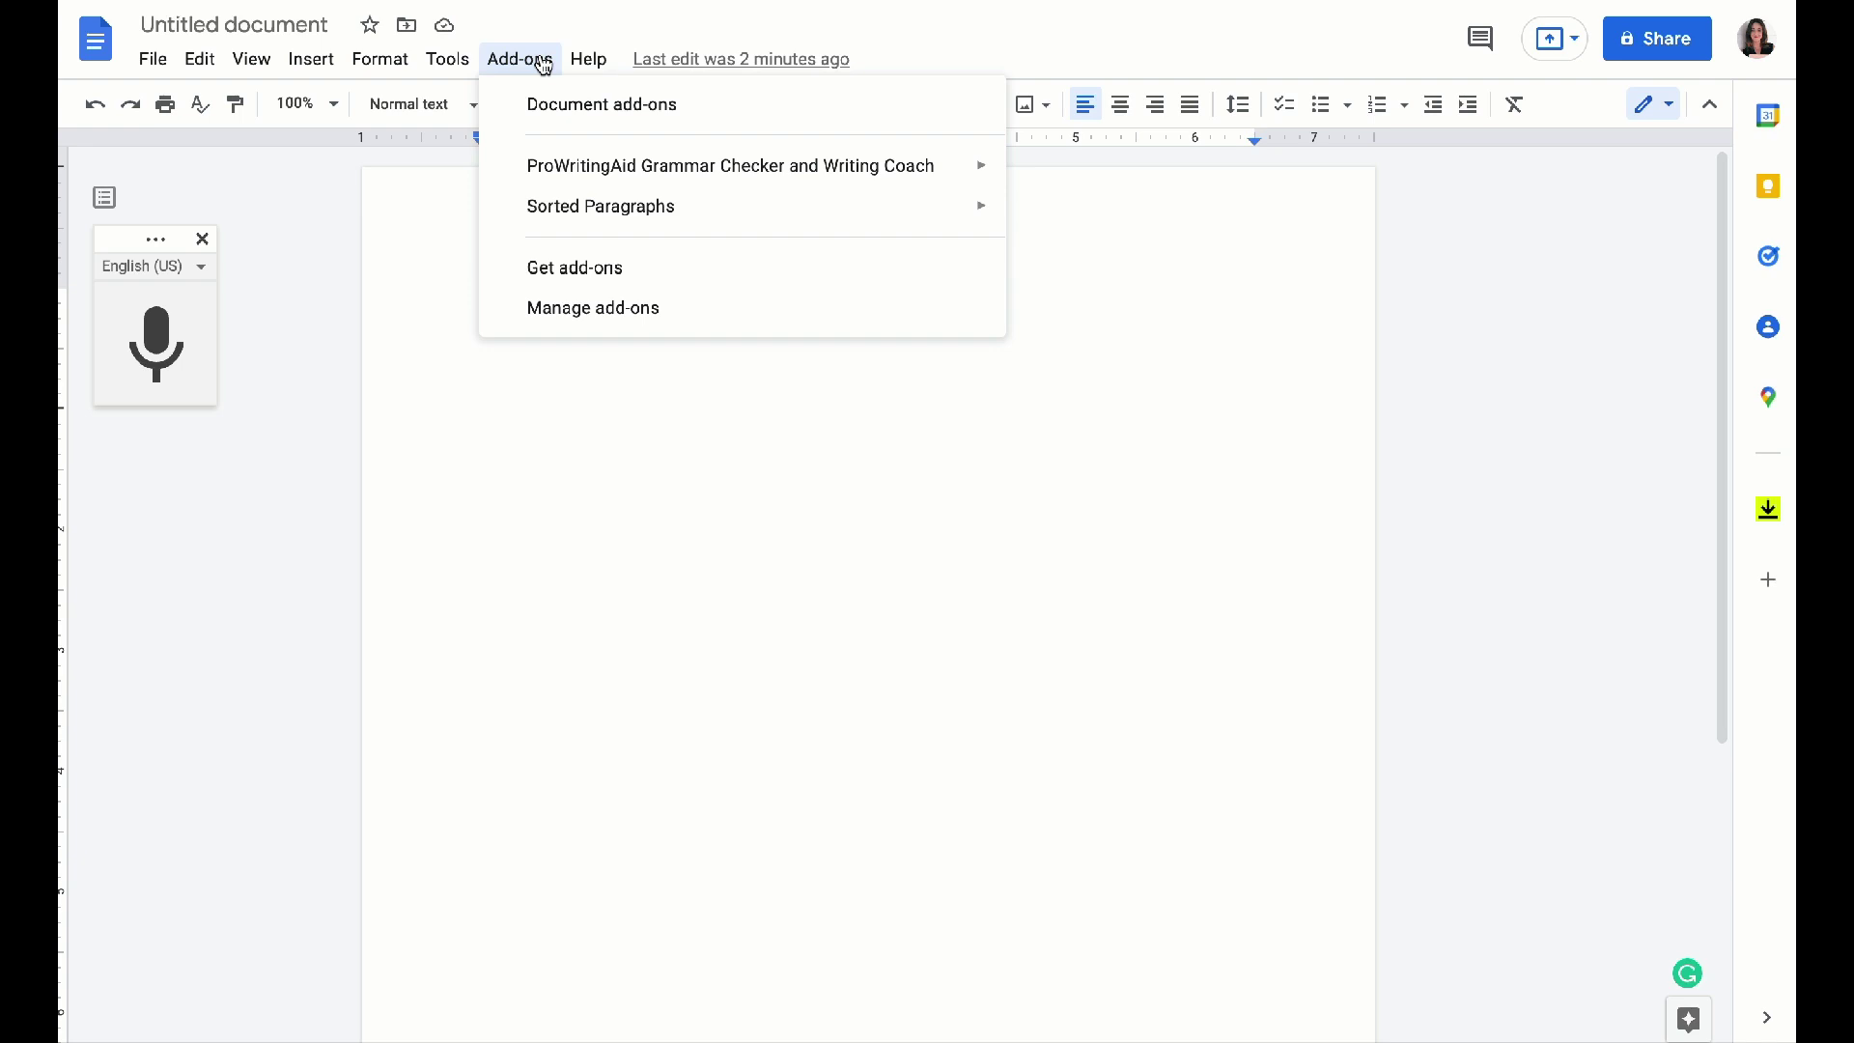
click(702, 260)
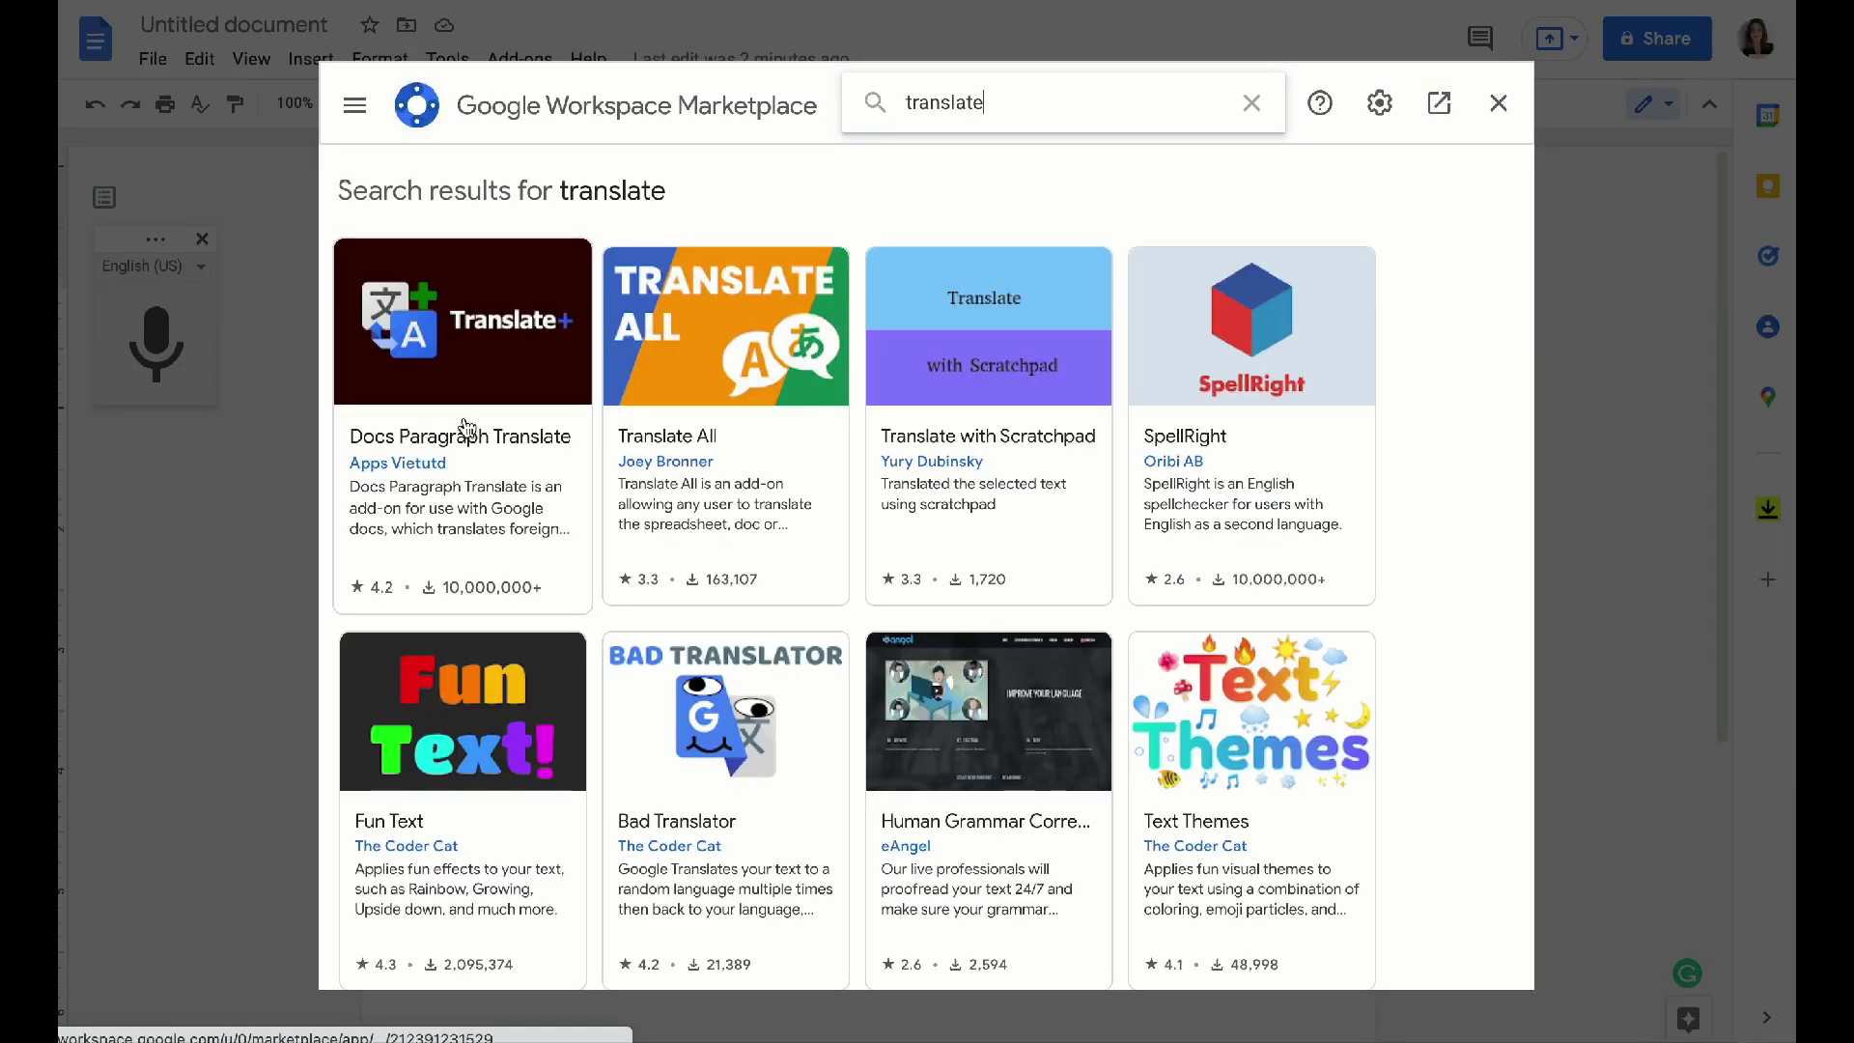
click(468, 428)
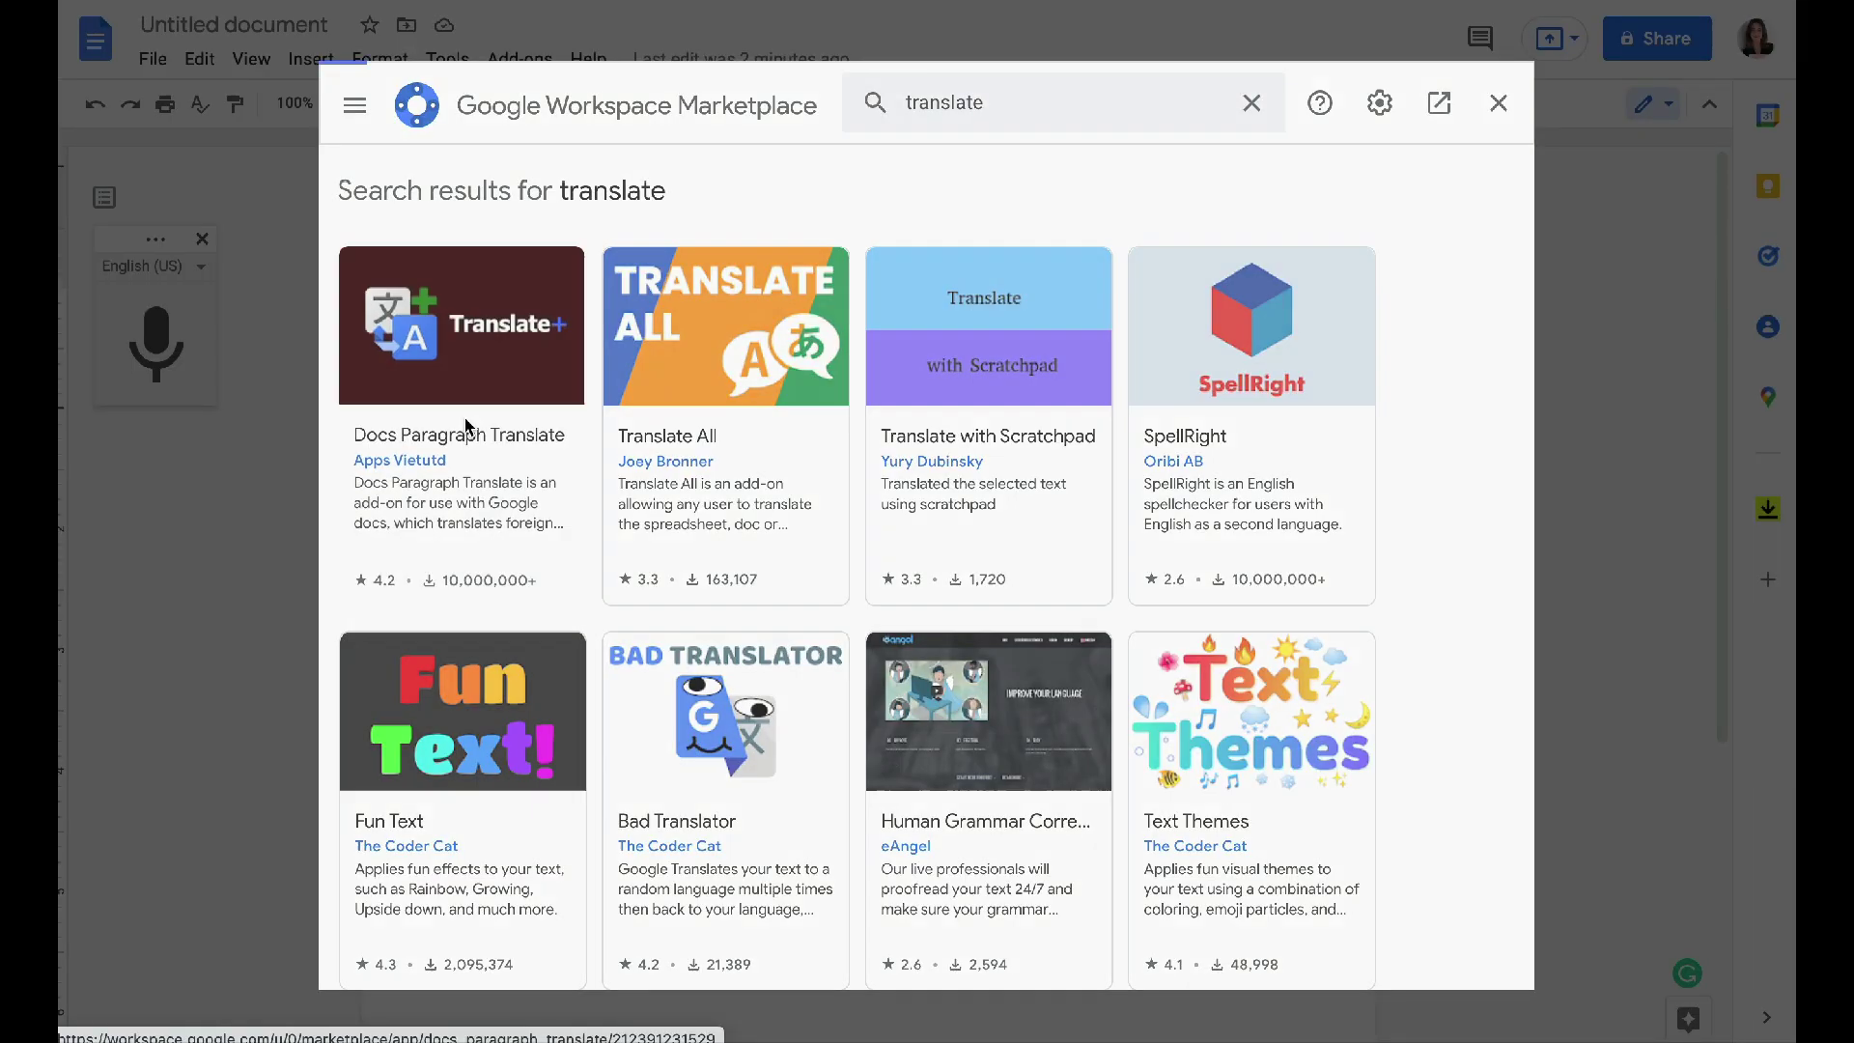
click(1285, 285)
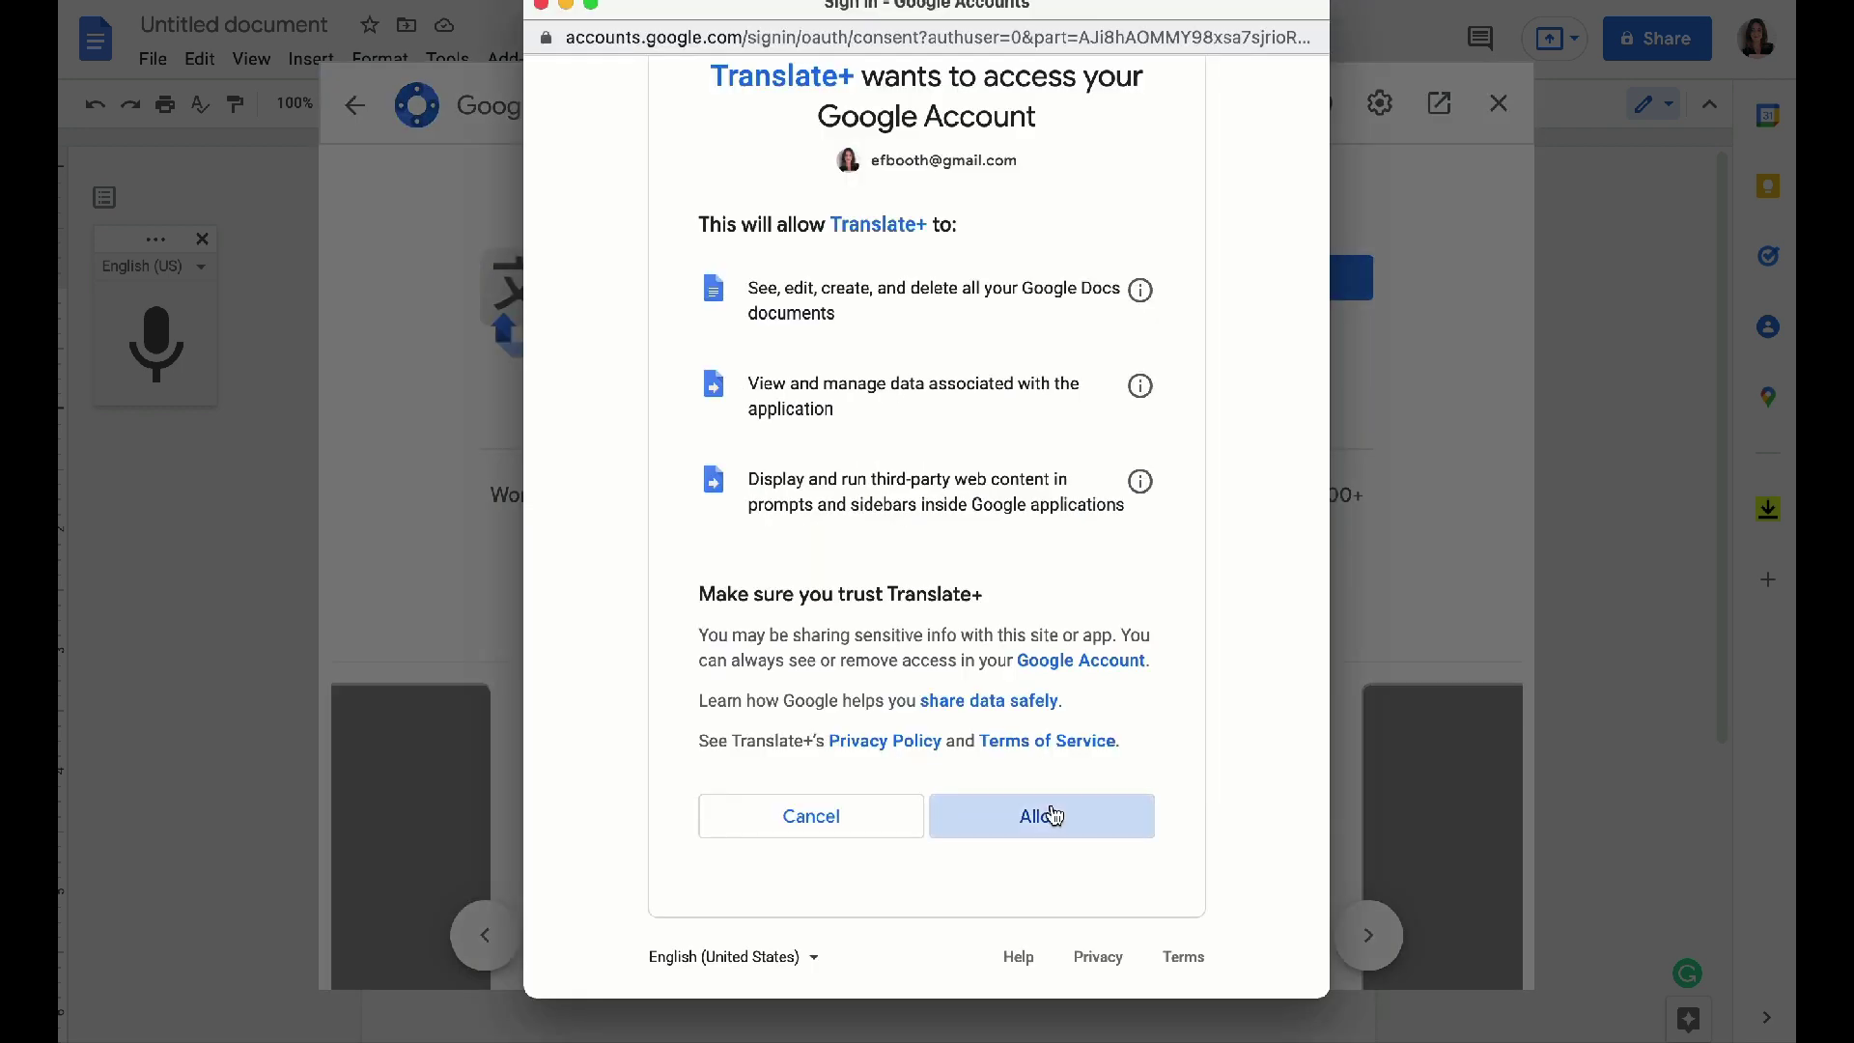
click(1051, 815)
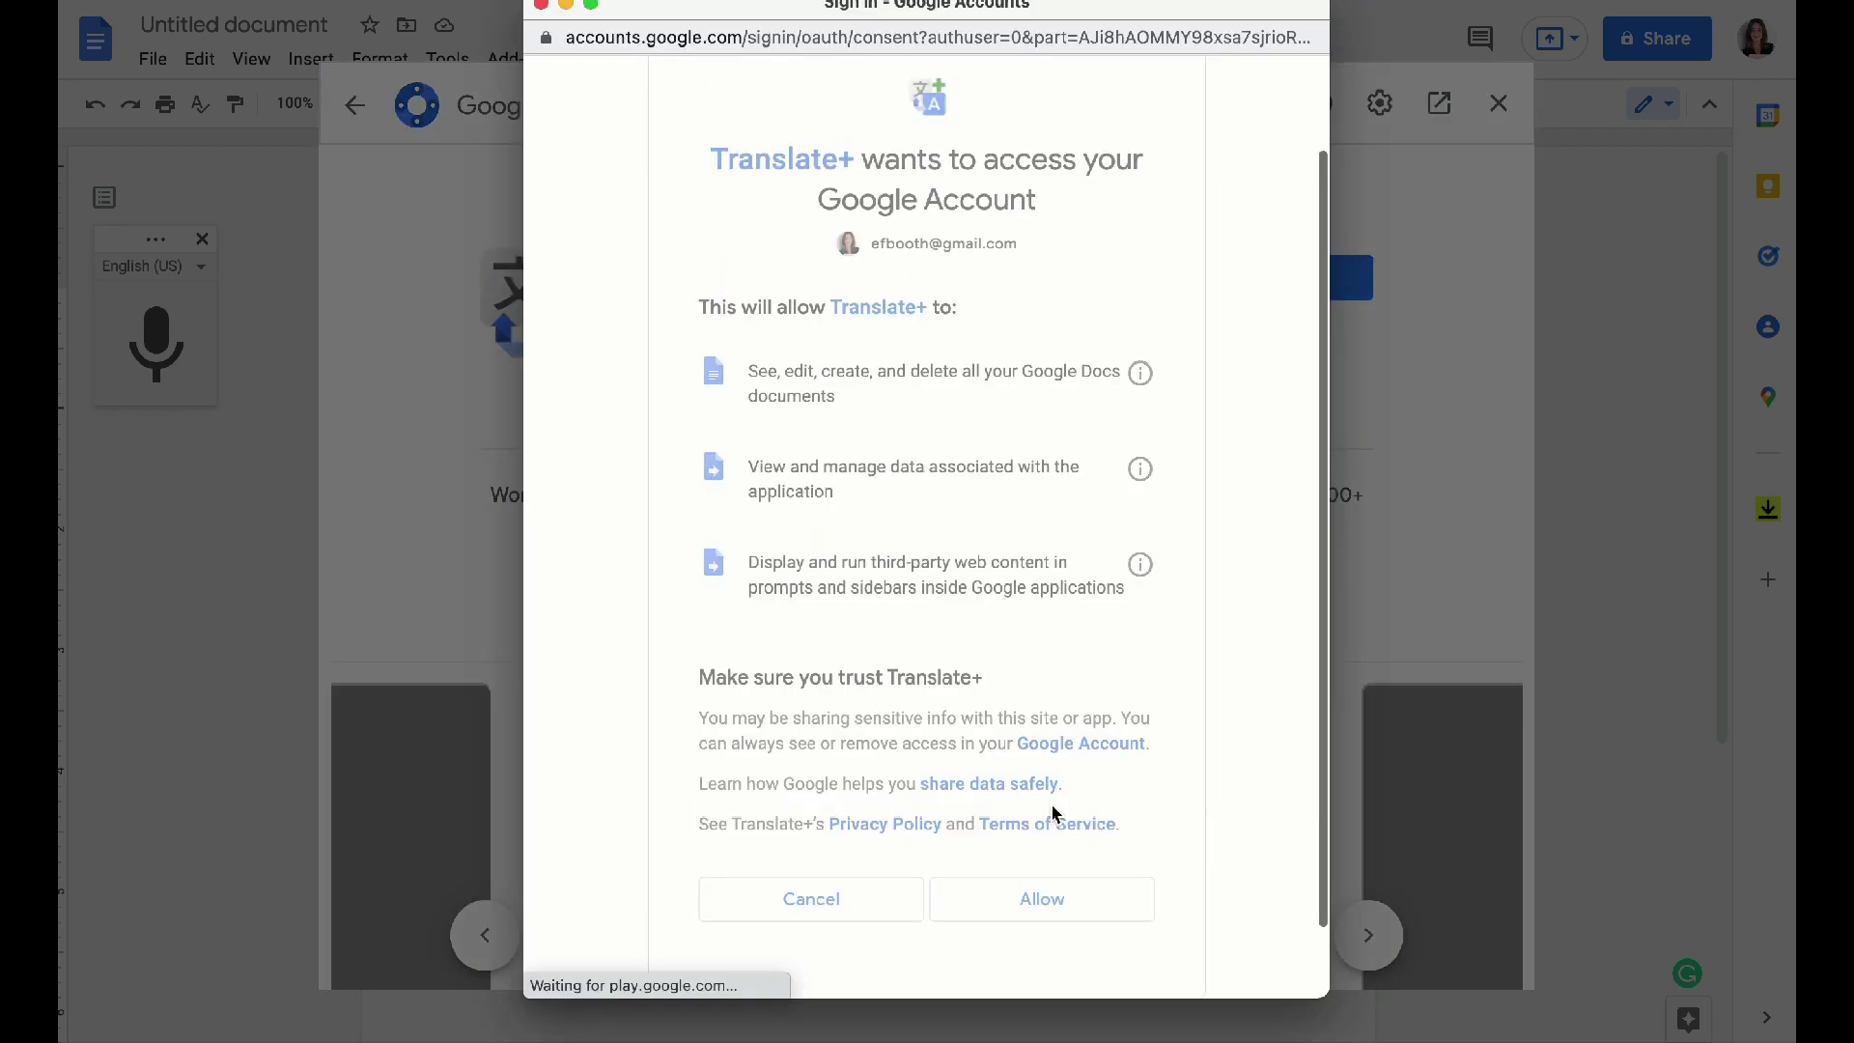
click(1086, 674)
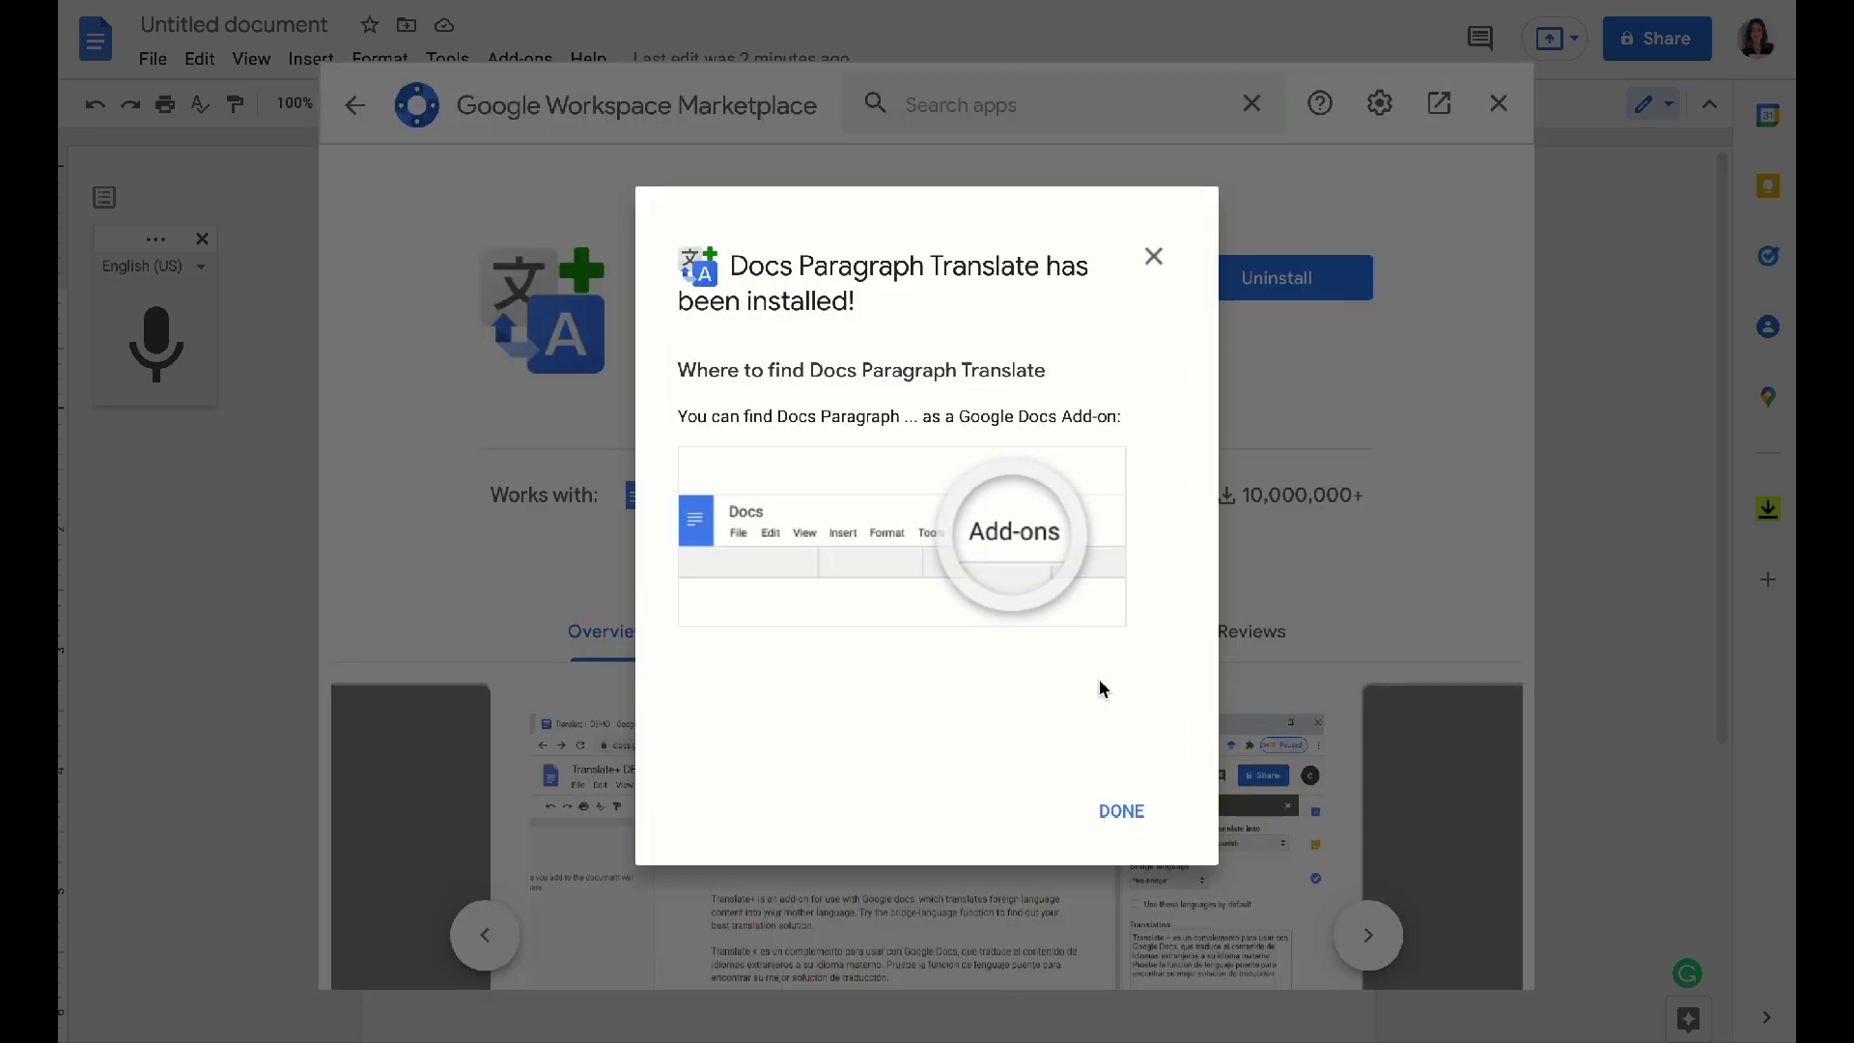
click(1122, 811)
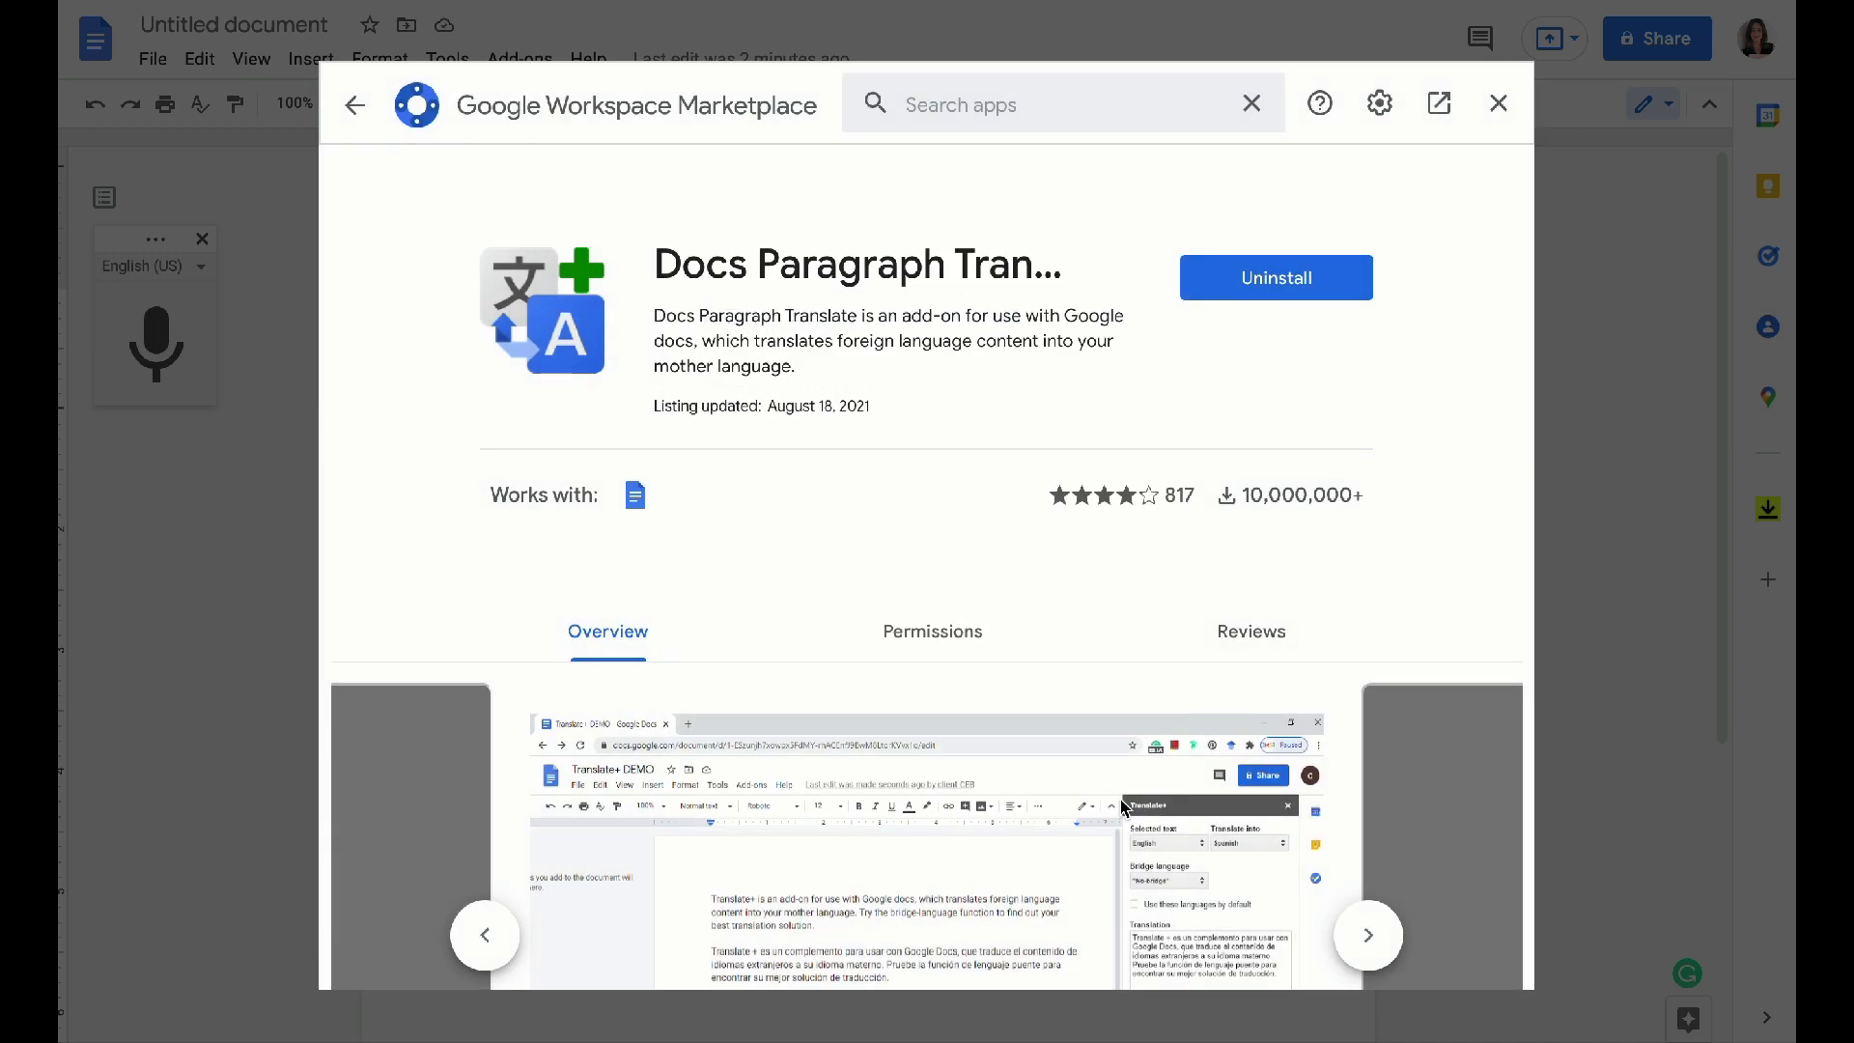
click(1499, 102)
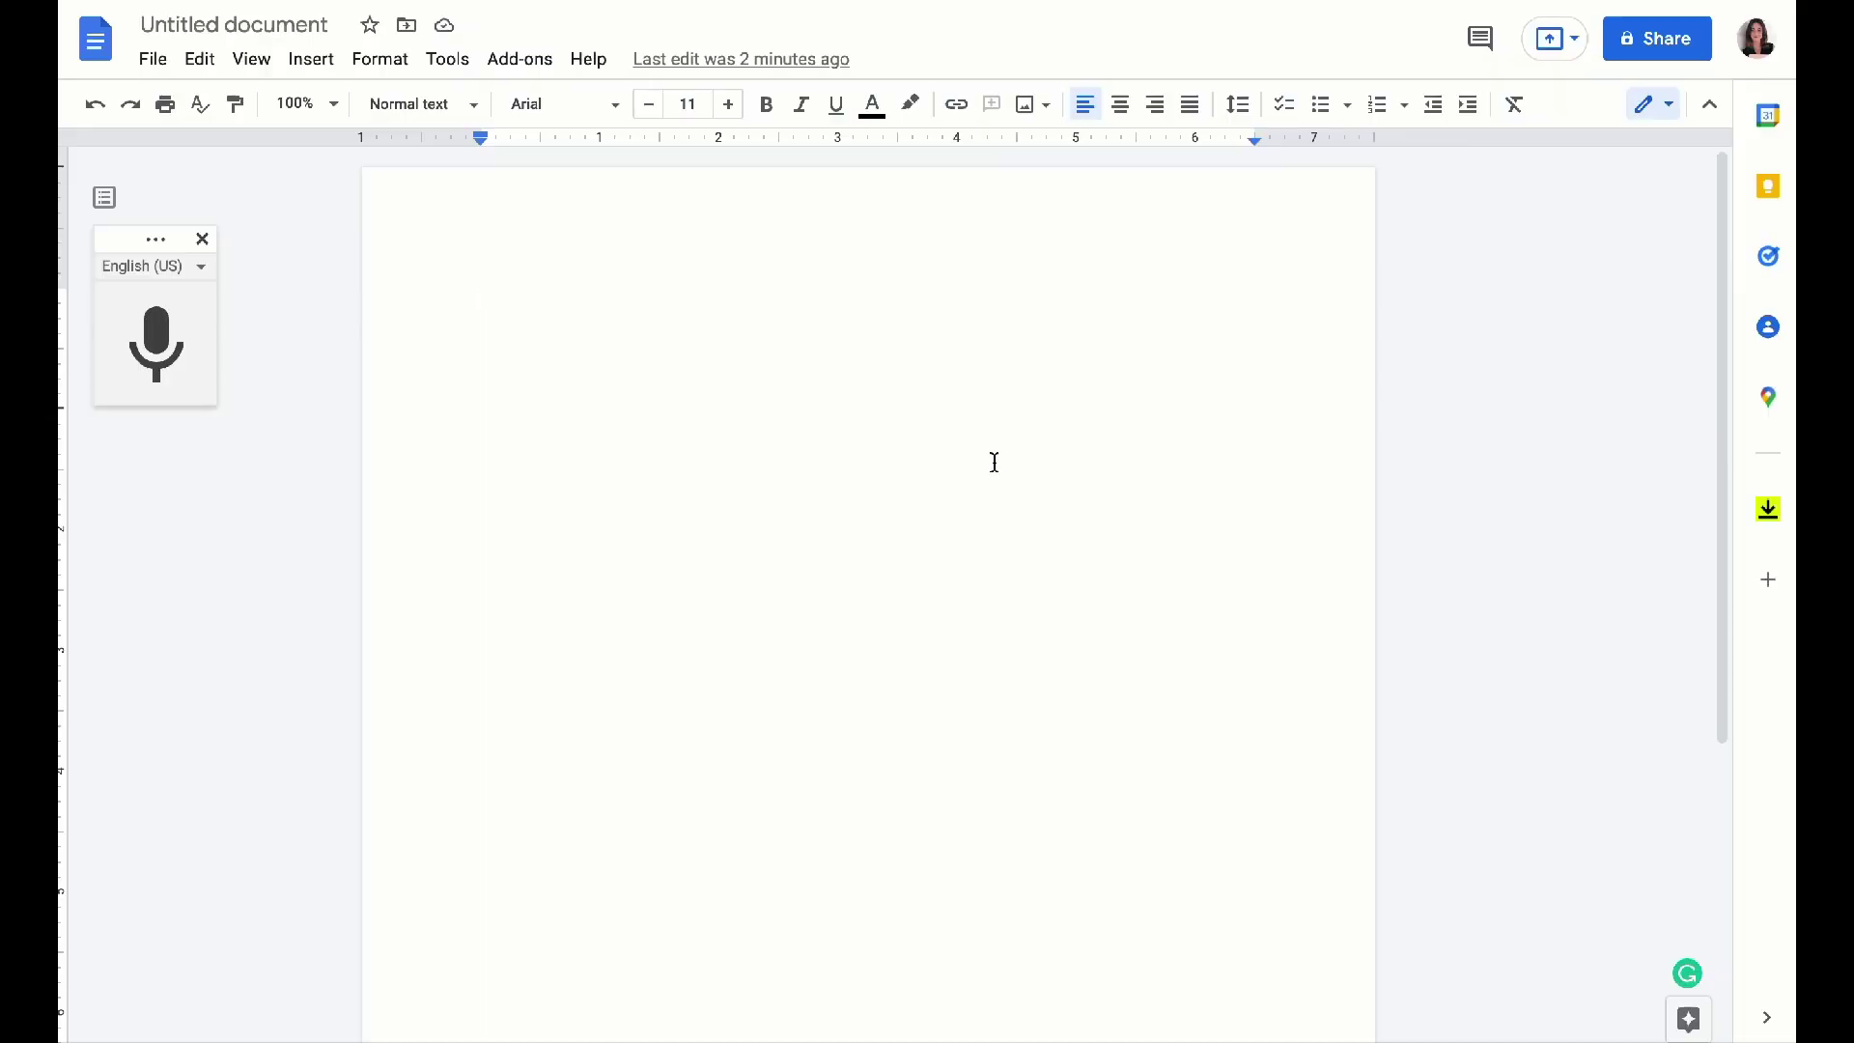
Step: Paste the Spanish CNBC paragraph, select all of it, and bring up the add-ons list
text(CNBC, el líder mundial en noticias de negocios, te ayudará a expandir tu conocimiento acerca de cómo ganar, ahorrar e invertir tu dinero con la información más actualizada en español.)
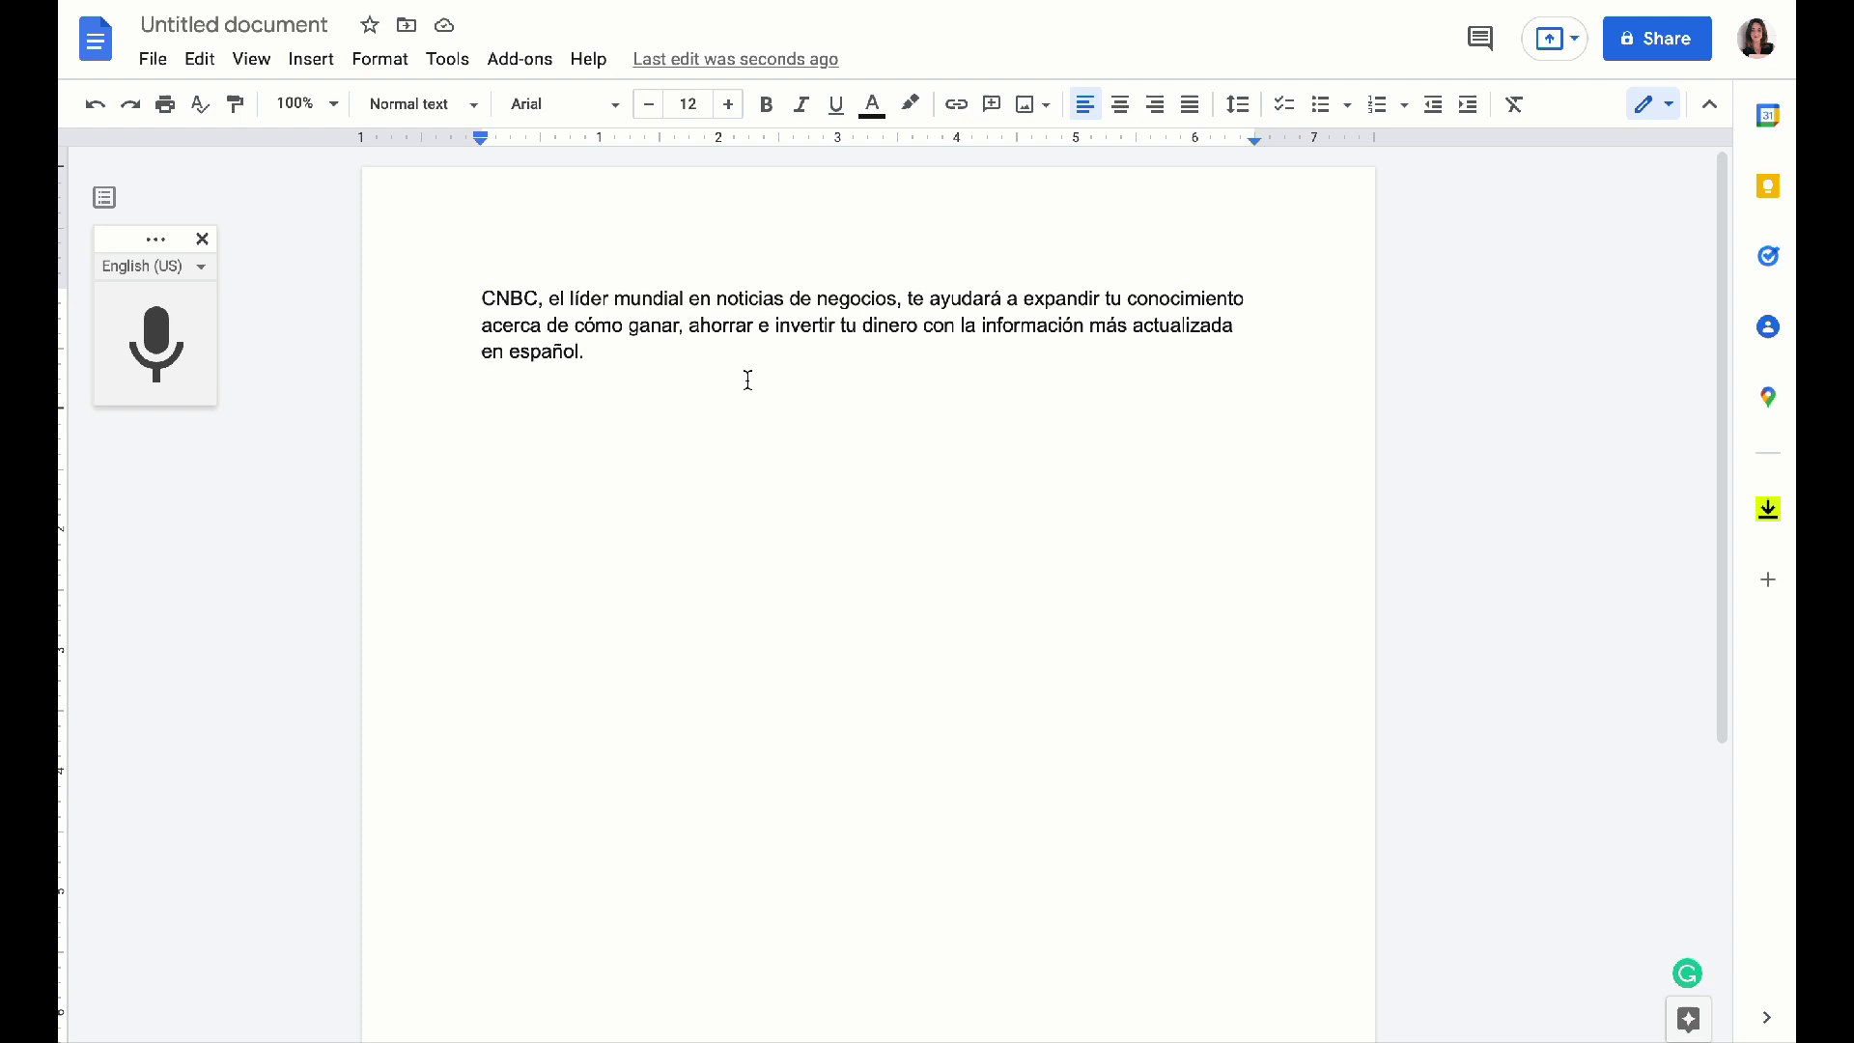
drag(748, 379, 442, 277)
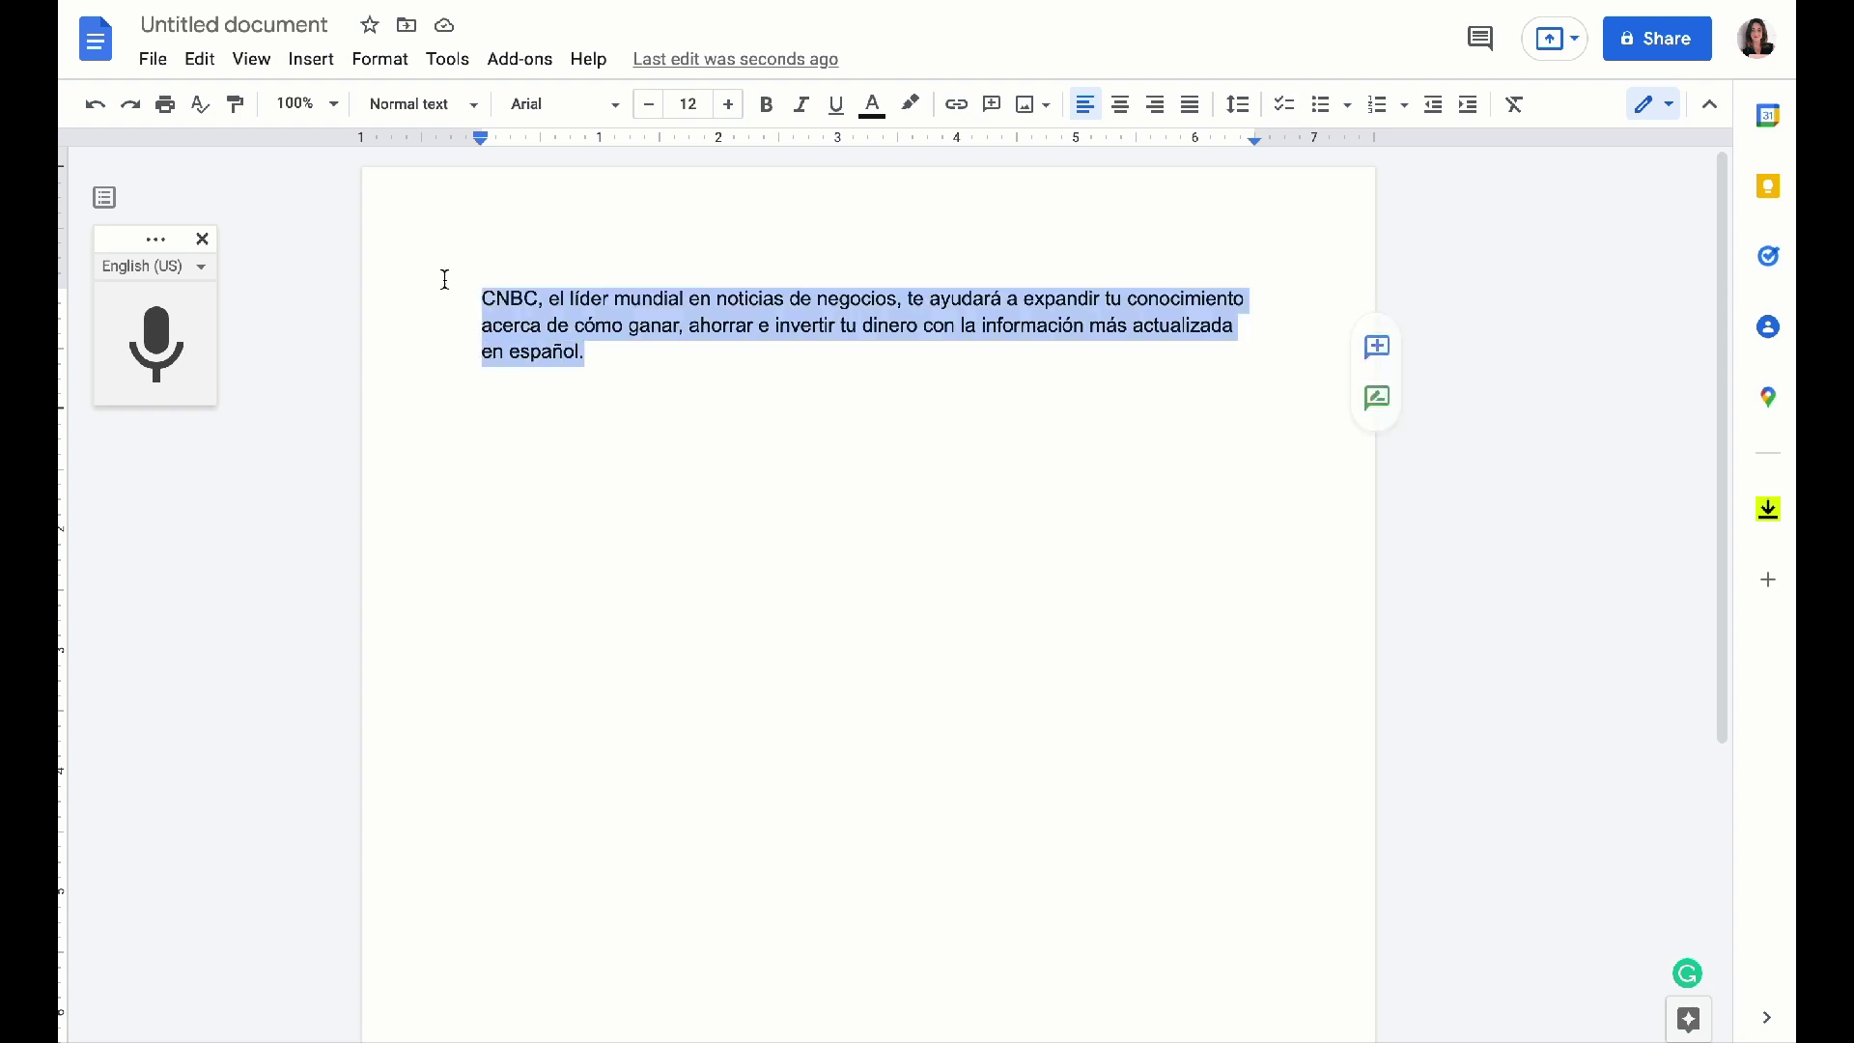
click(530, 65)
Step: Start Docs Paragraph Translate with Spanish as source and English as target language
mouse_move(861, 156)
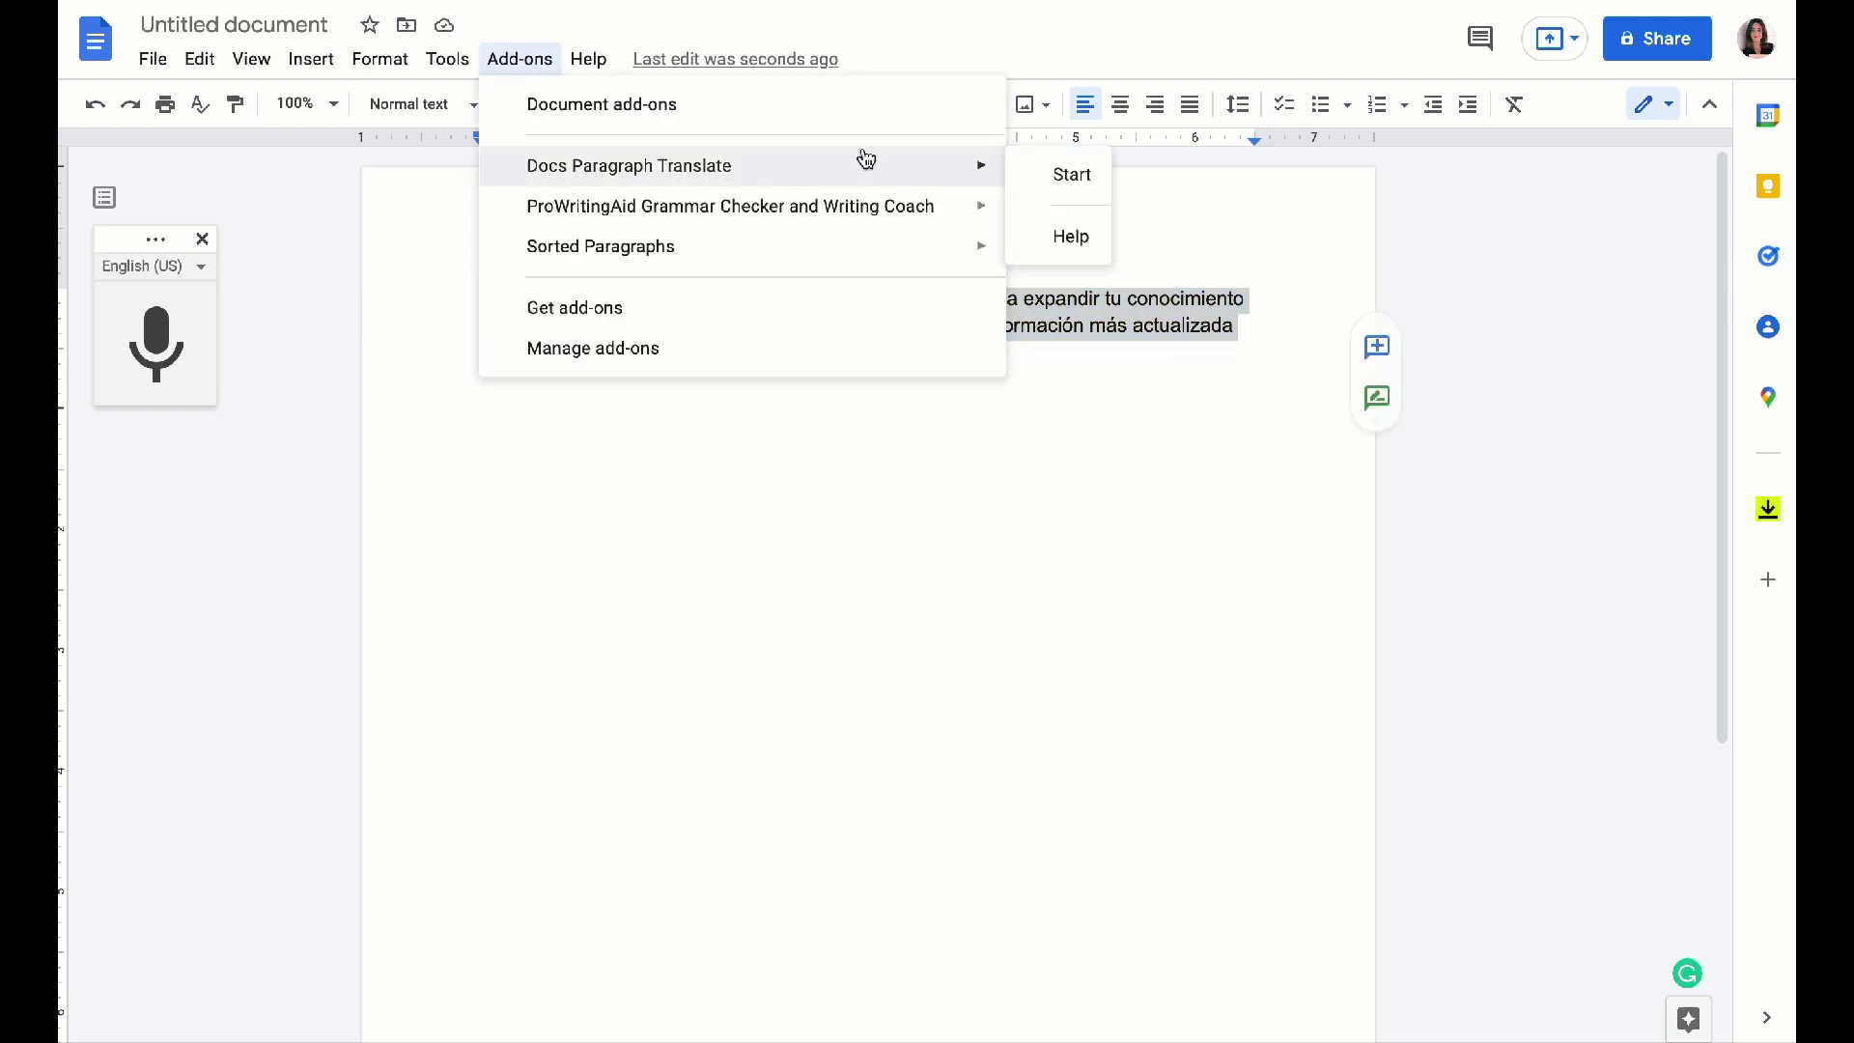
click(1072, 174)
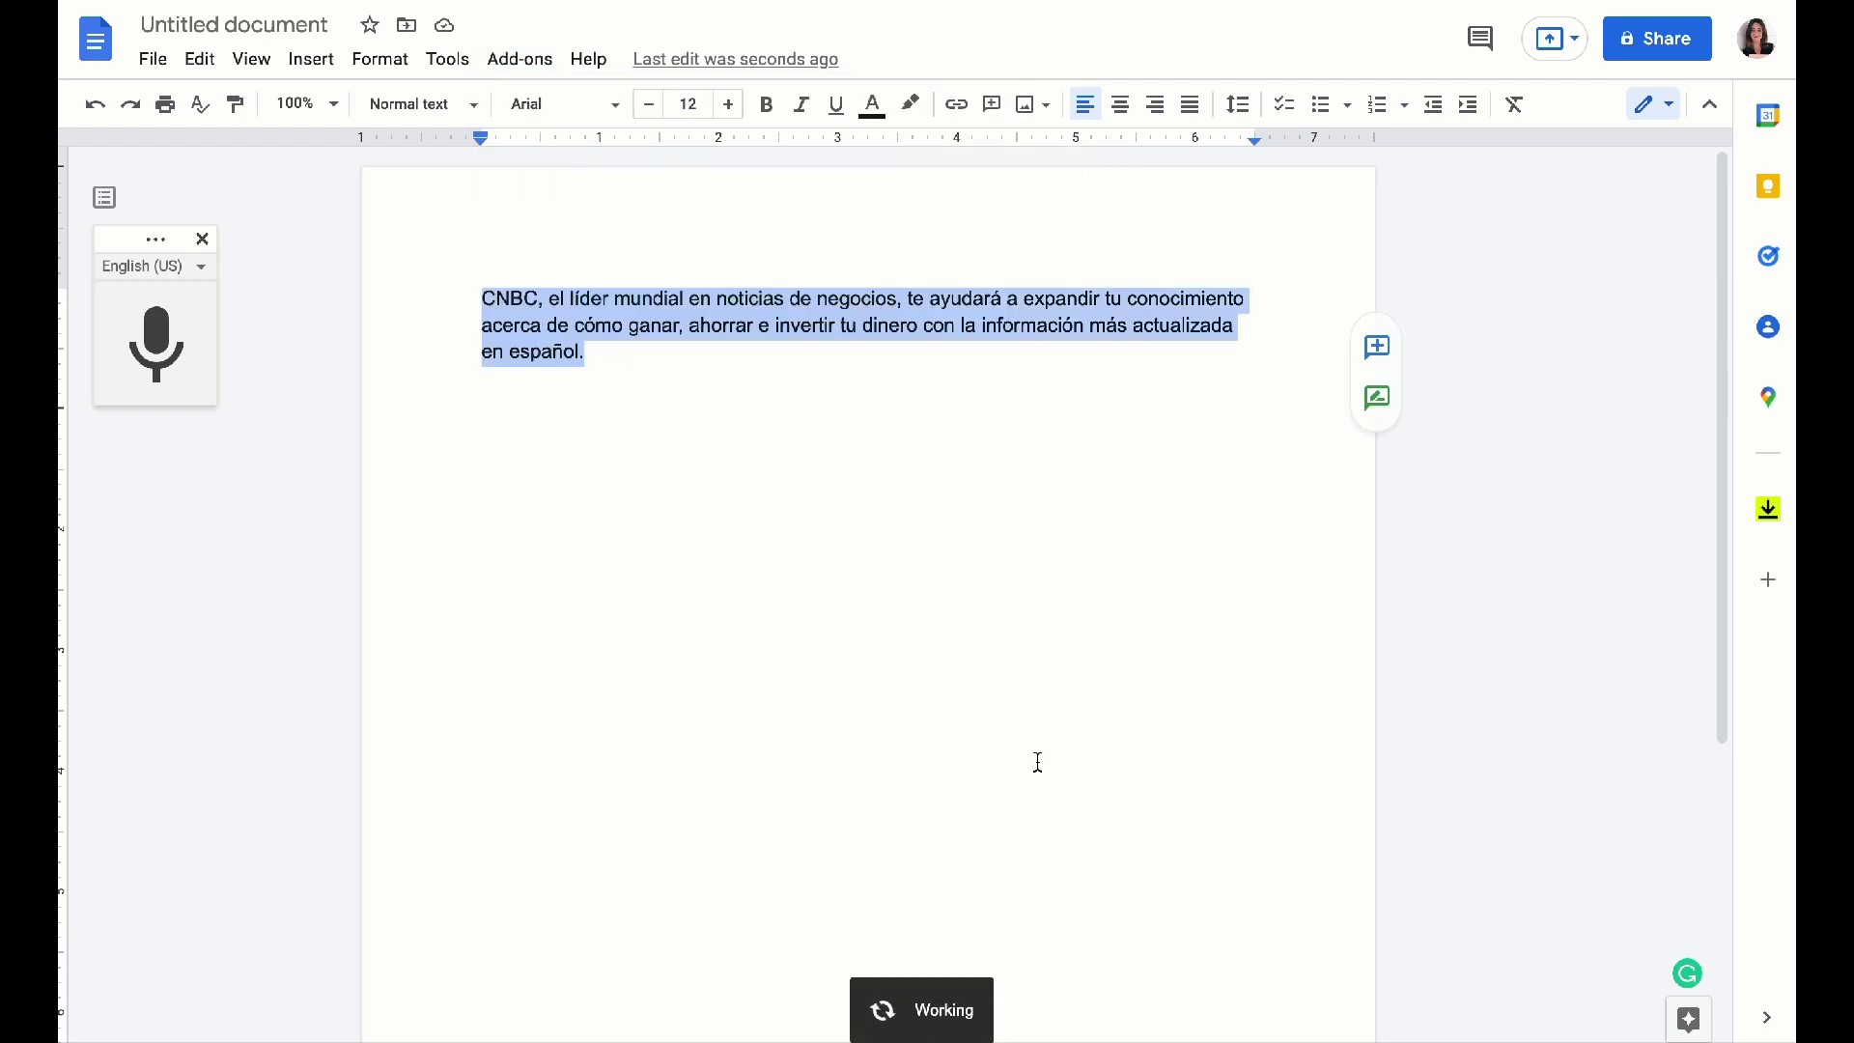
click(1549, 329)
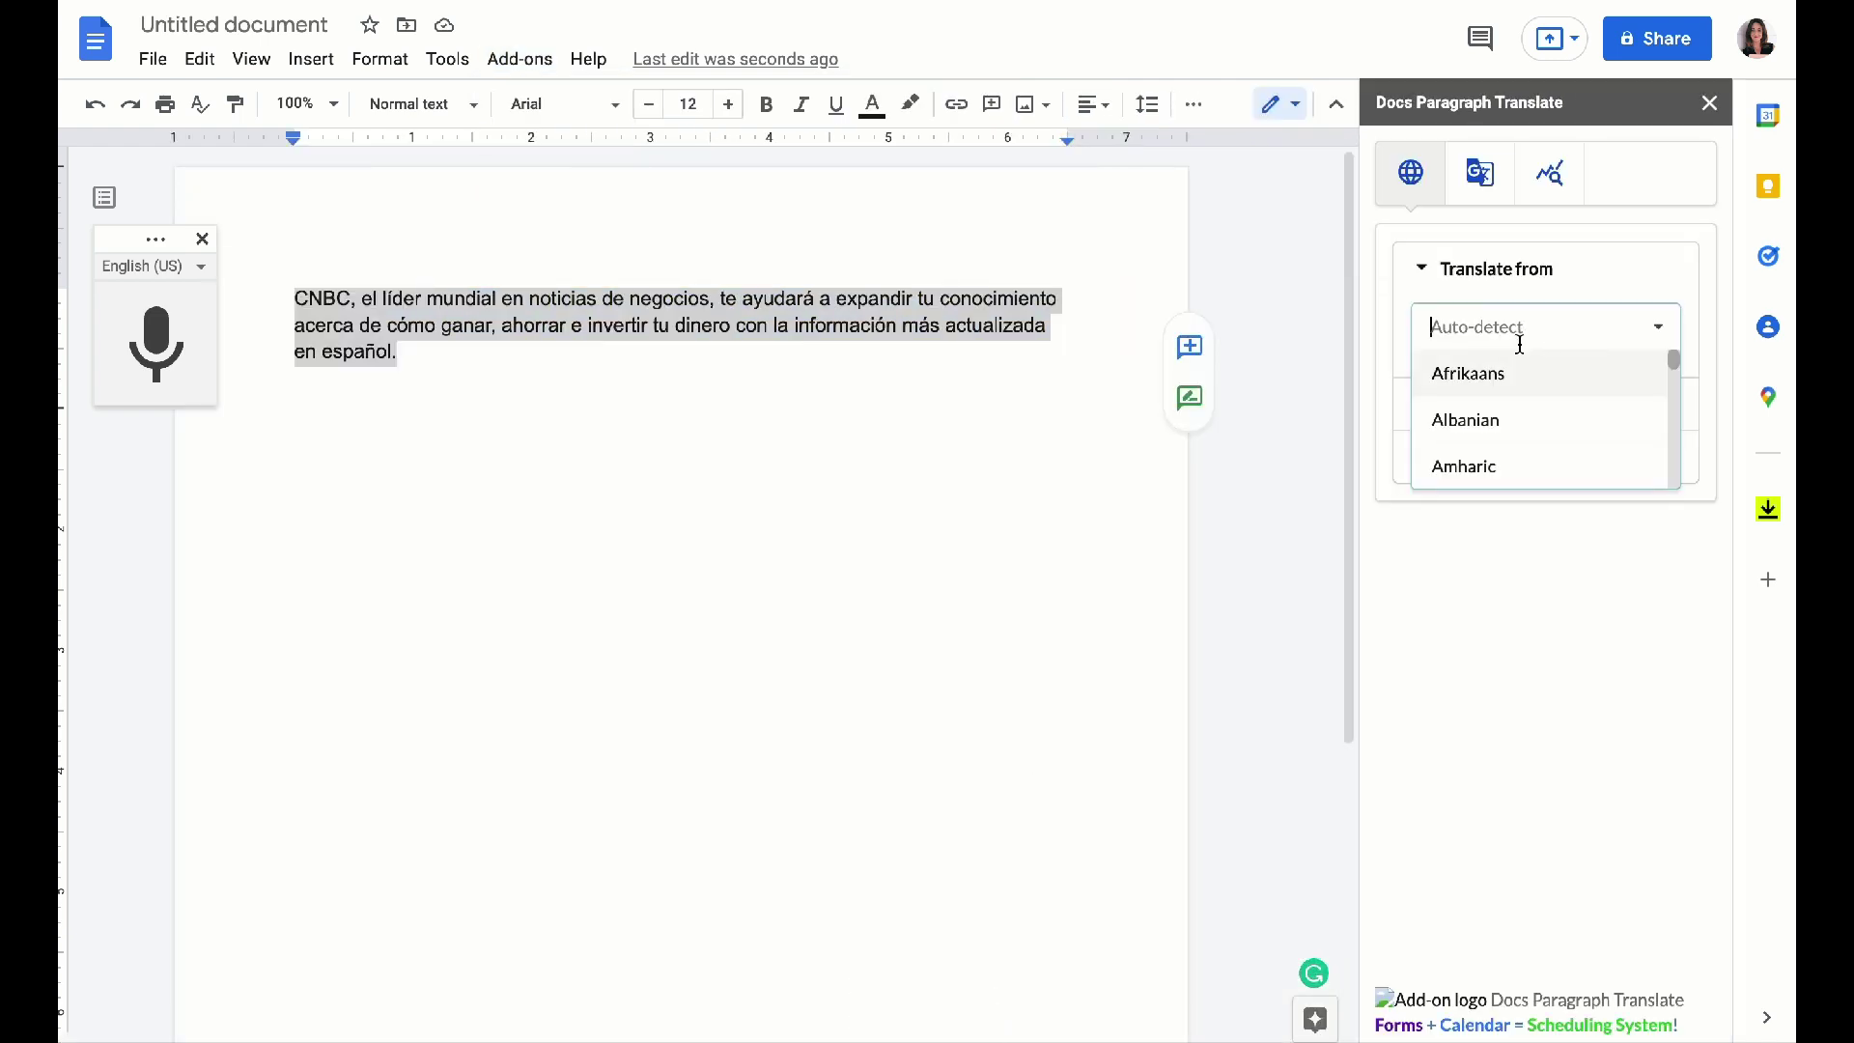
scroll(1520, 455, down, 5)
text(s)
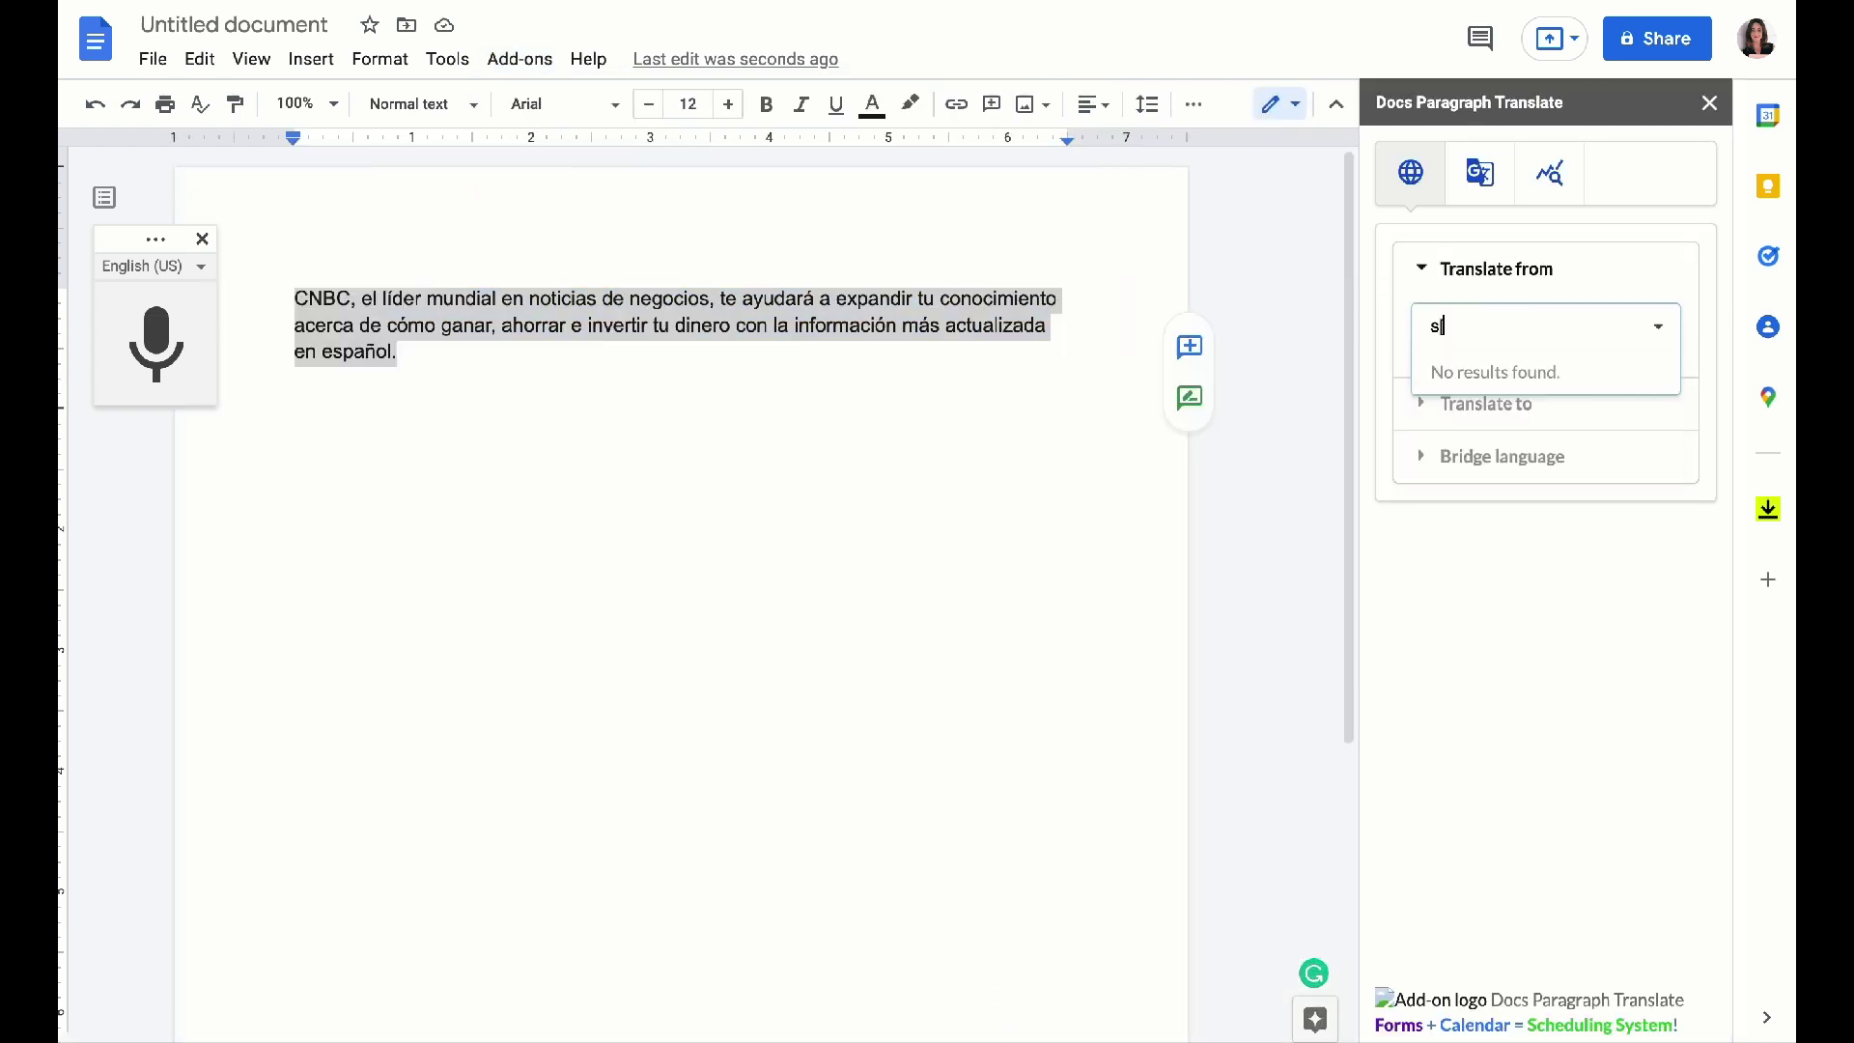
text(p)
click(1477, 381)
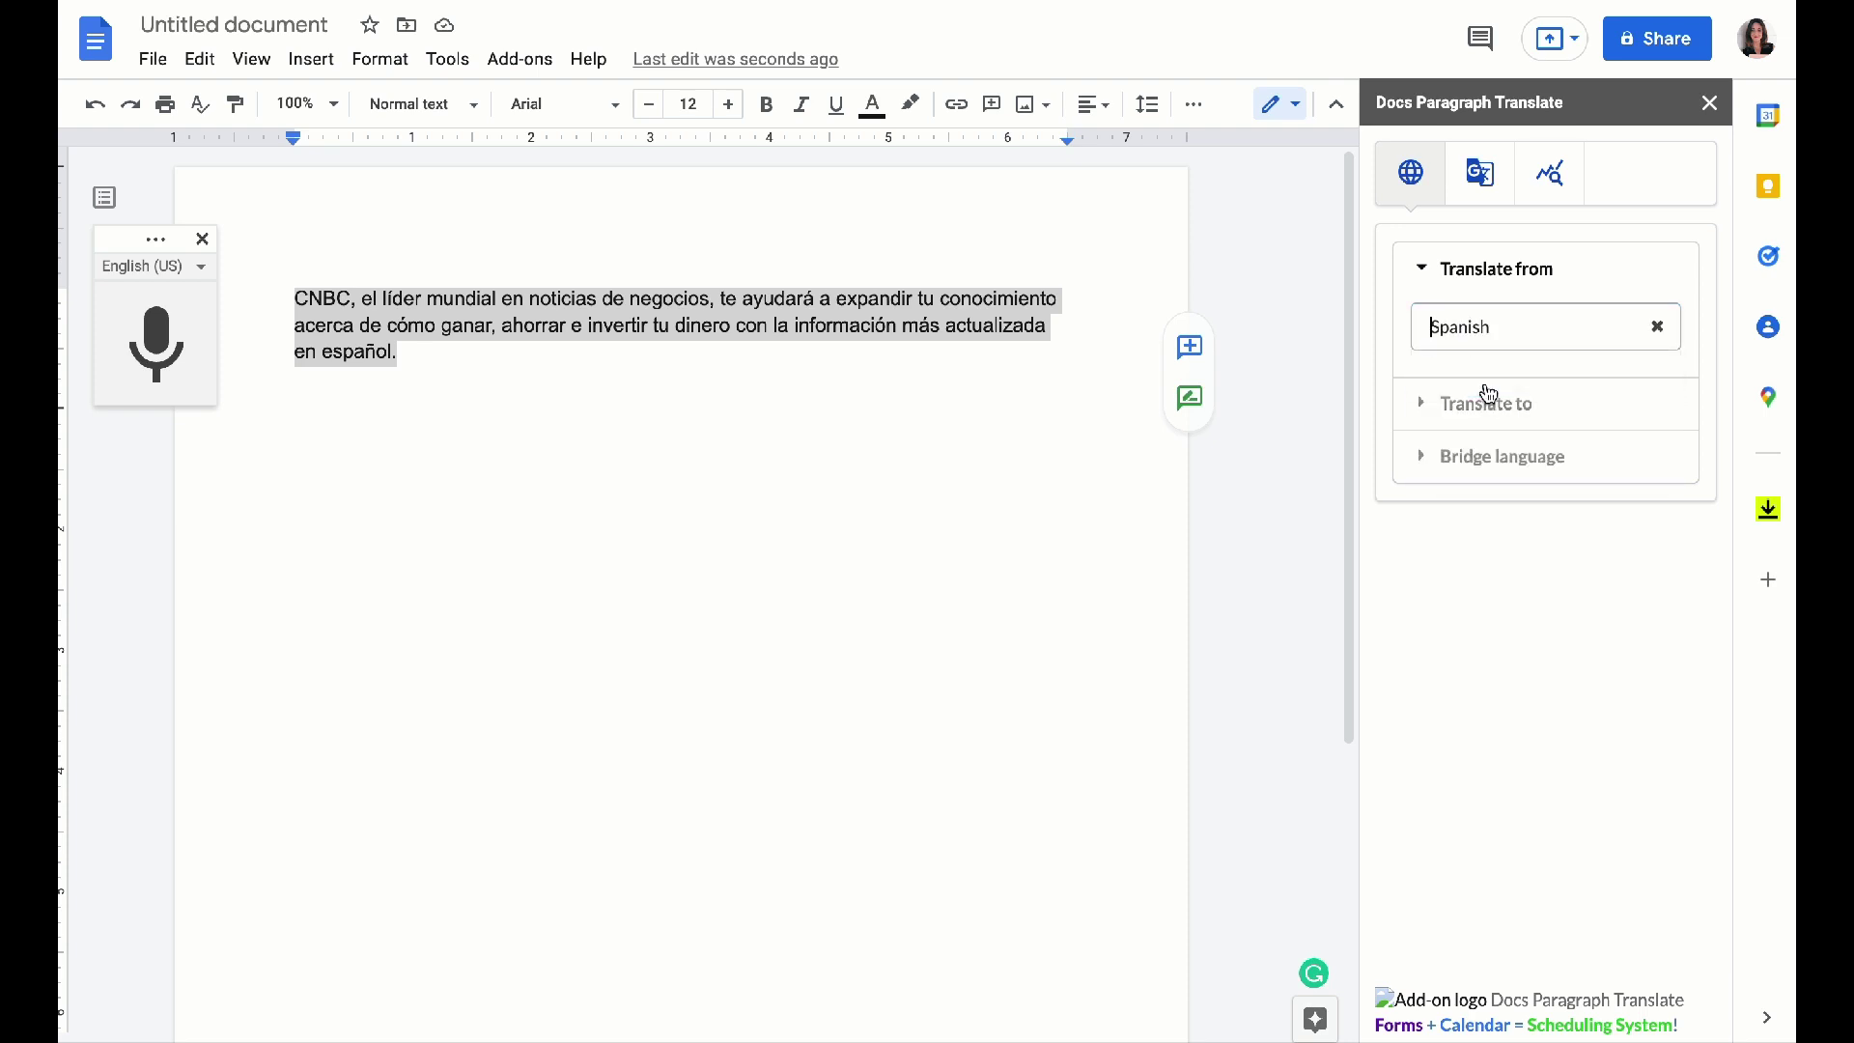
click(1570, 418)
click(1569, 405)
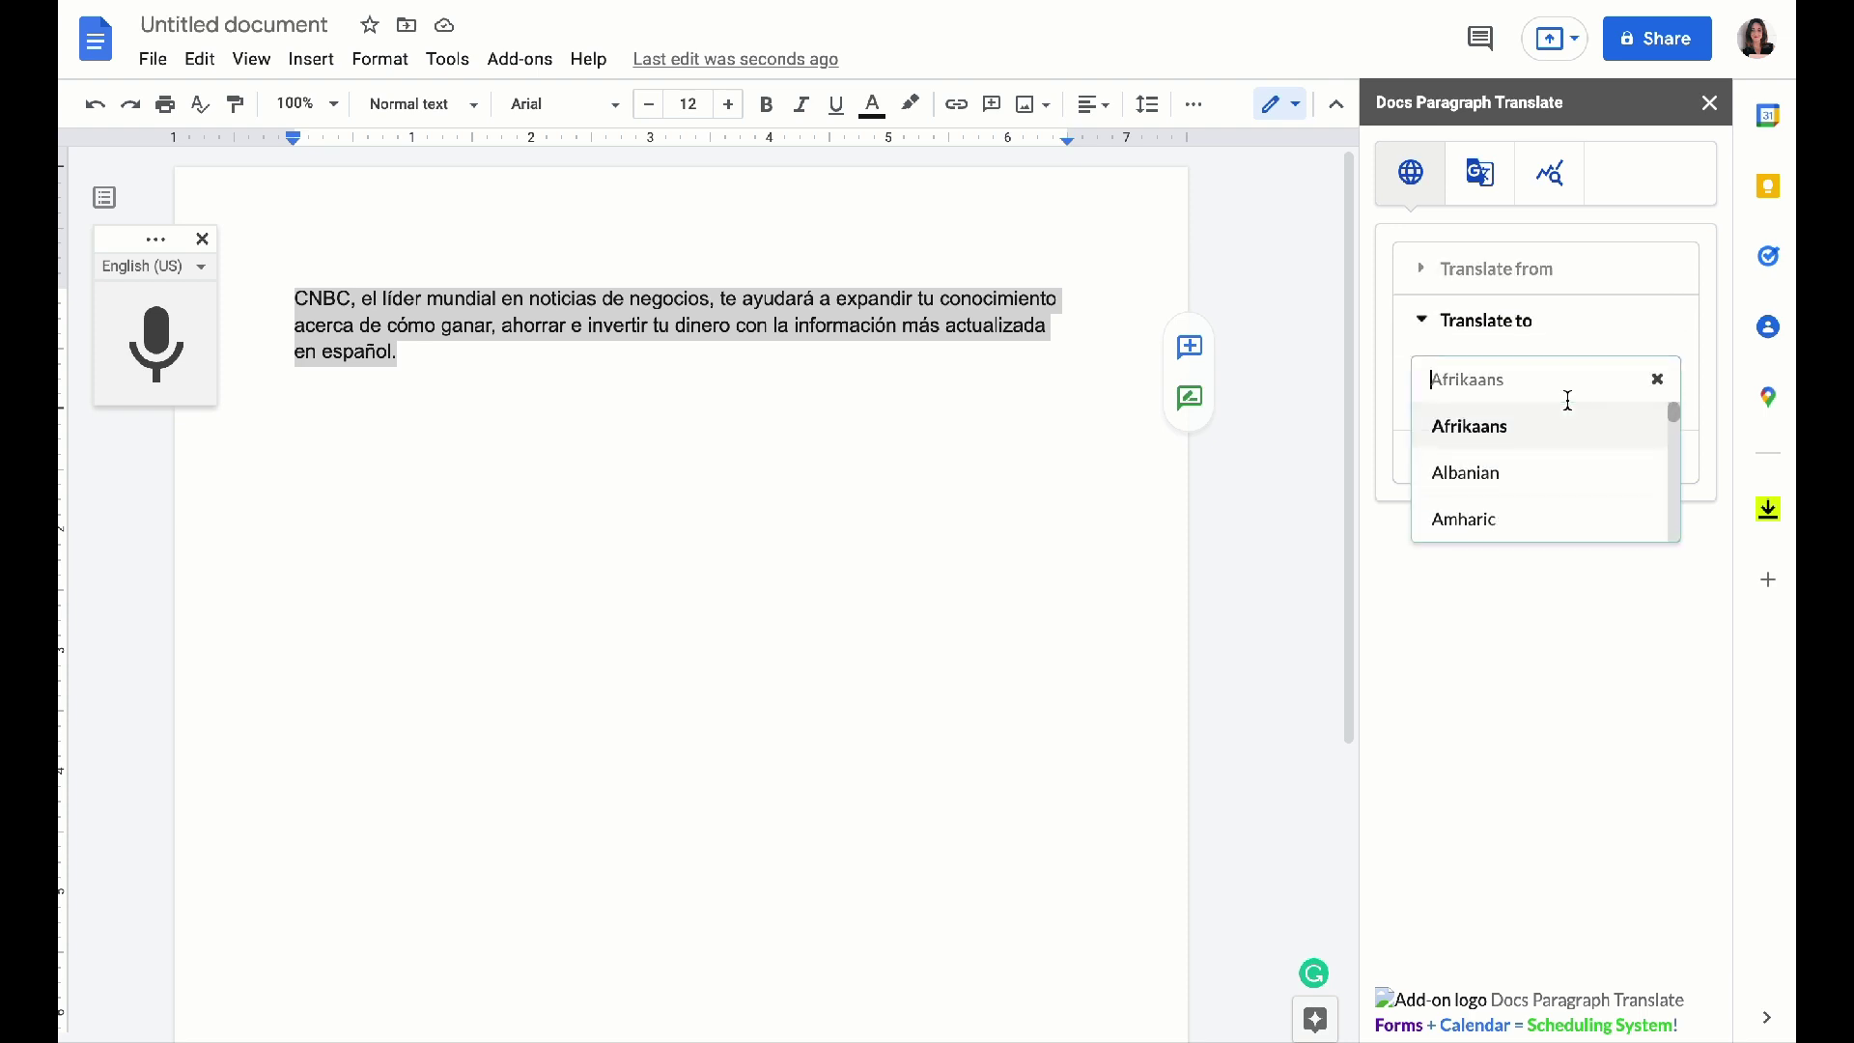
text(eng)
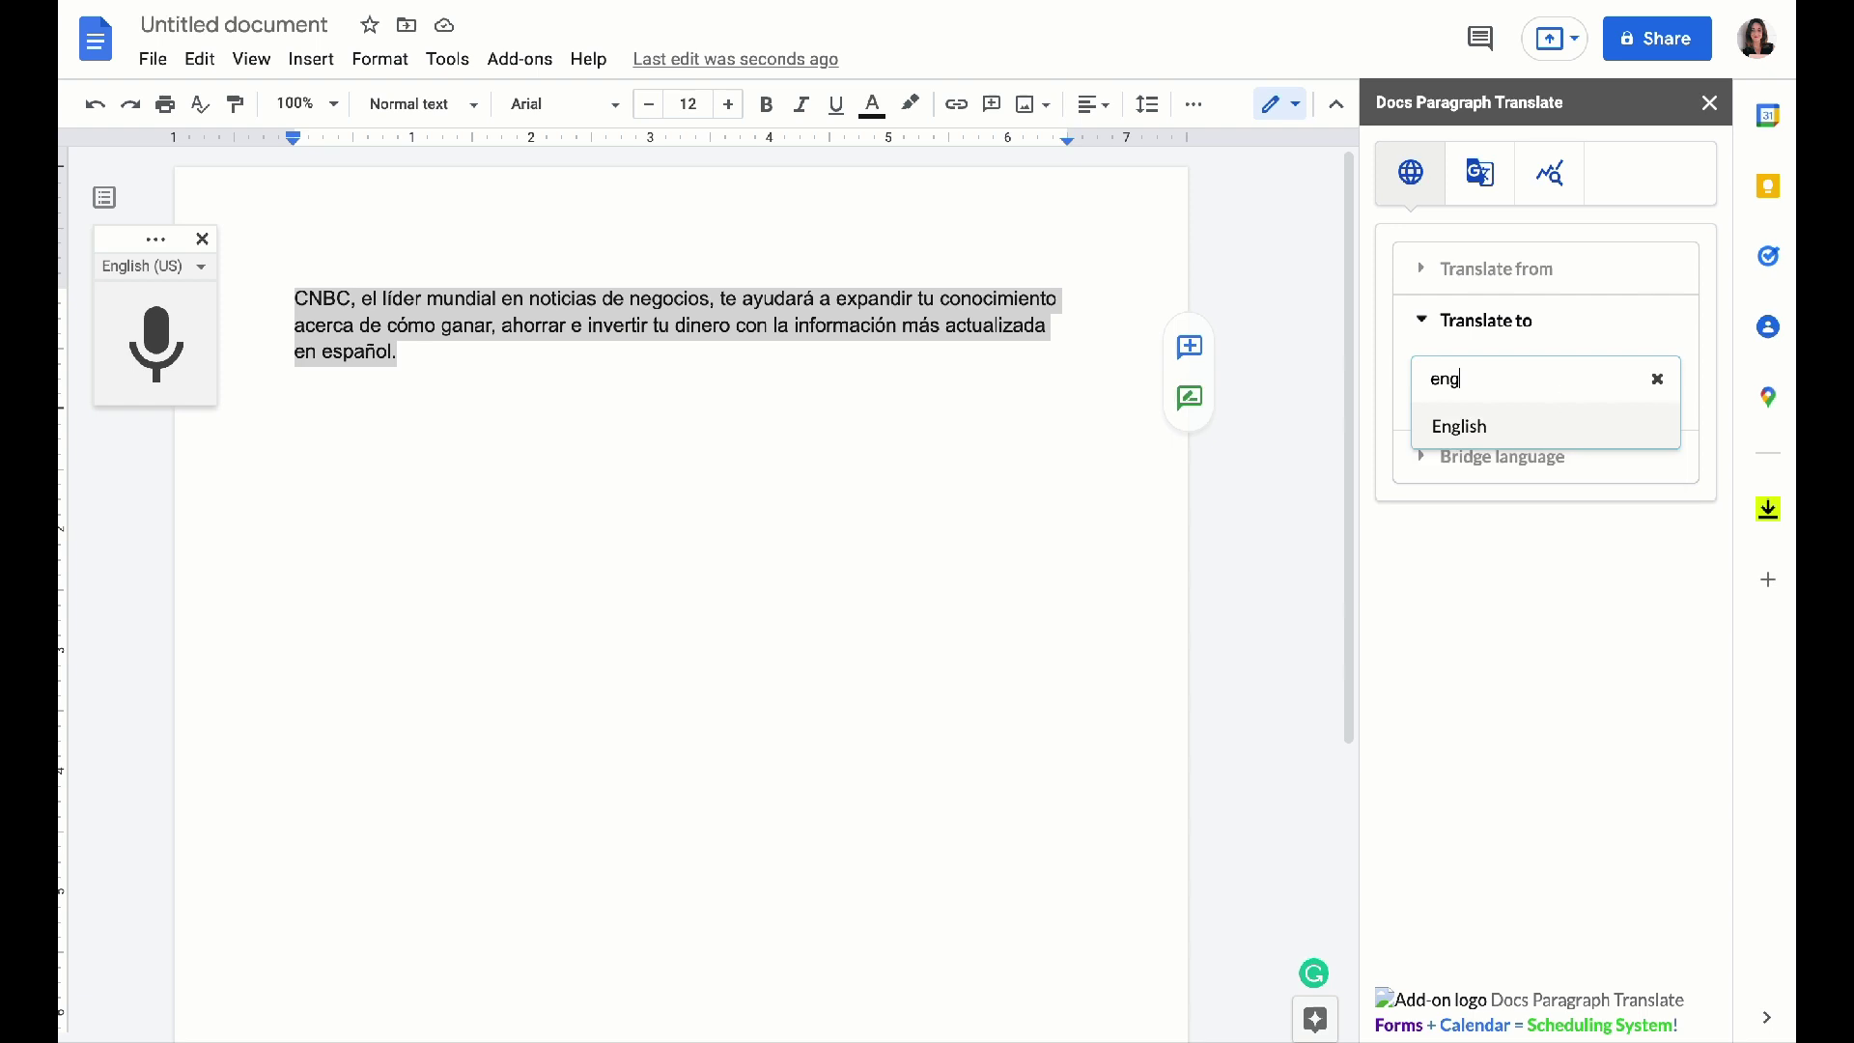
click(1542, 434)
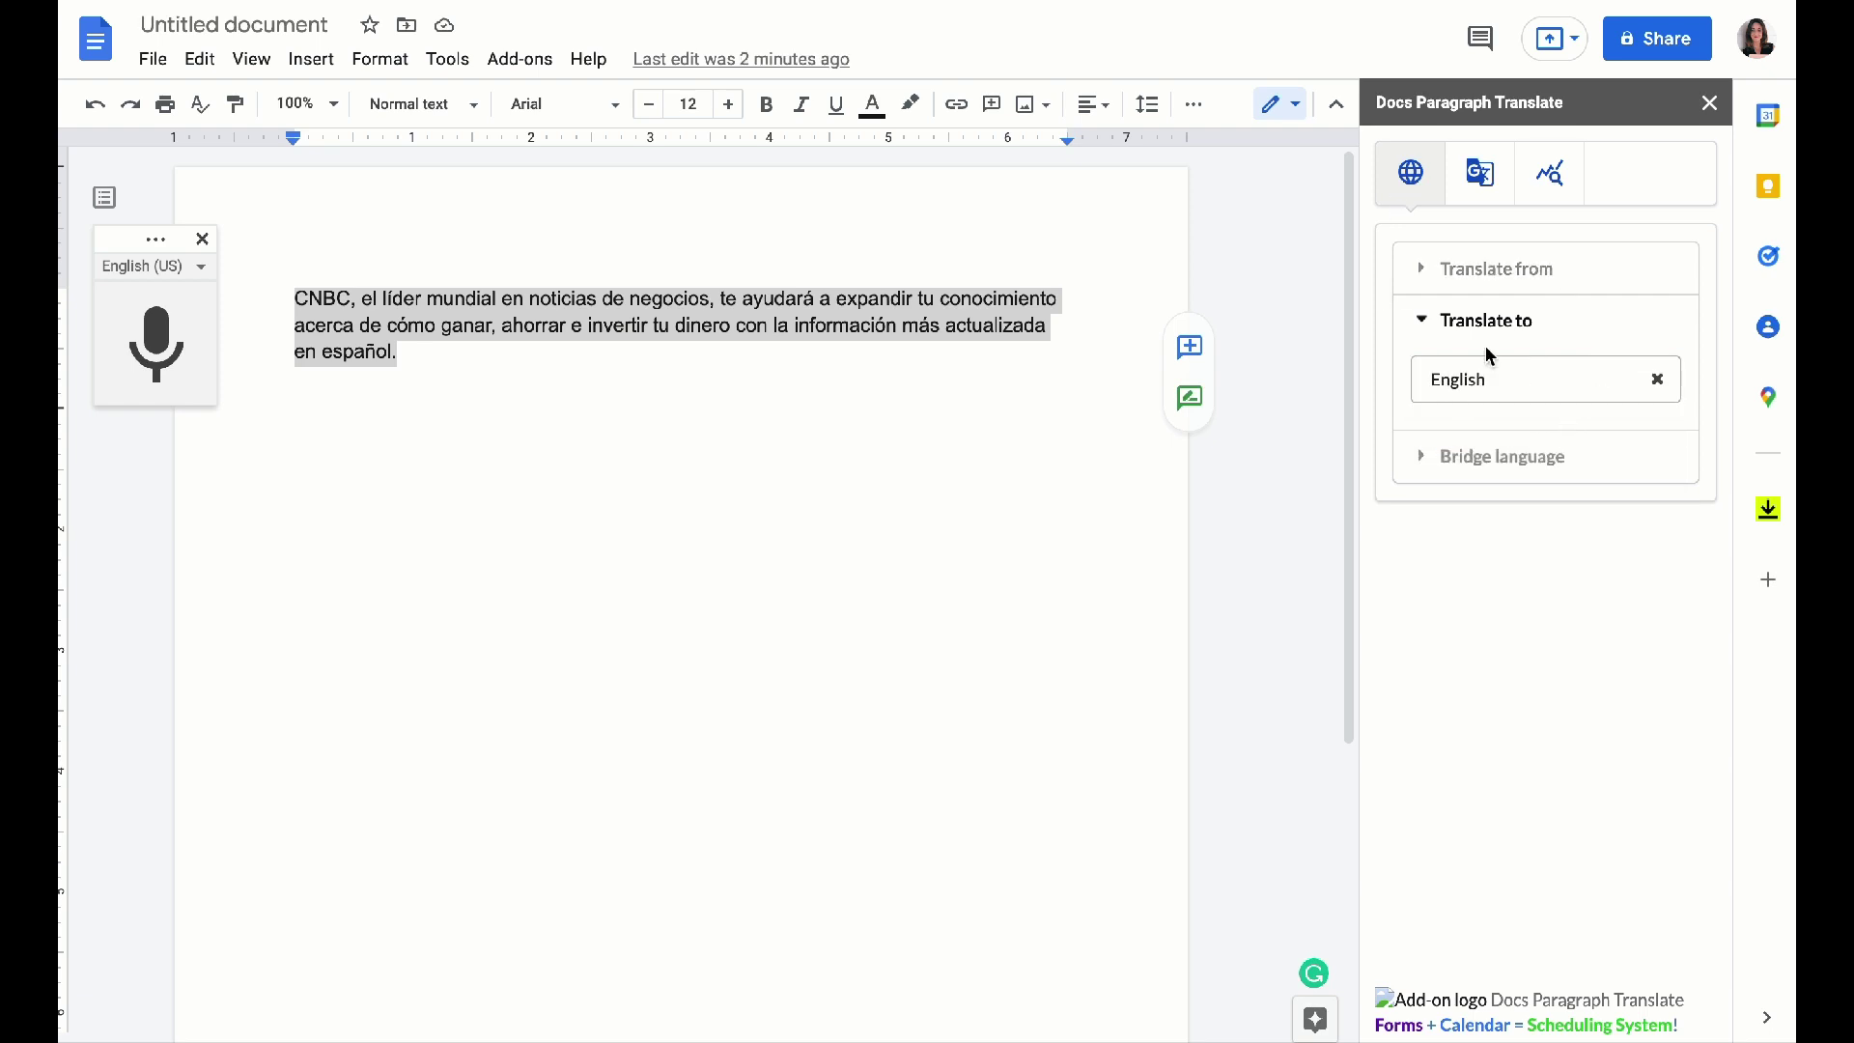
Step: Translate the selected paragraph and insert the English version in place of the Spanish
click(1487, 184)
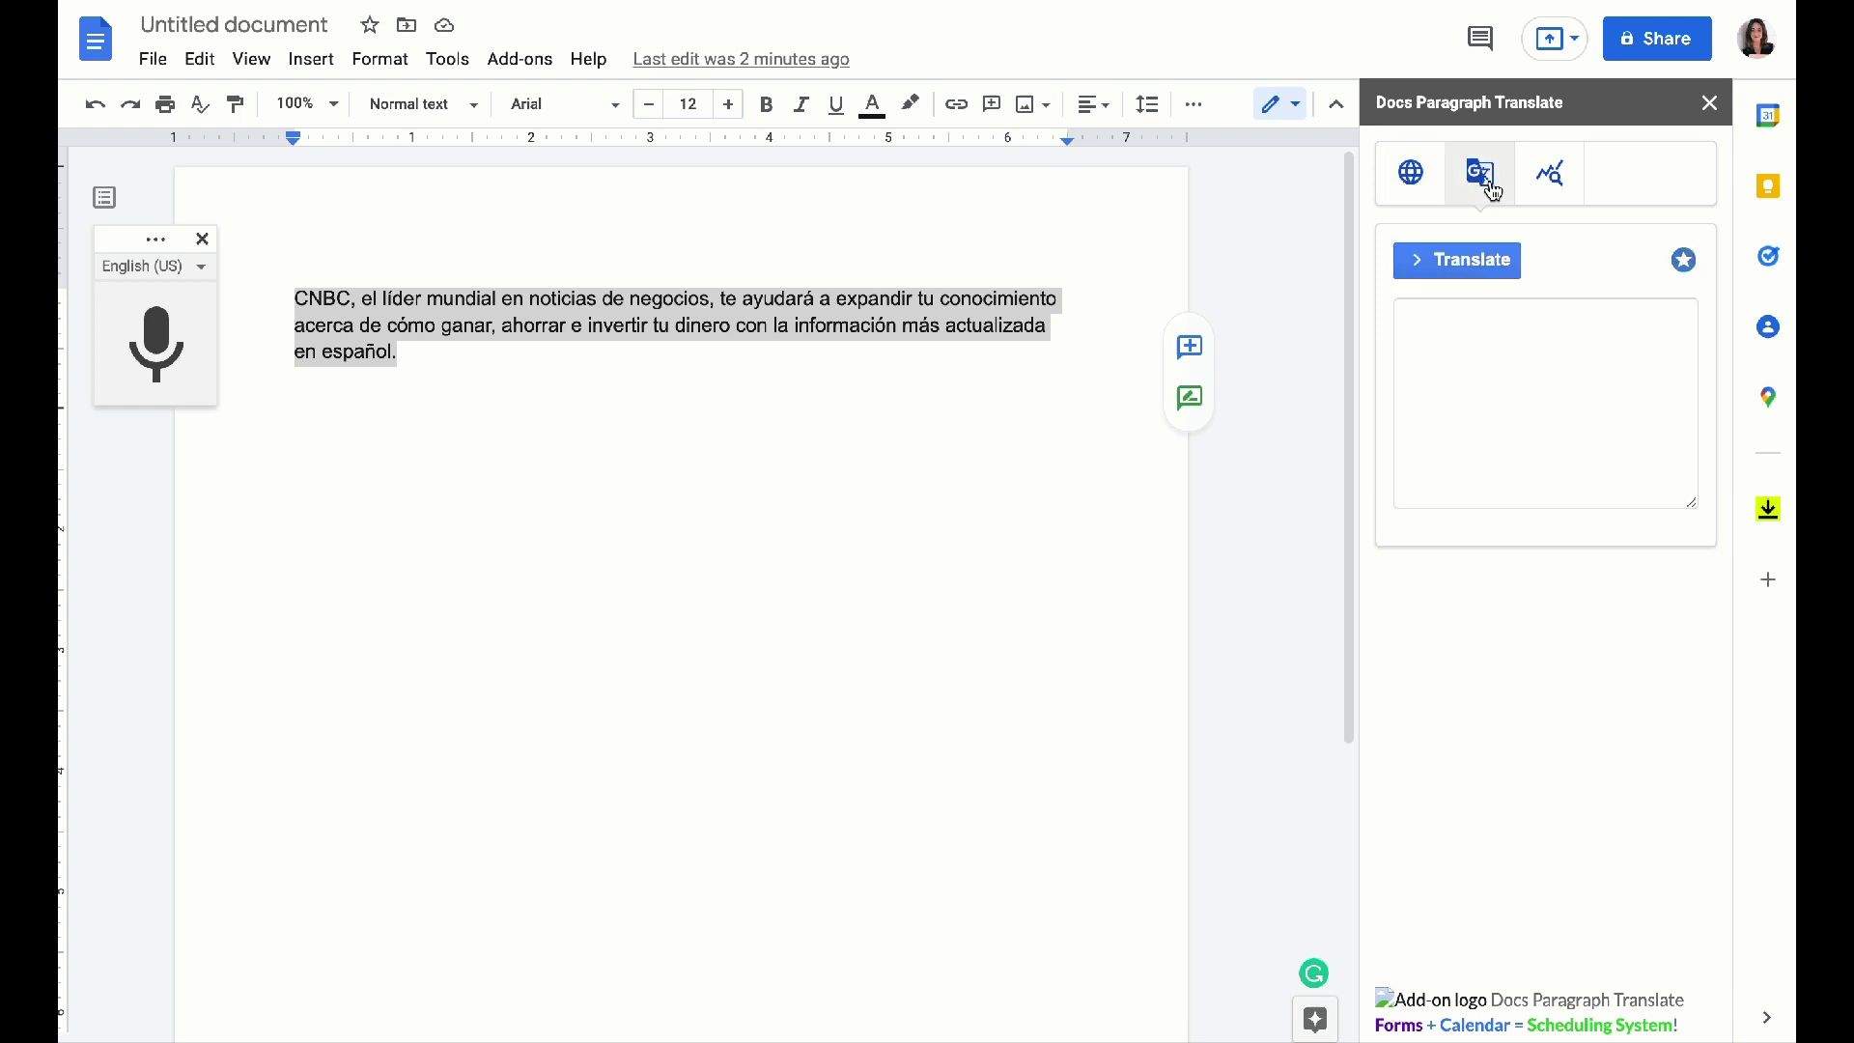
click(1469, 266)
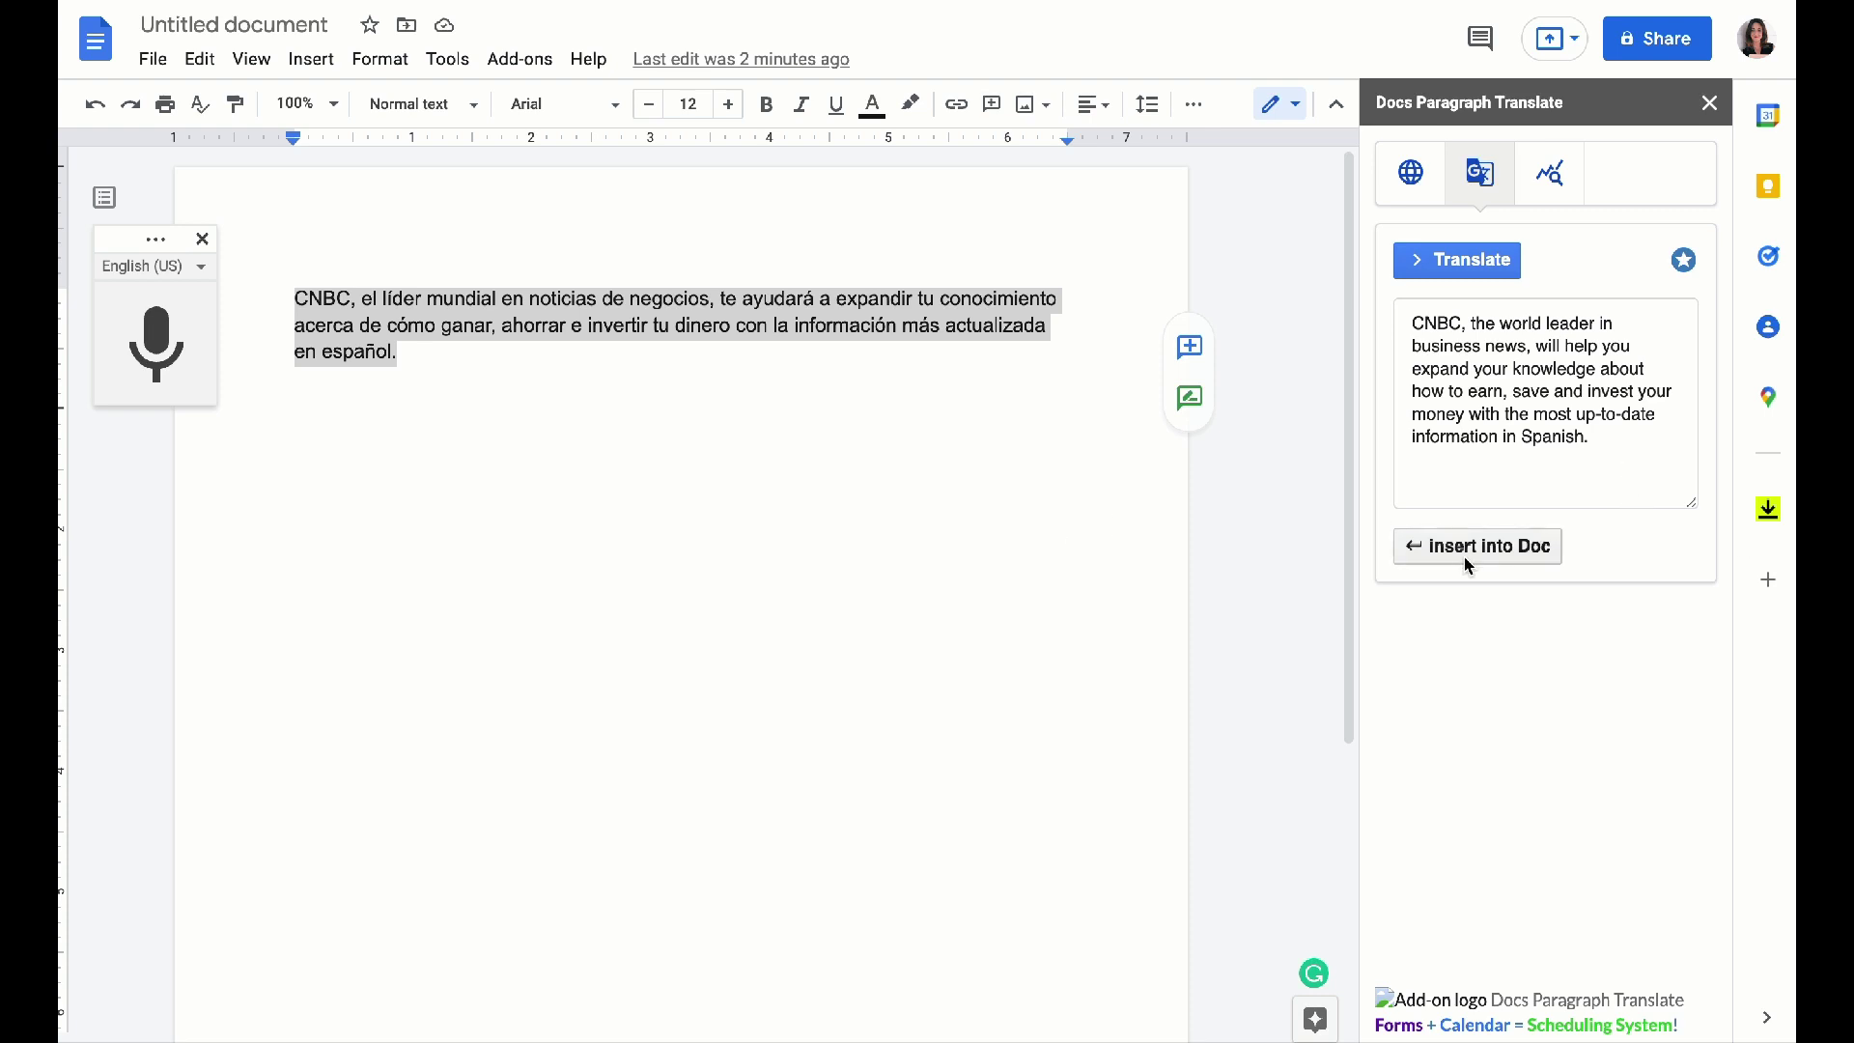
click(1429, 546)
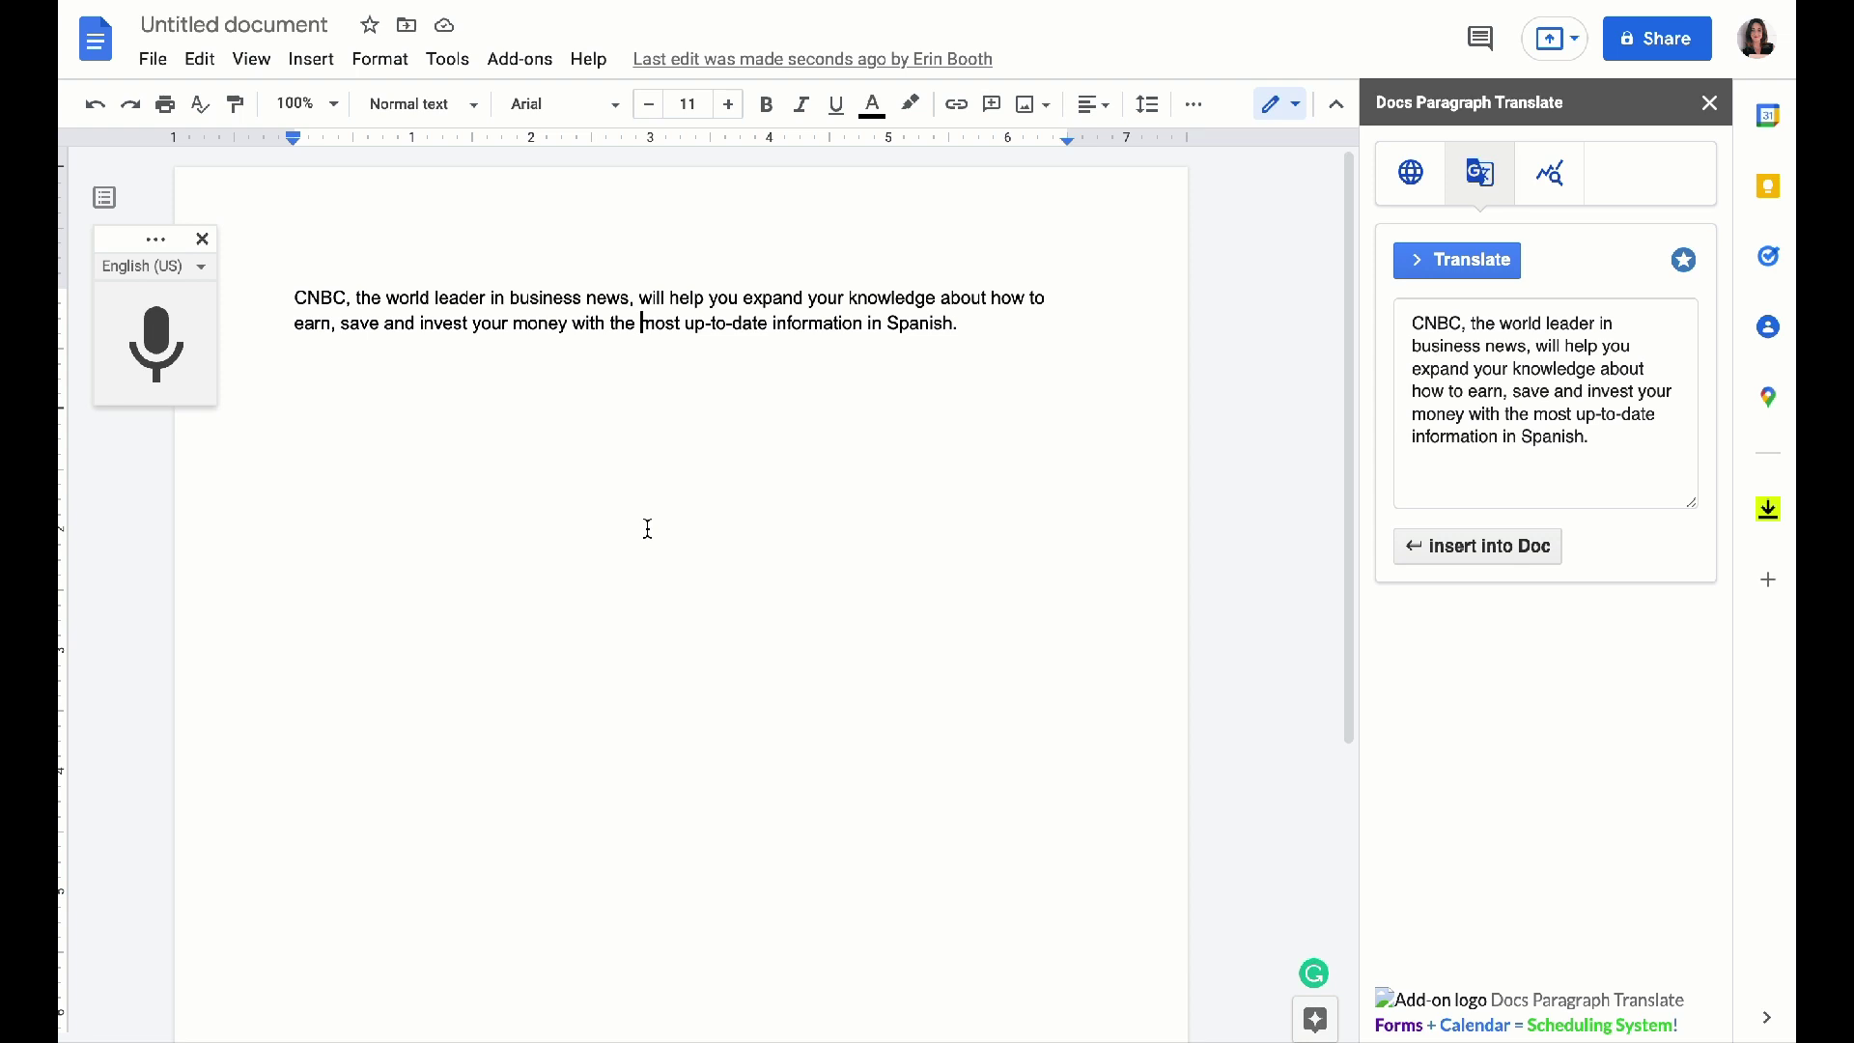
click(511, 62)
click(644, 308)
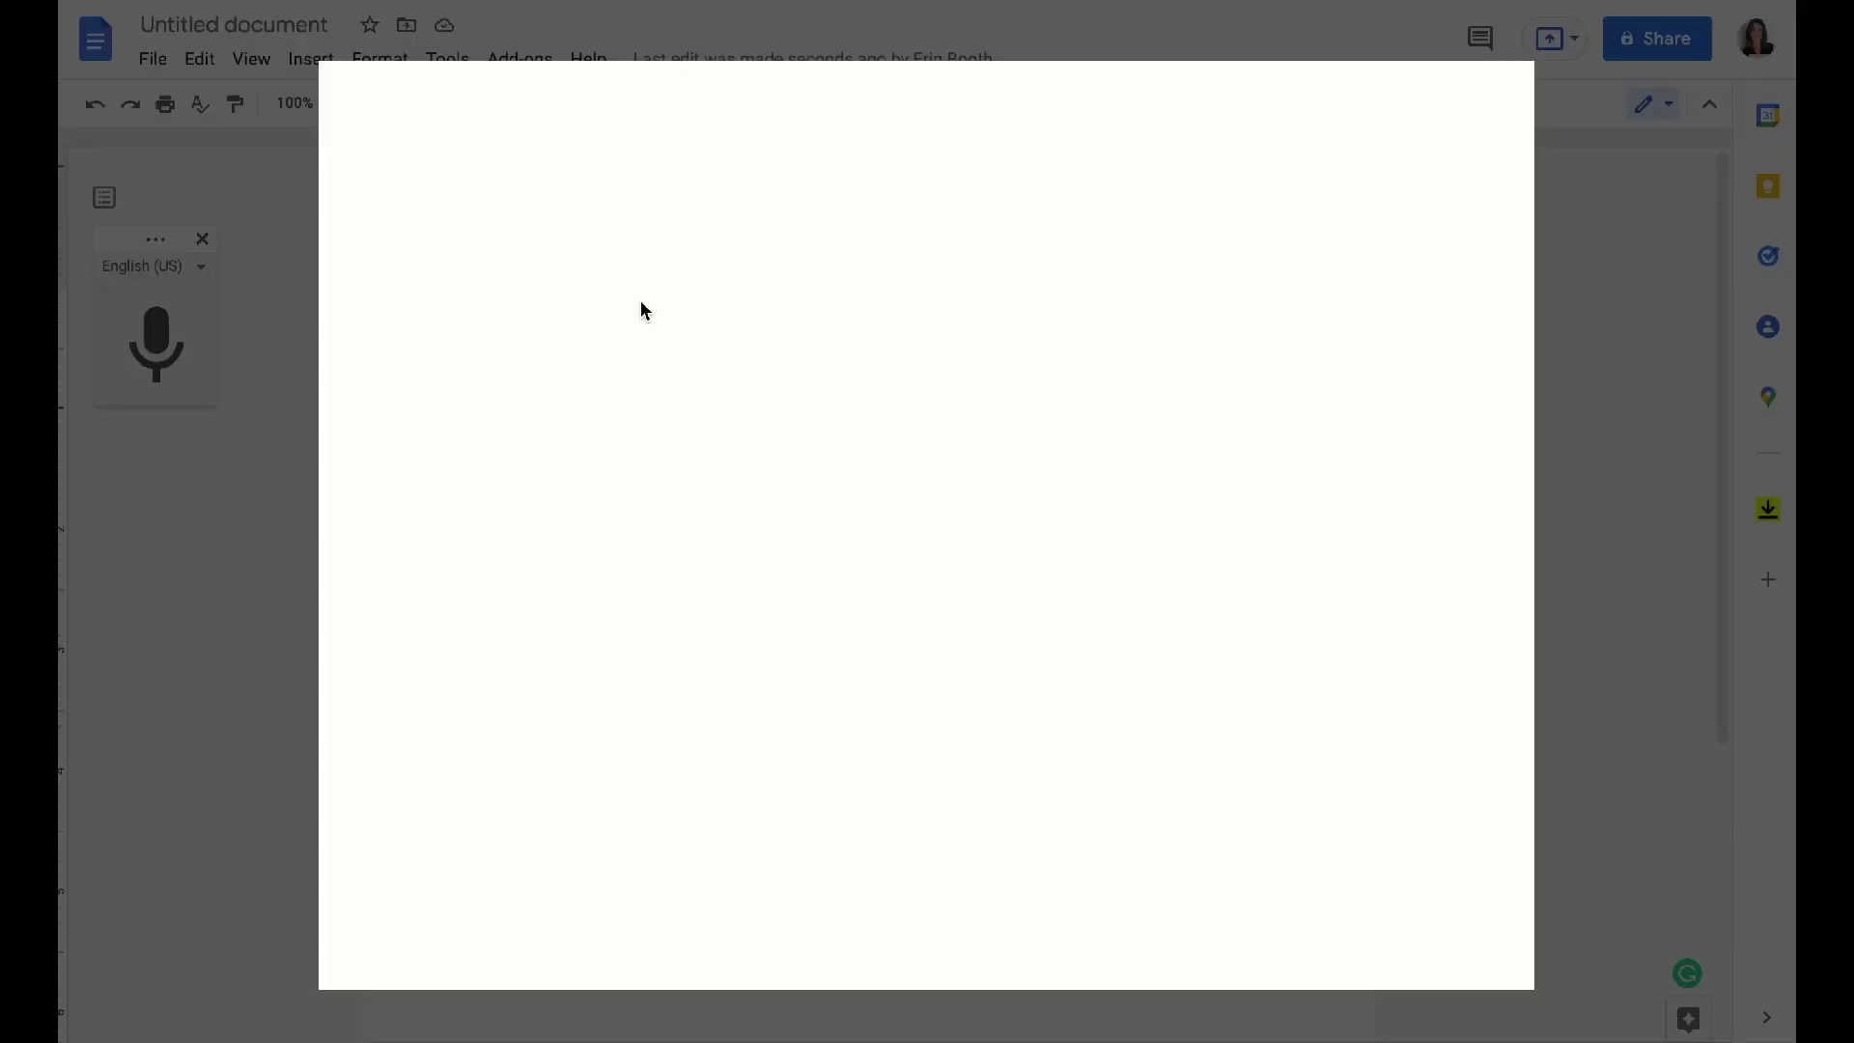
click(985, 103)
text(Doc)
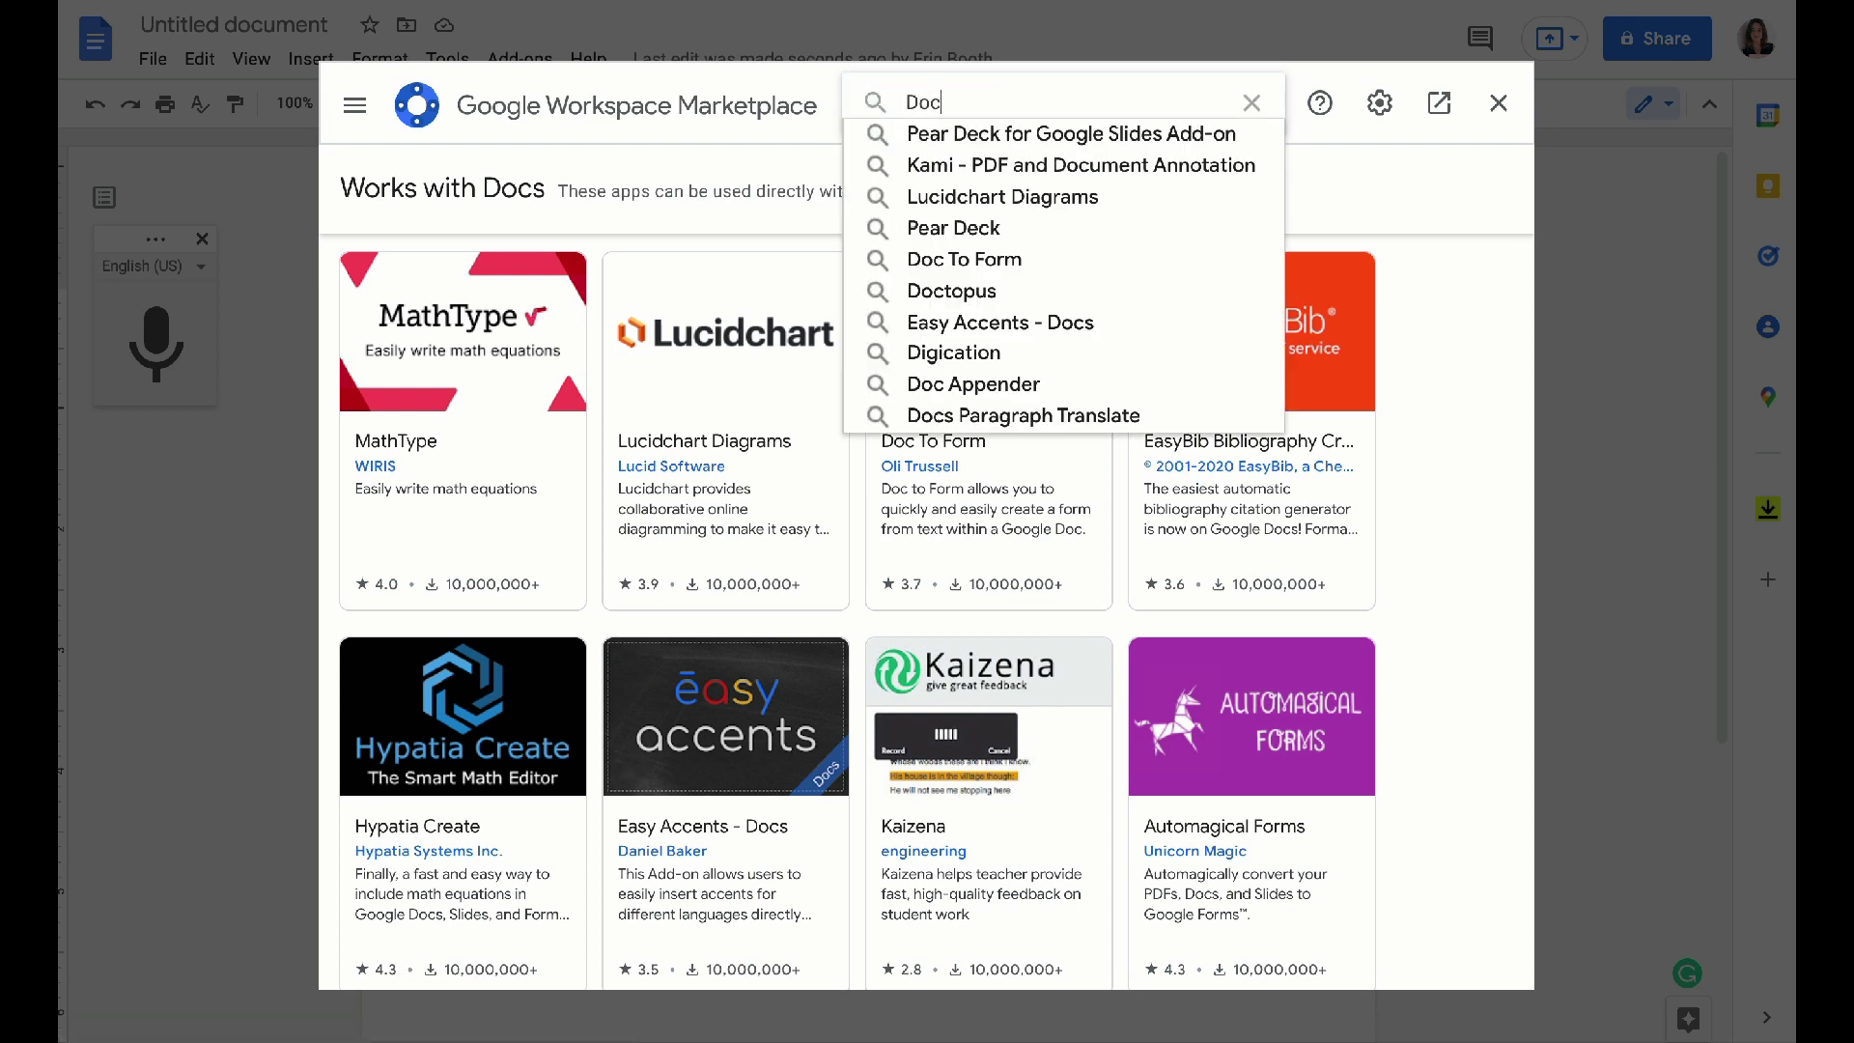
text(sec)
click(956, 132)
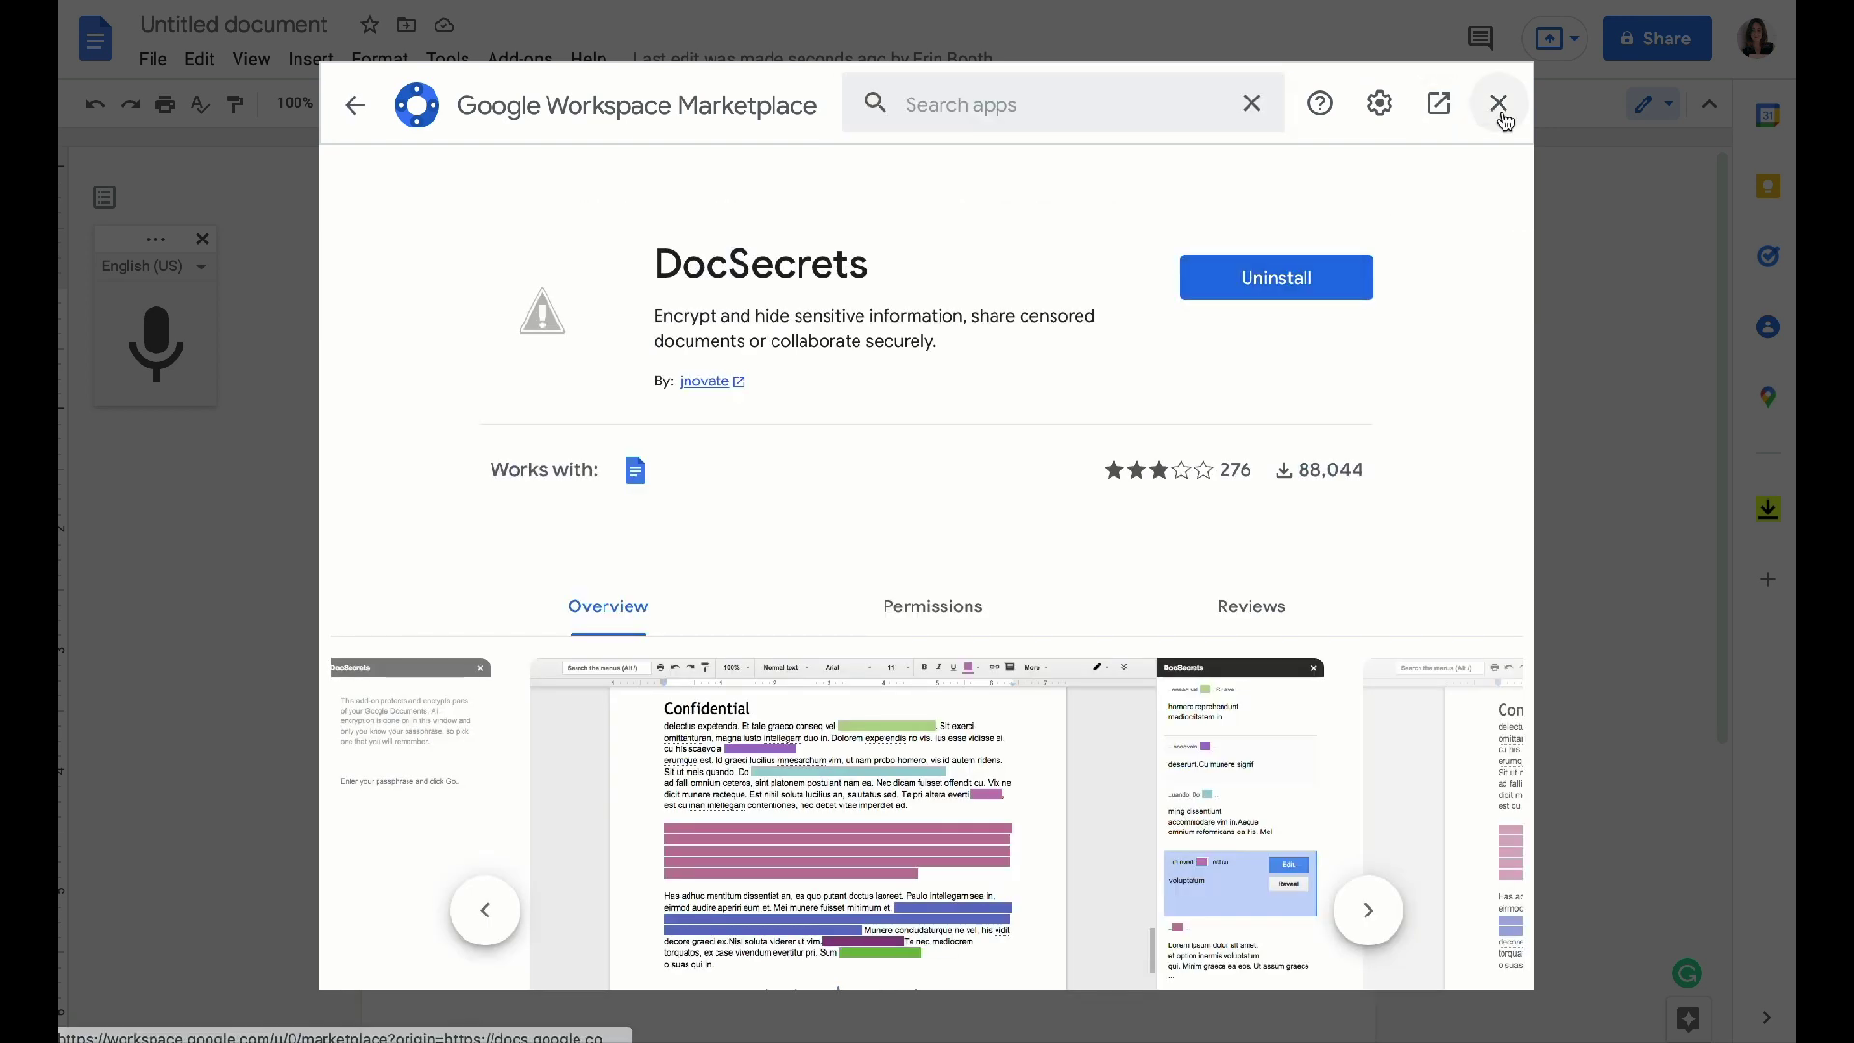
click(1499, 106)
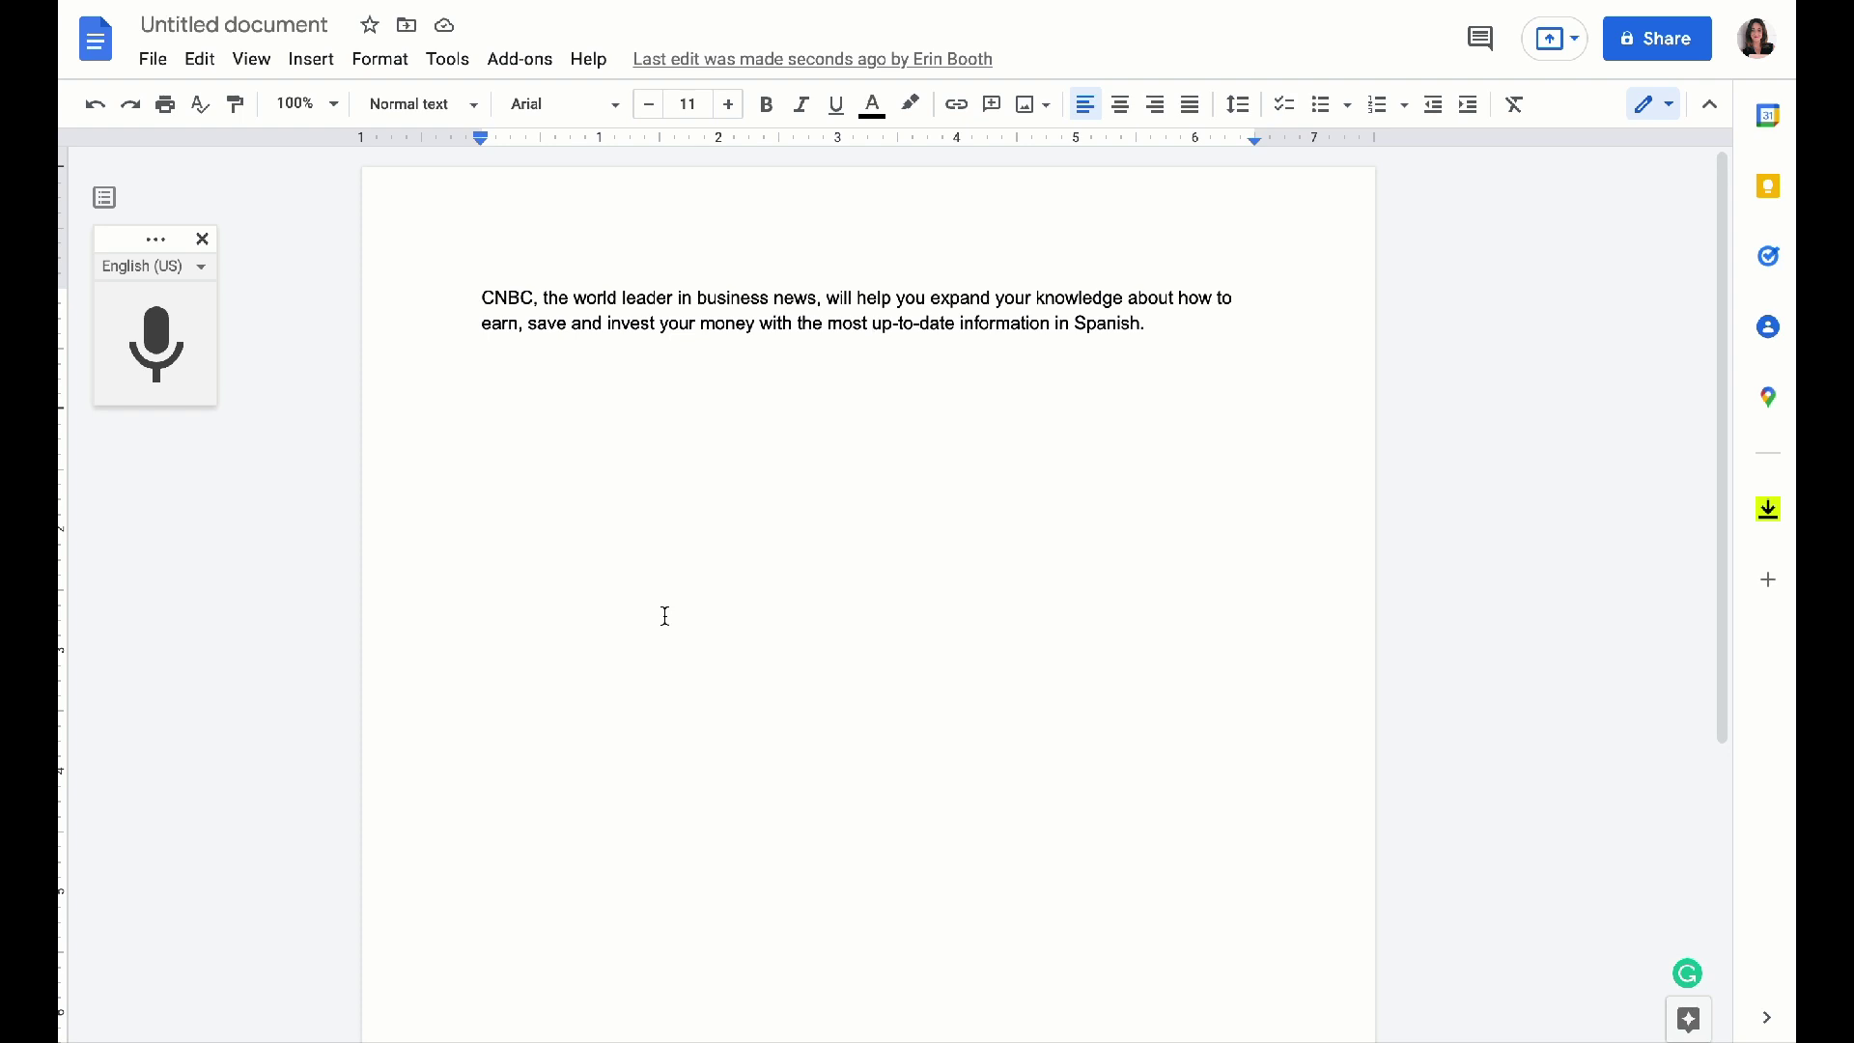
Step: Launch DocSecrets from the add-ons list and open its passphrase panel
click(508, 72)
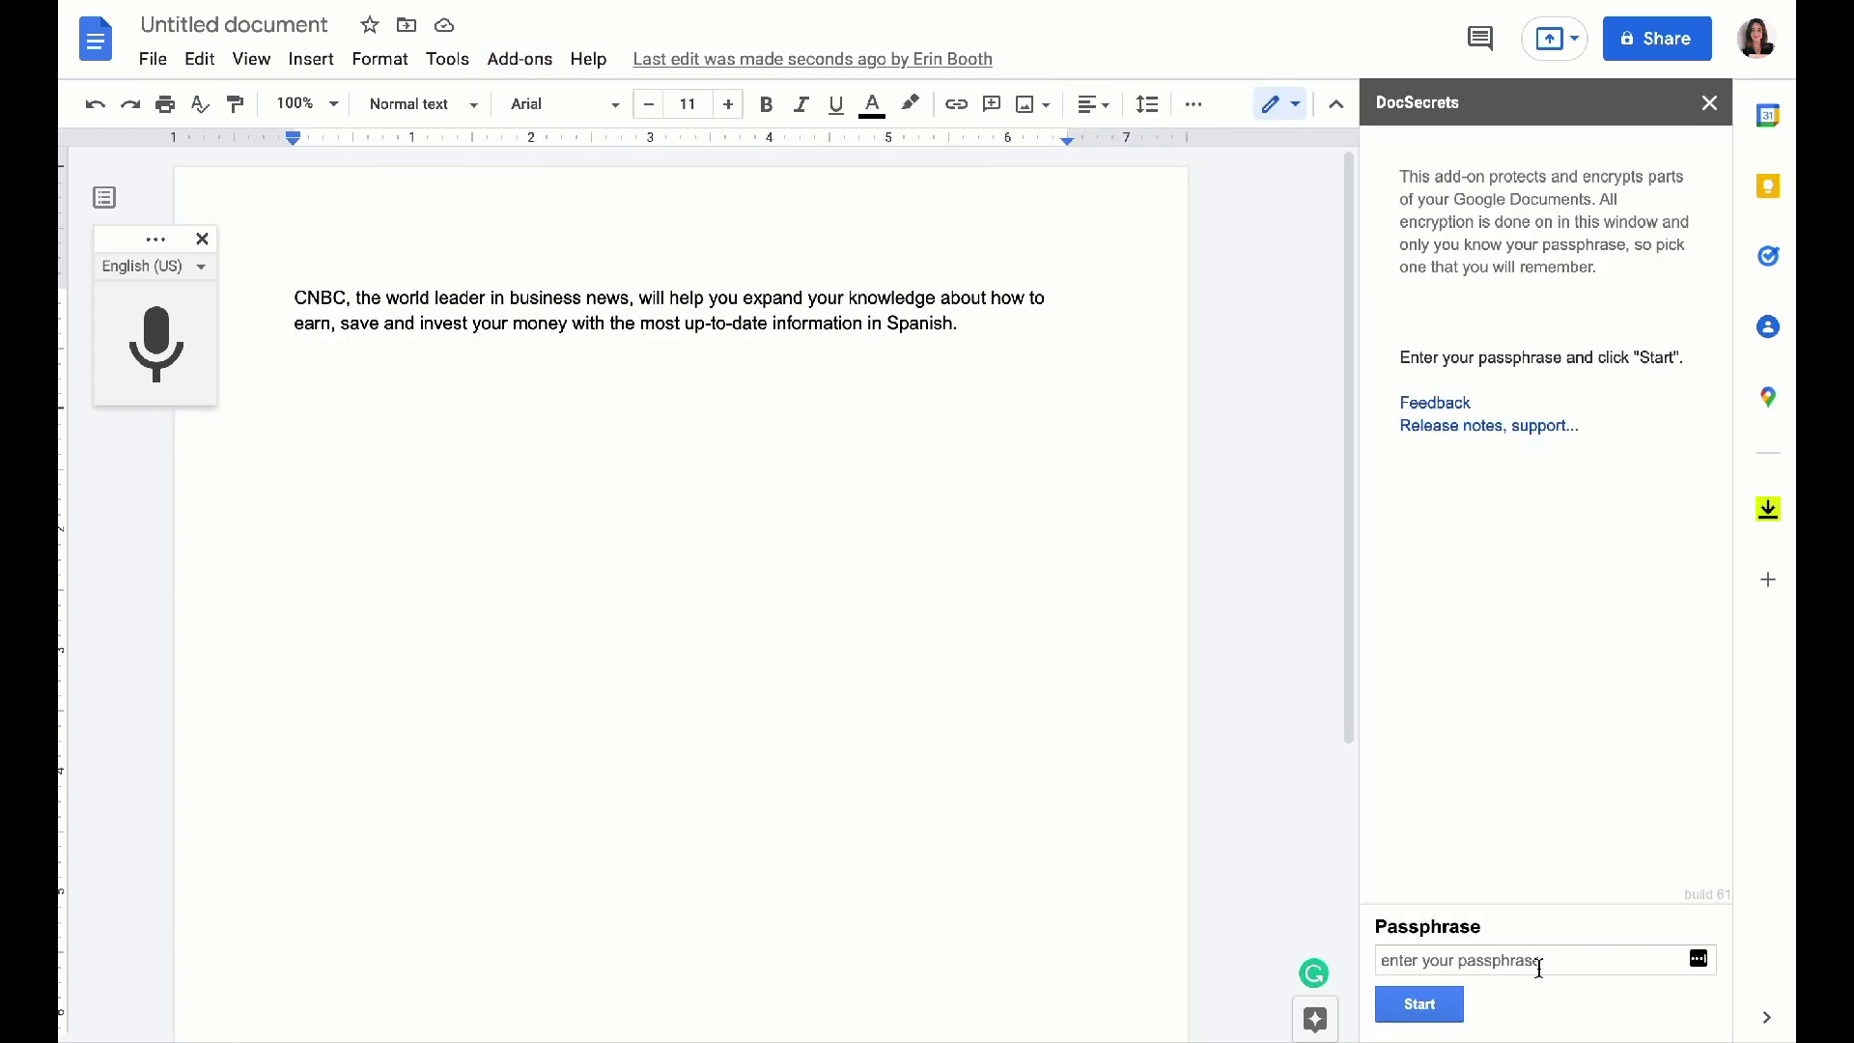
click(1515, 962)
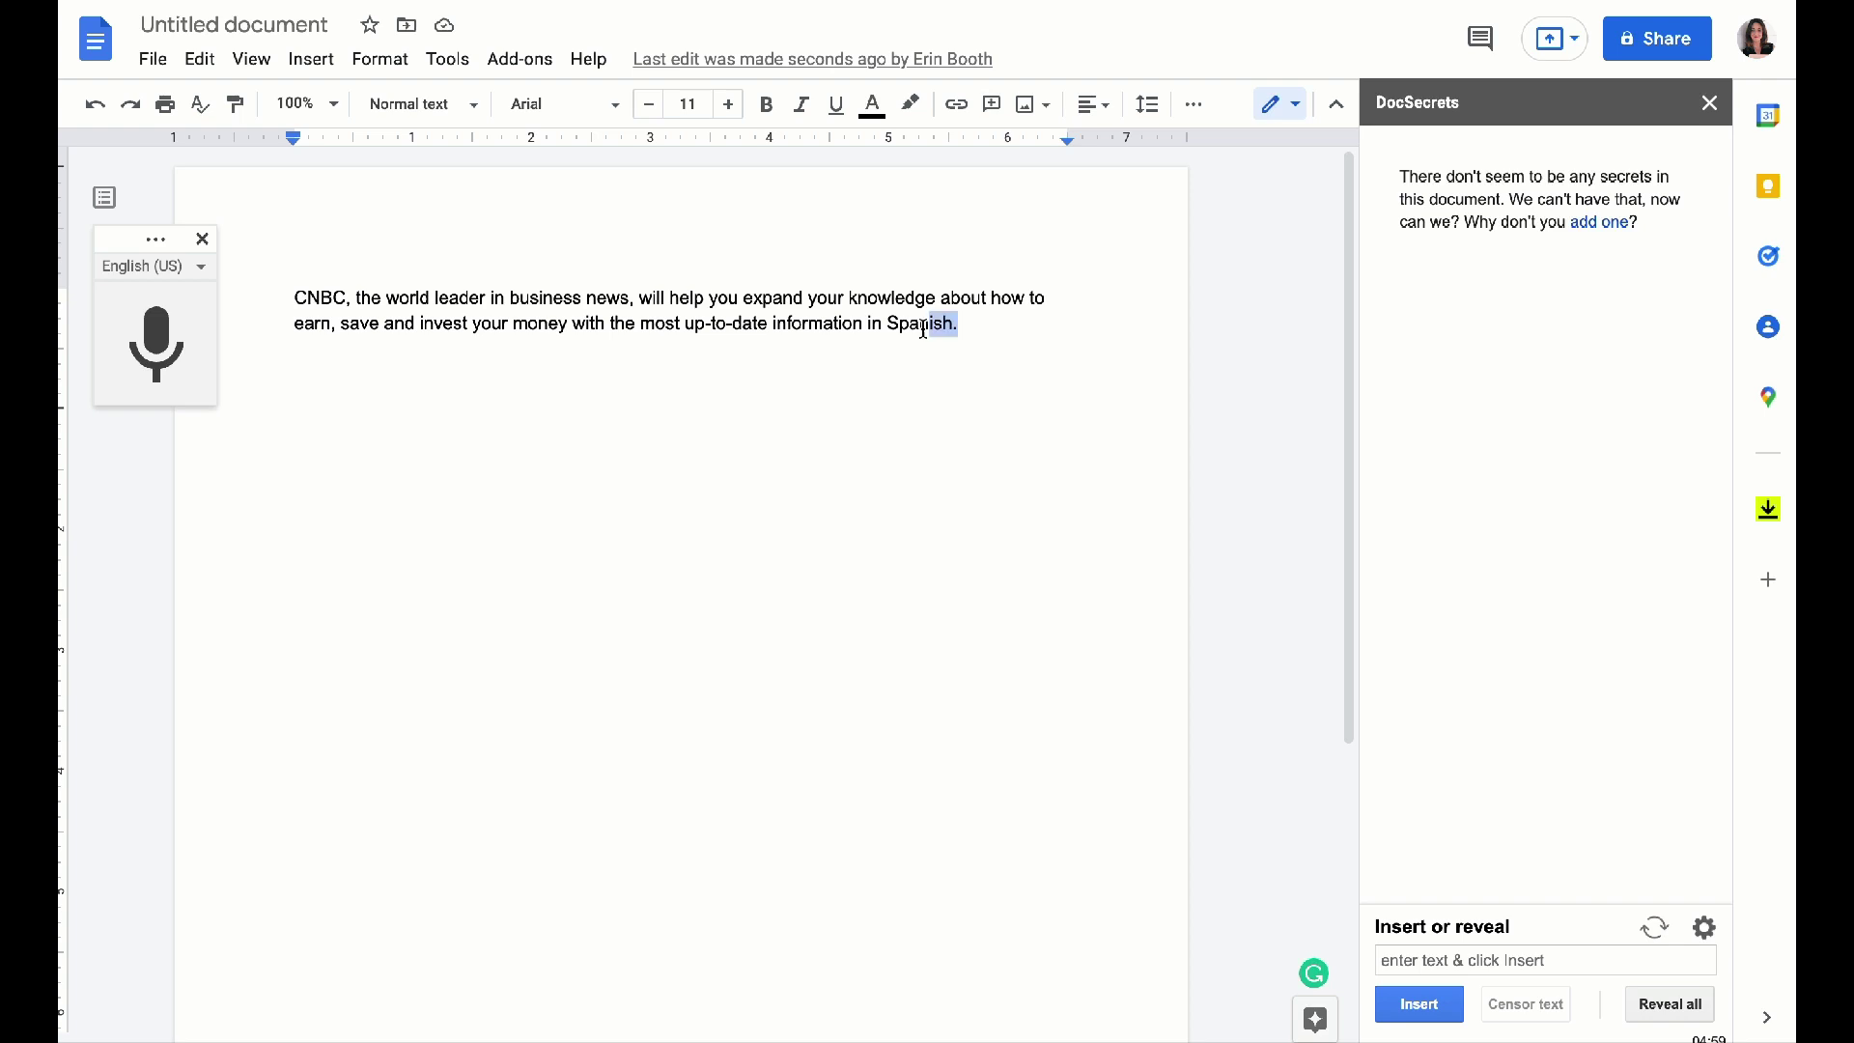
drag(923, 329, 715, 329)
click(497, 413)
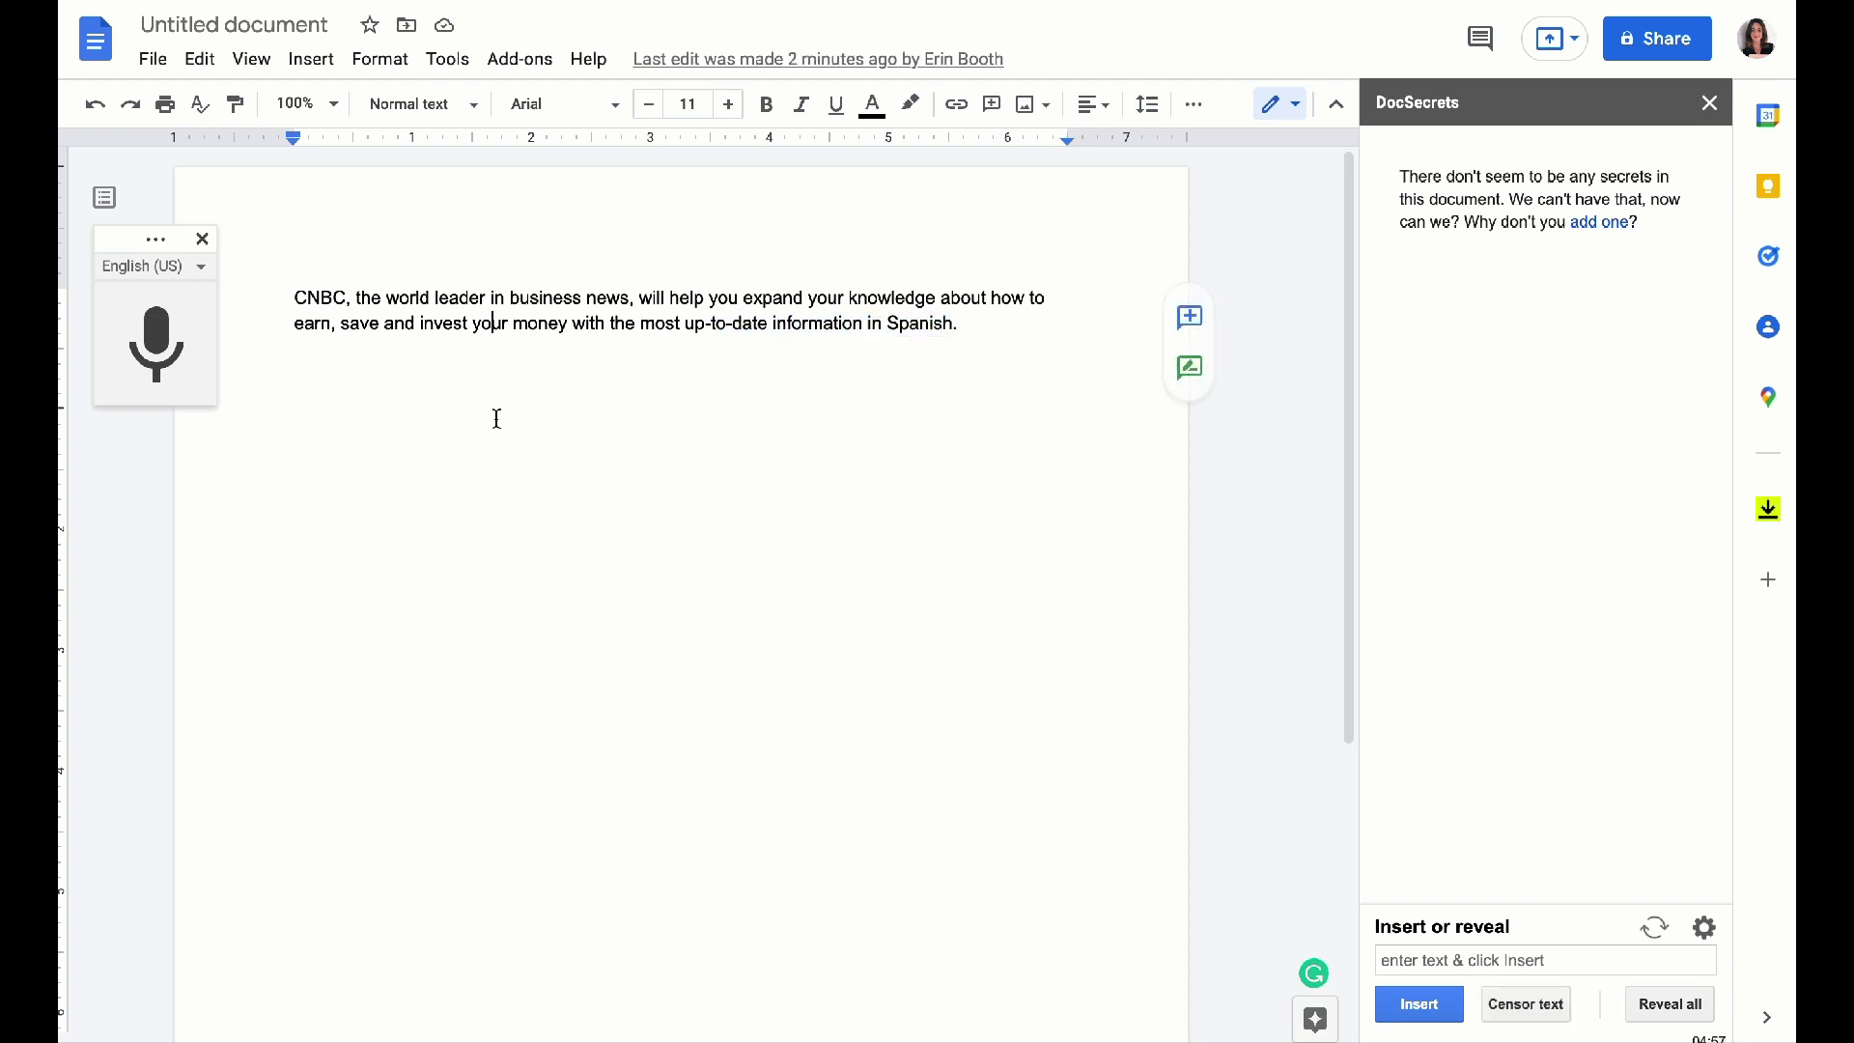
Step: Select the word CNBC and apply Censor text to hide it
double_click(320, 307)
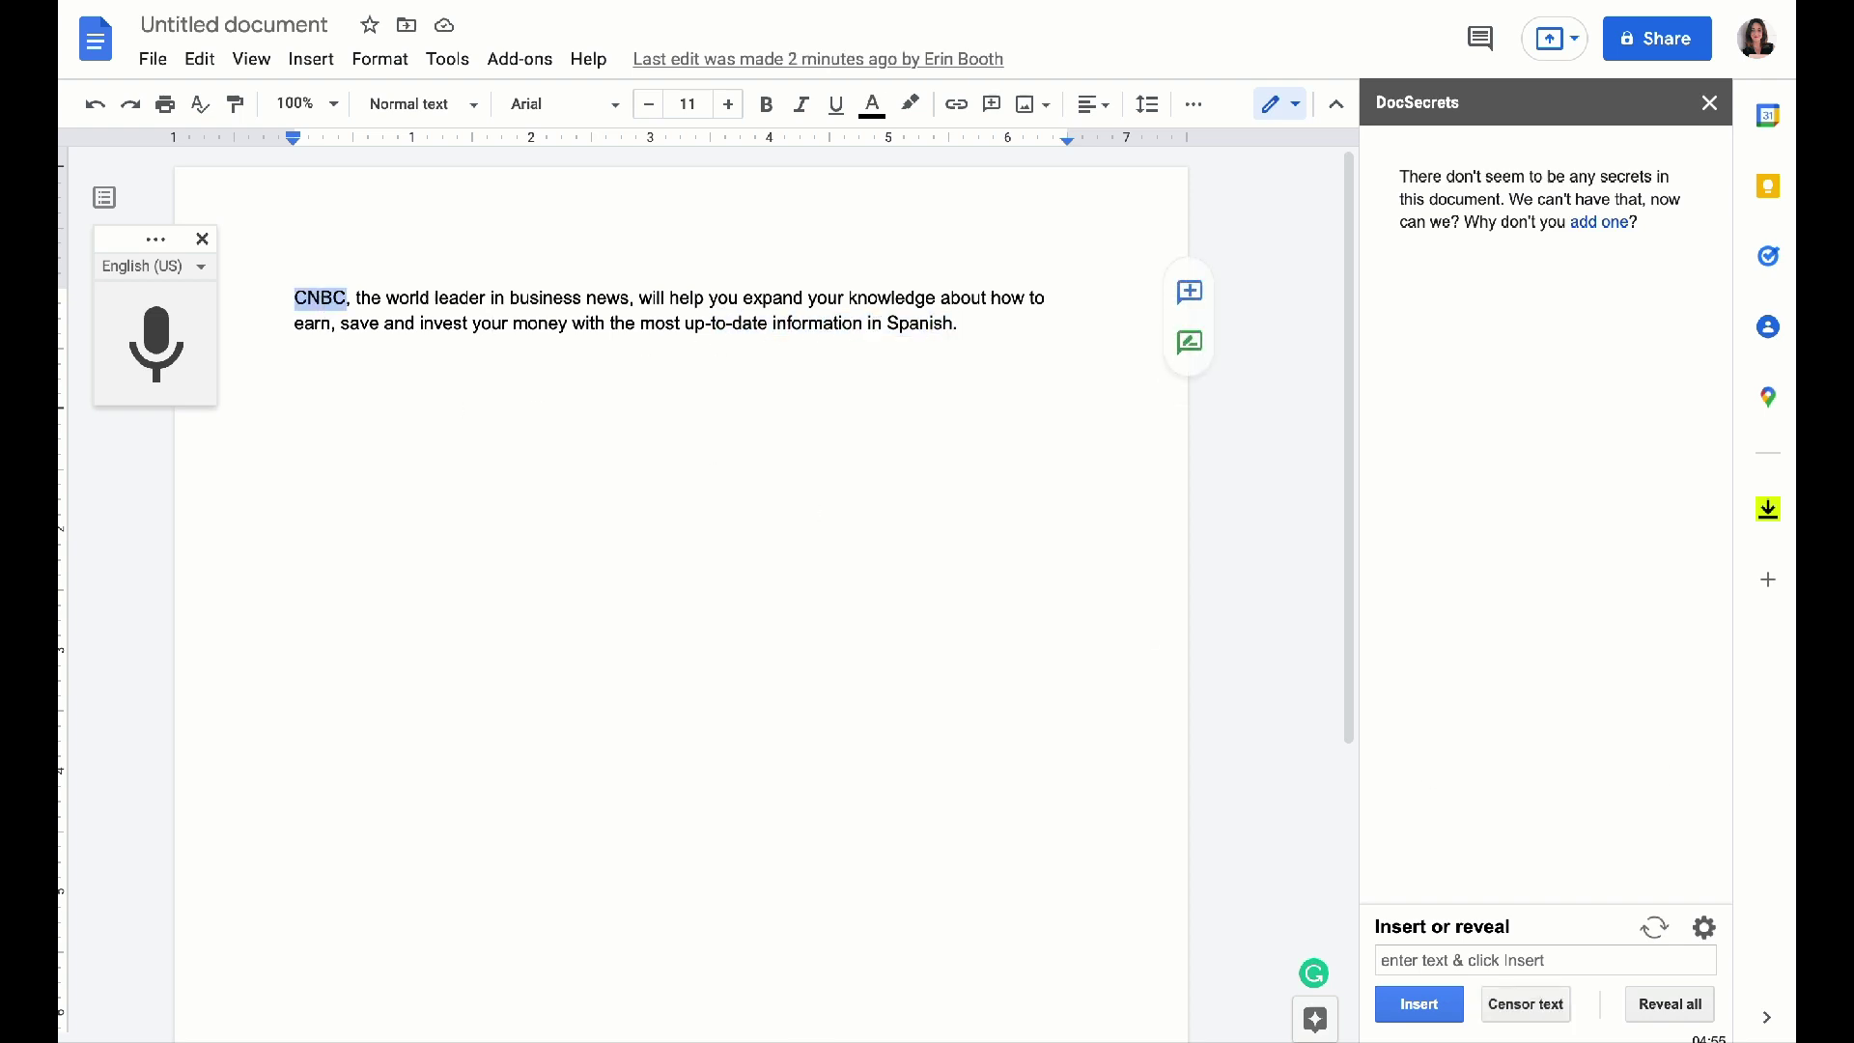
click(553, 371)
double_click(318, 299)
click(1550, 1009)
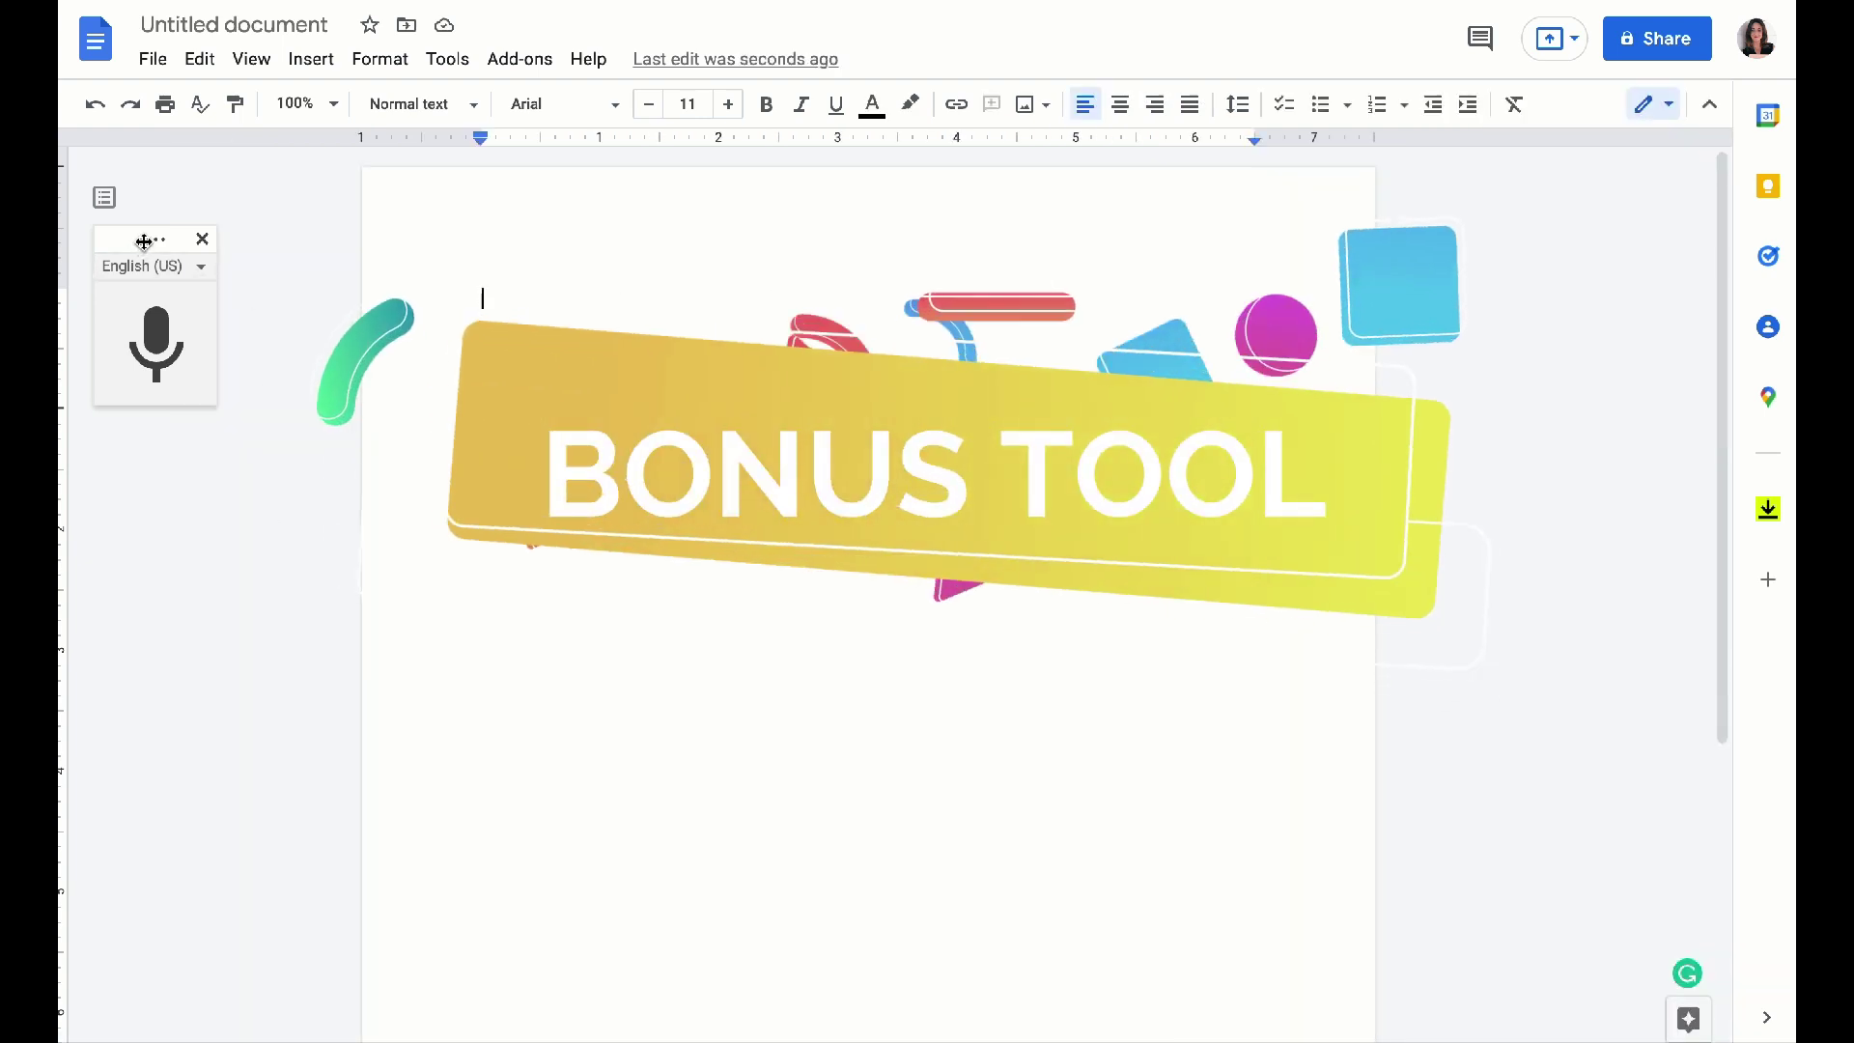
drag(145, 240, 271, 184)
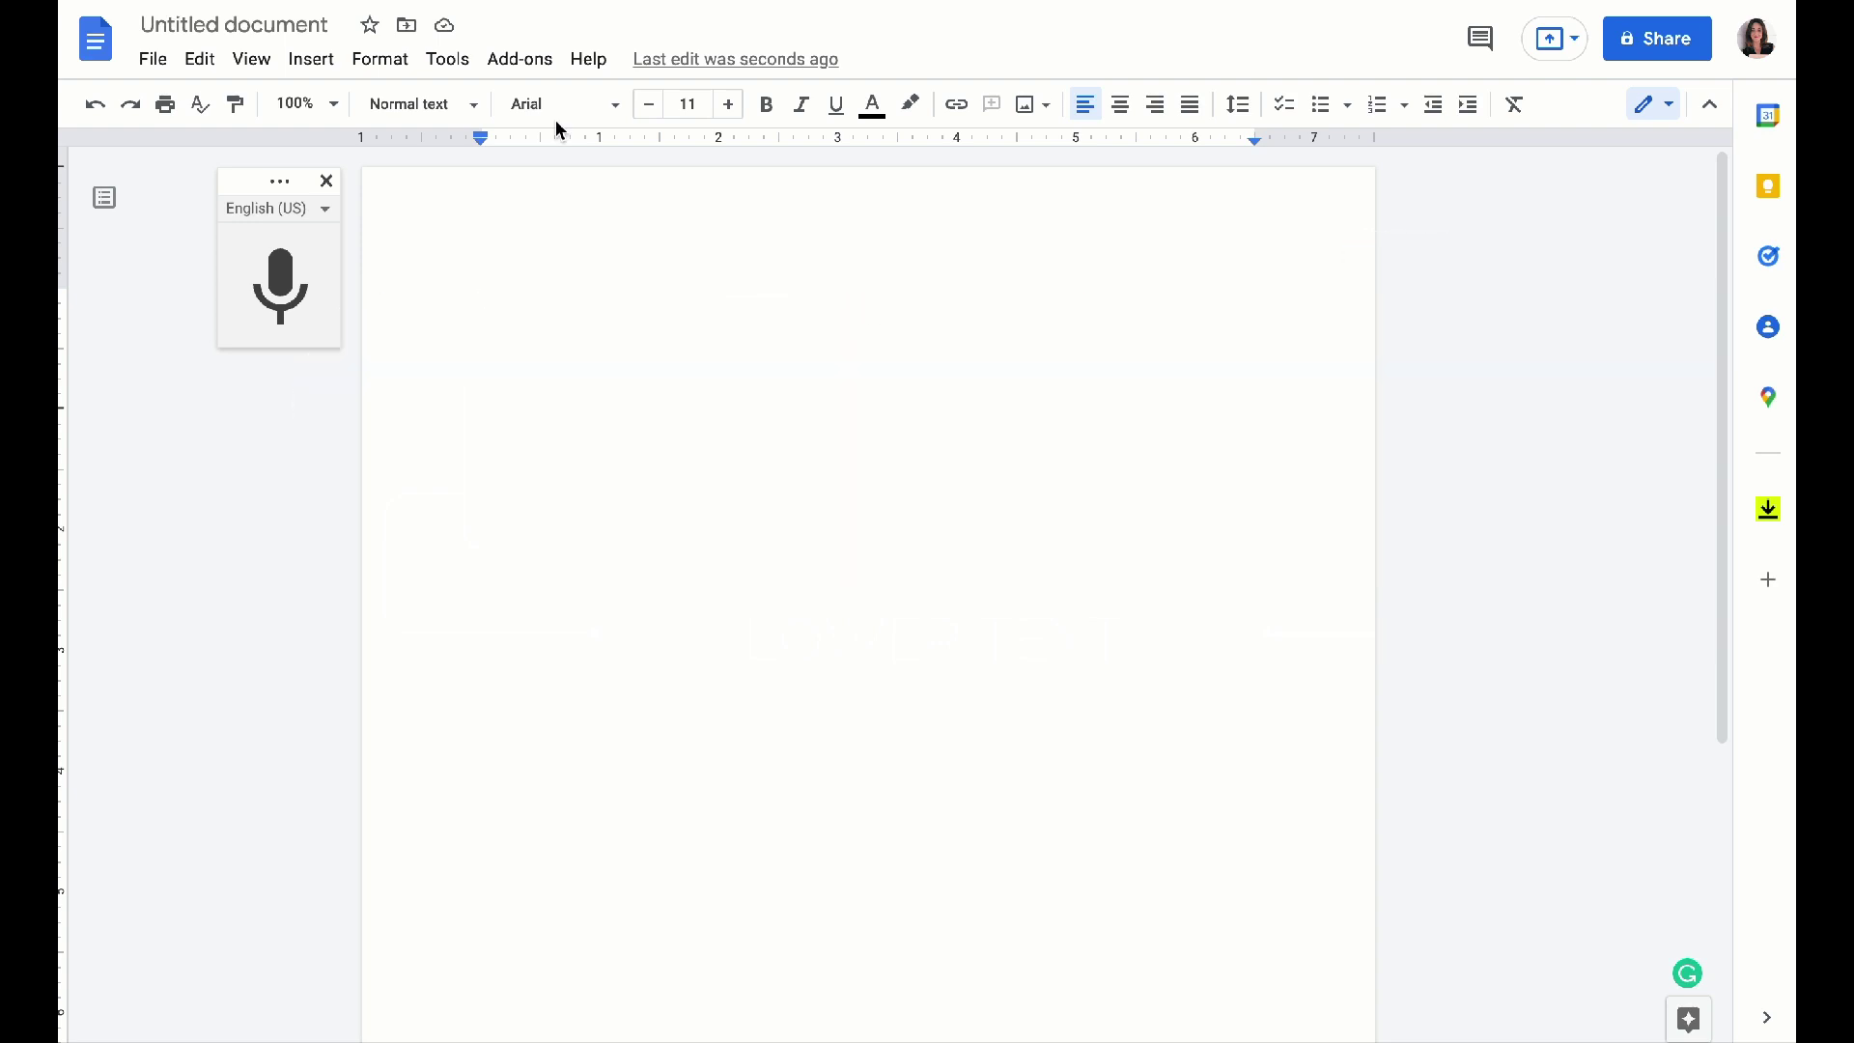
Step: Find Voice typing through a Help search for 'voice' and start it listening
click(591, 60)
click(299, 364)
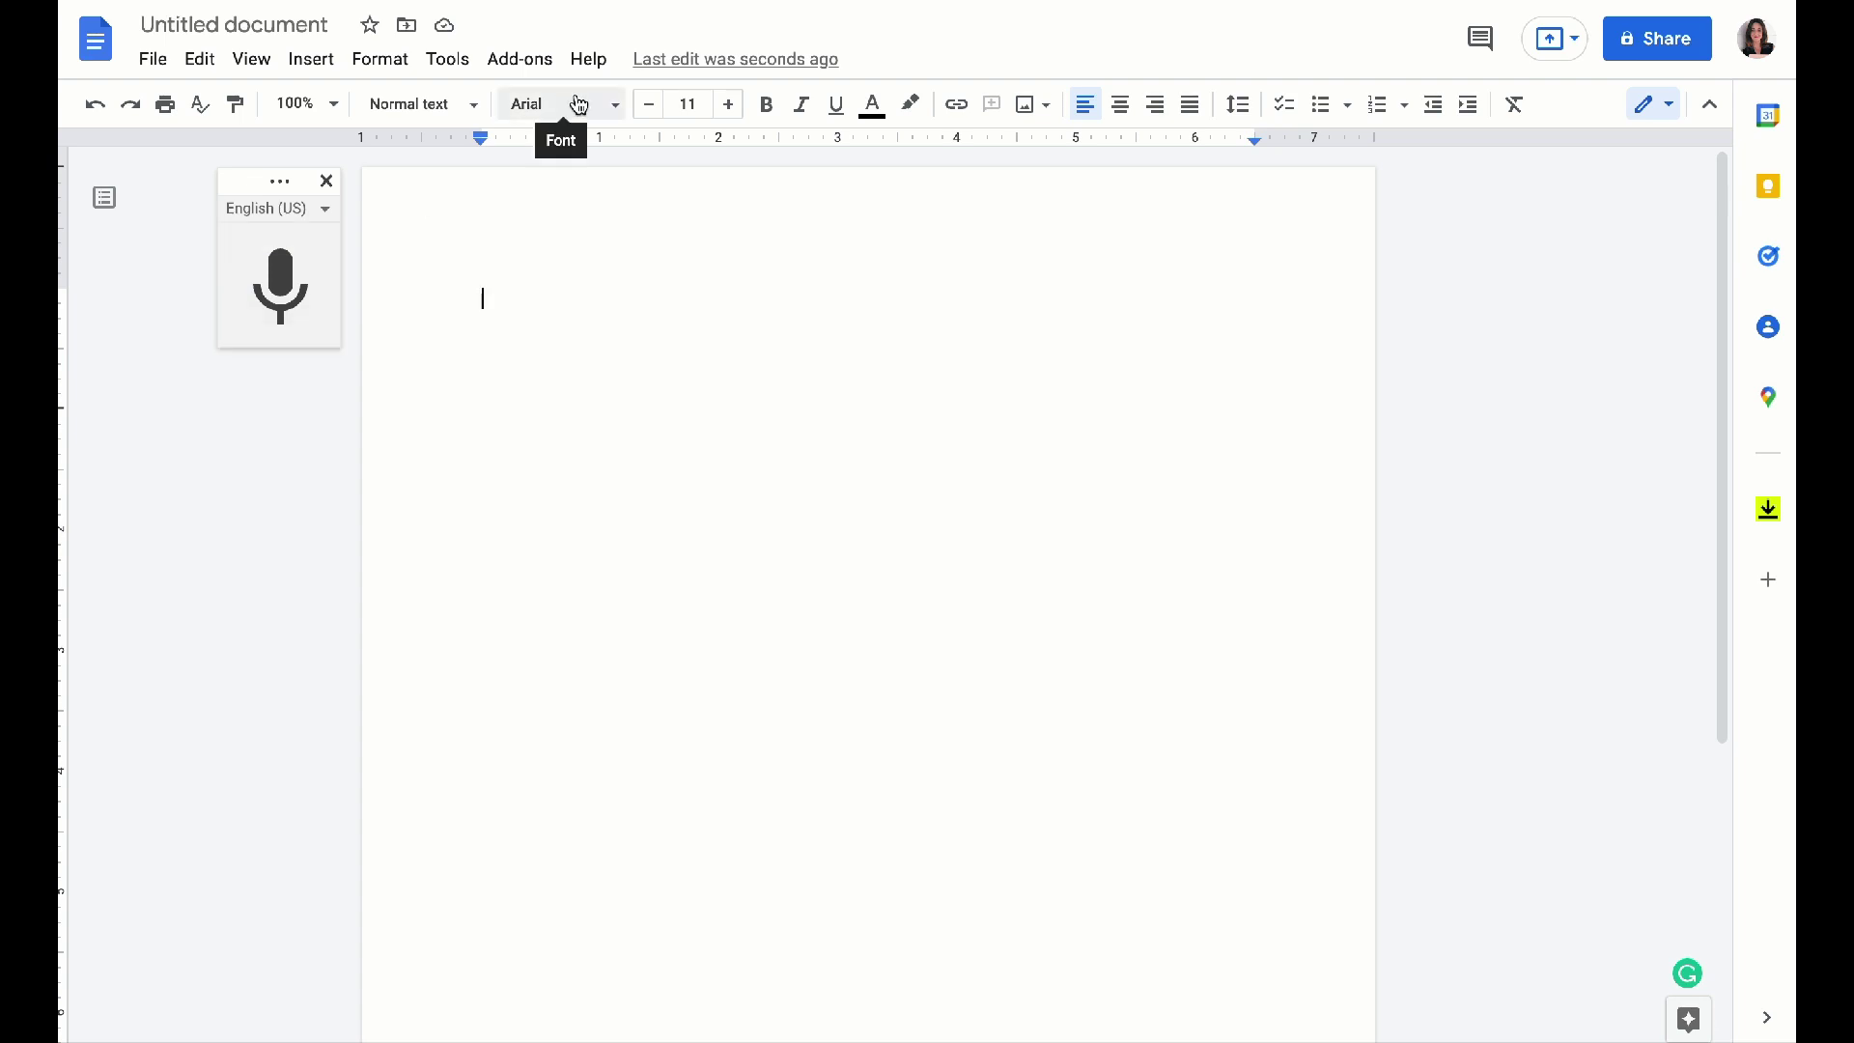
click(589, 60)
text(voice)
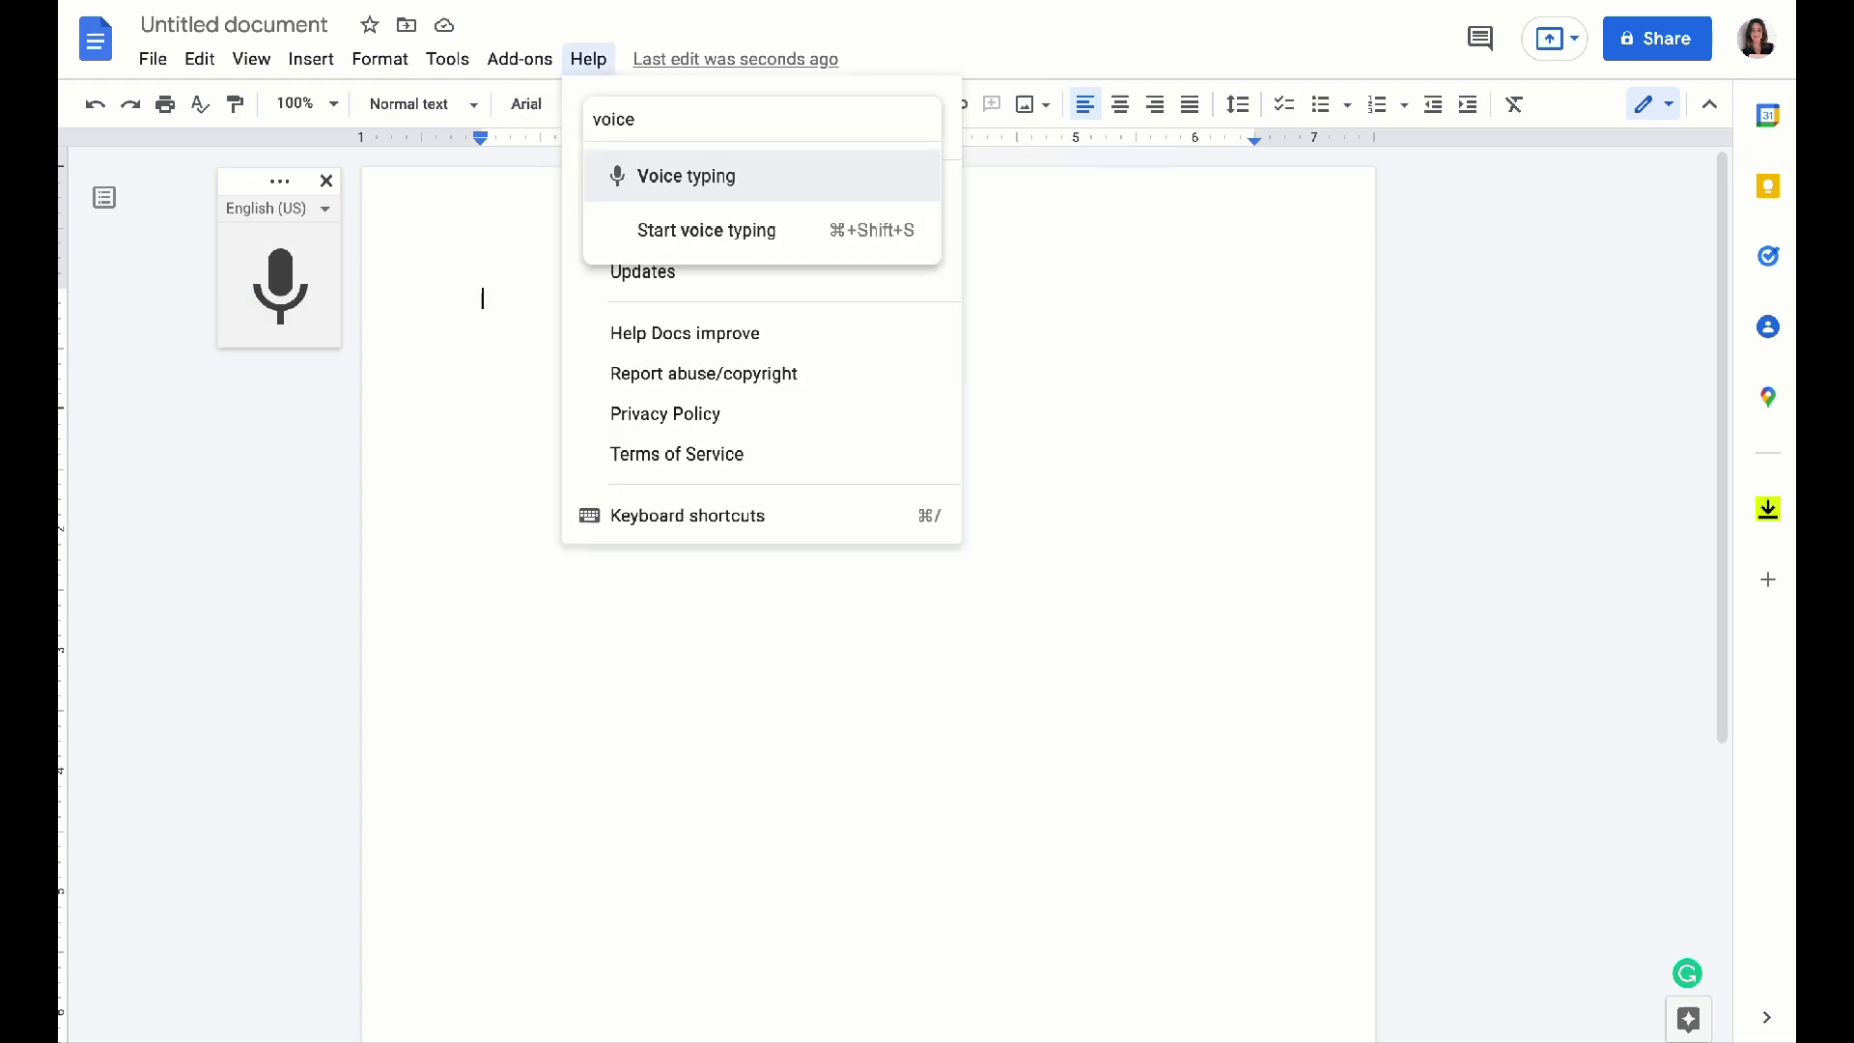
click(671, 175)
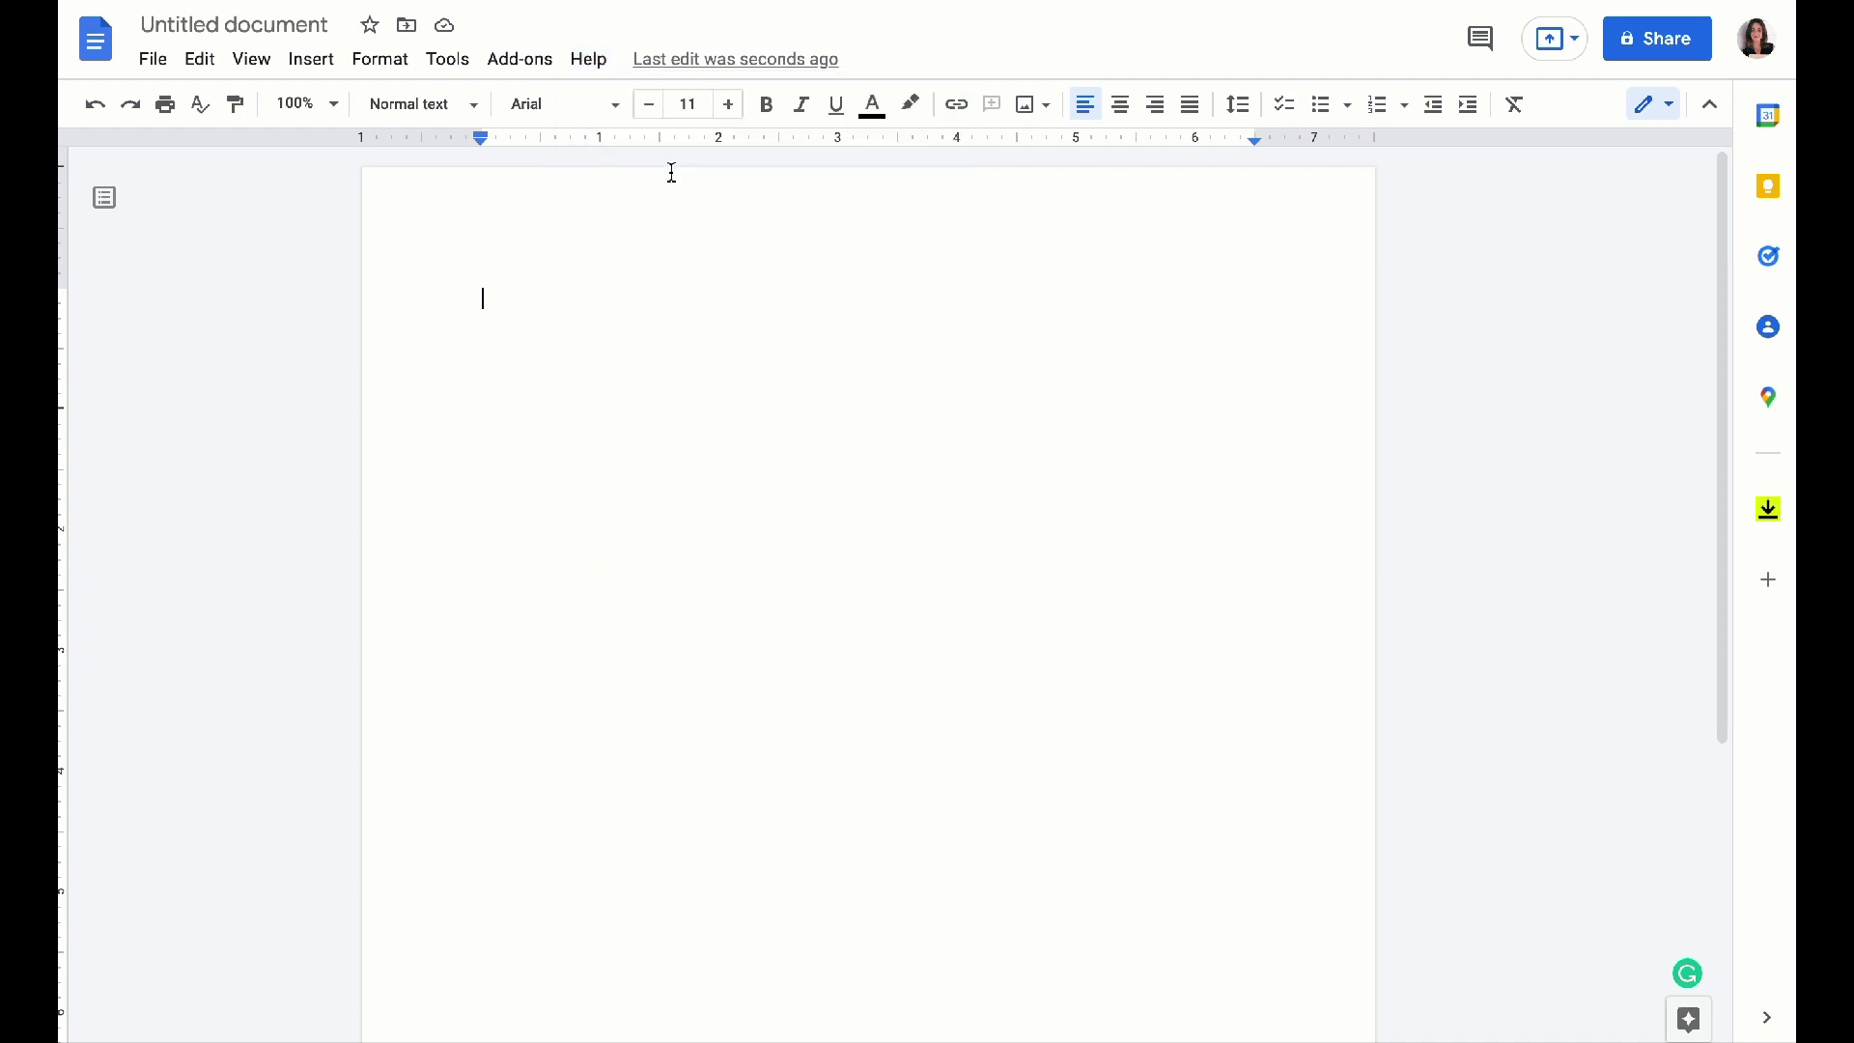
click(254, 389)
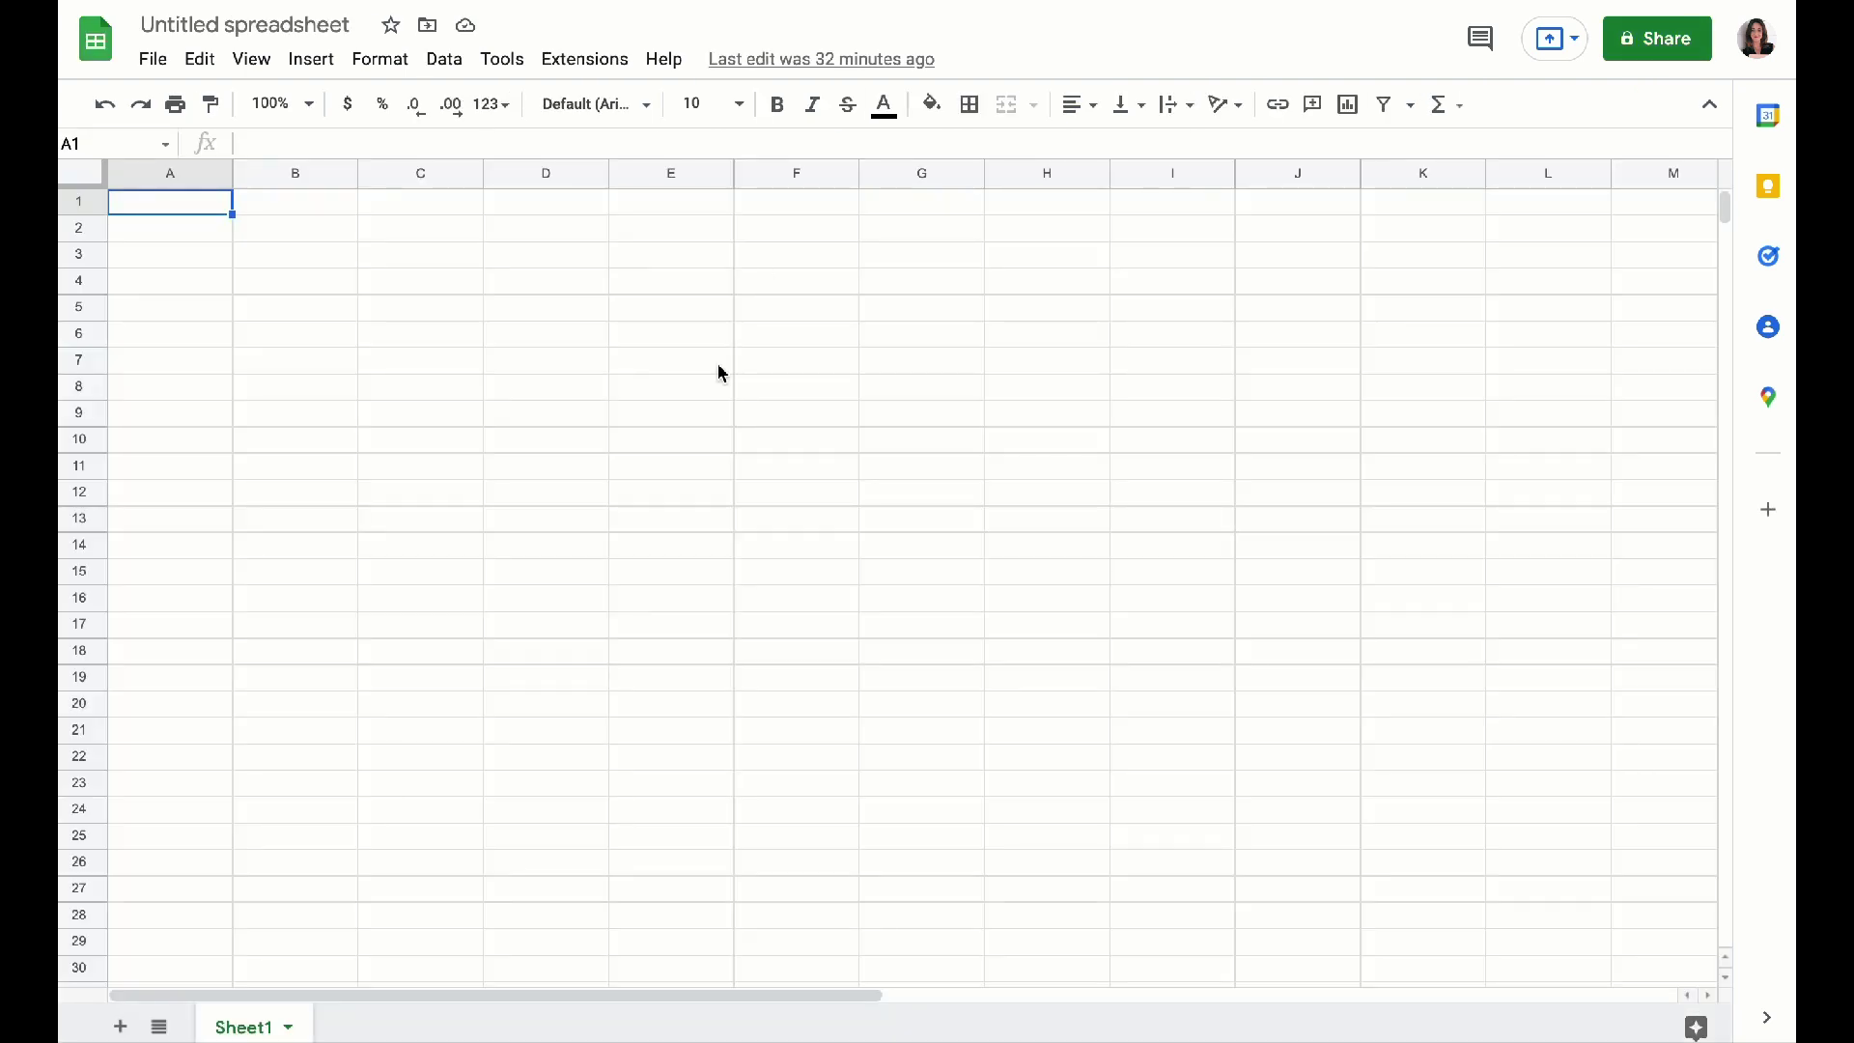
Step: Search the Sheets marketplace for 'remov' and open the EXPAND9 Remove Duplicates page
click(578, 64)
mouse_move(649, 116)
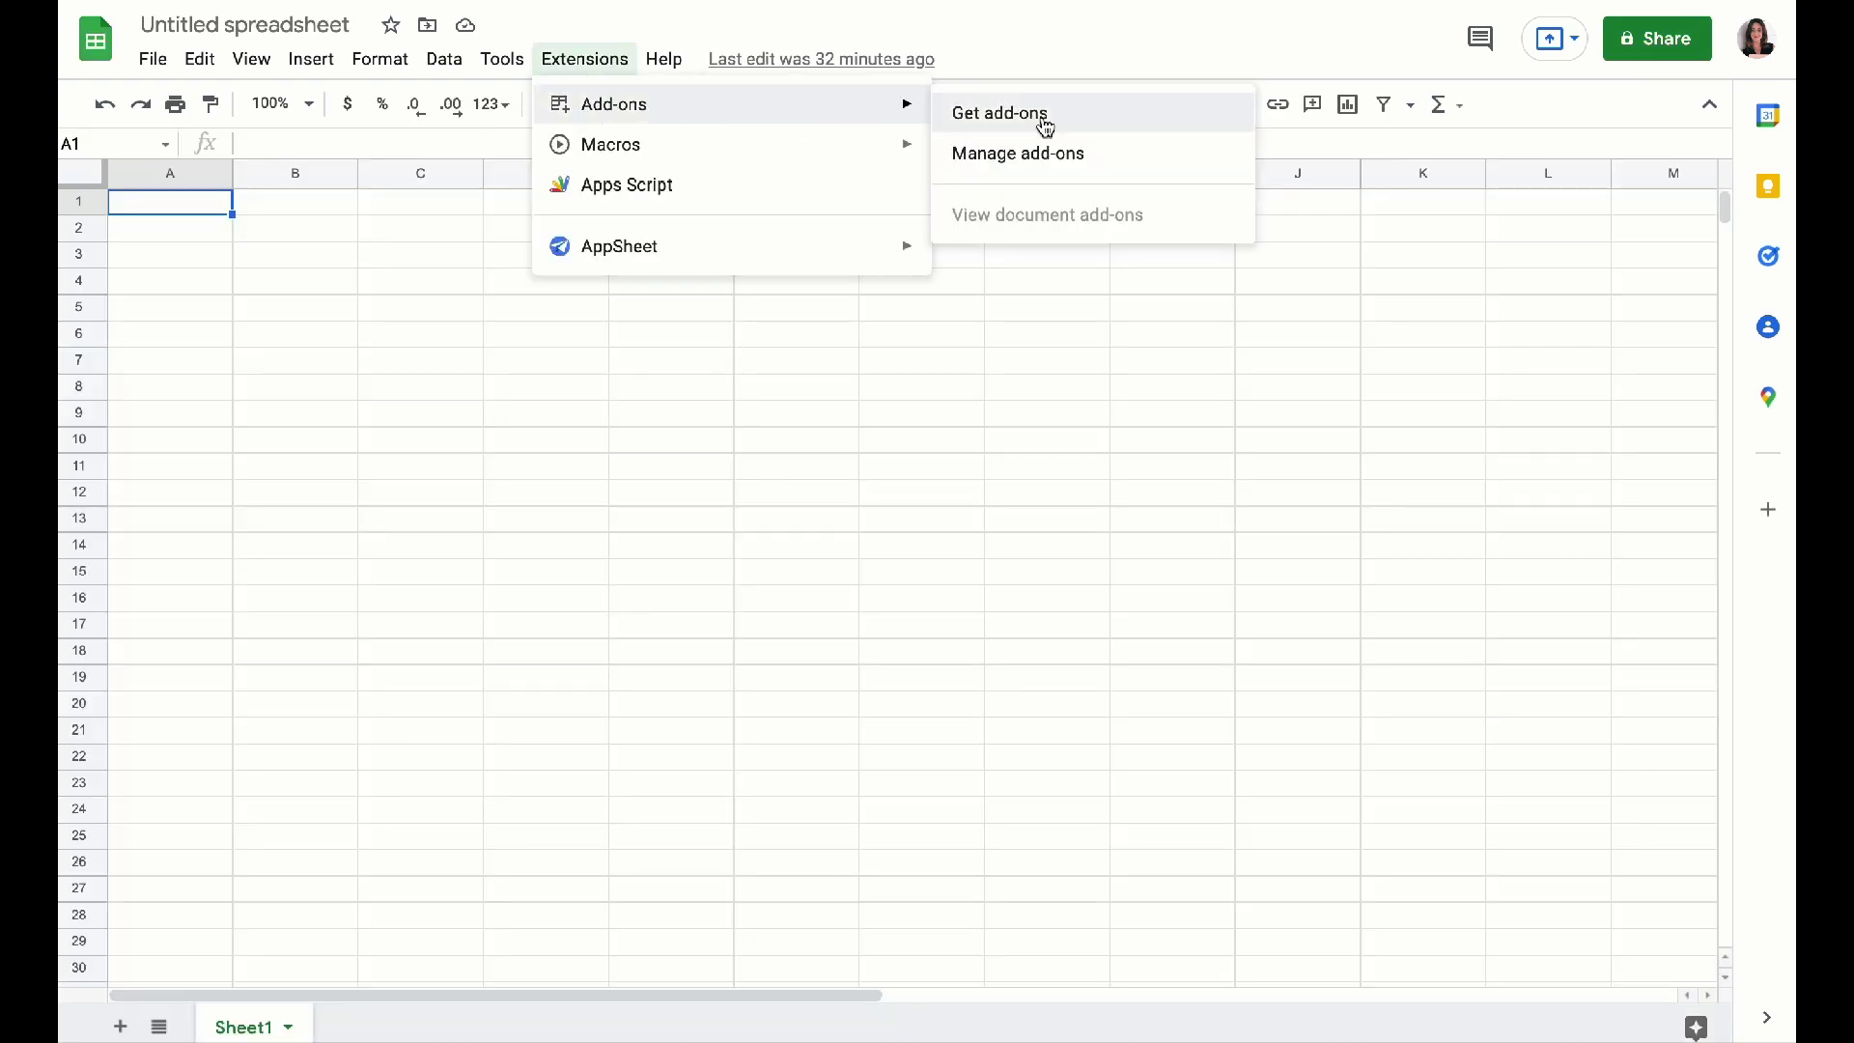
click(1045, 127)
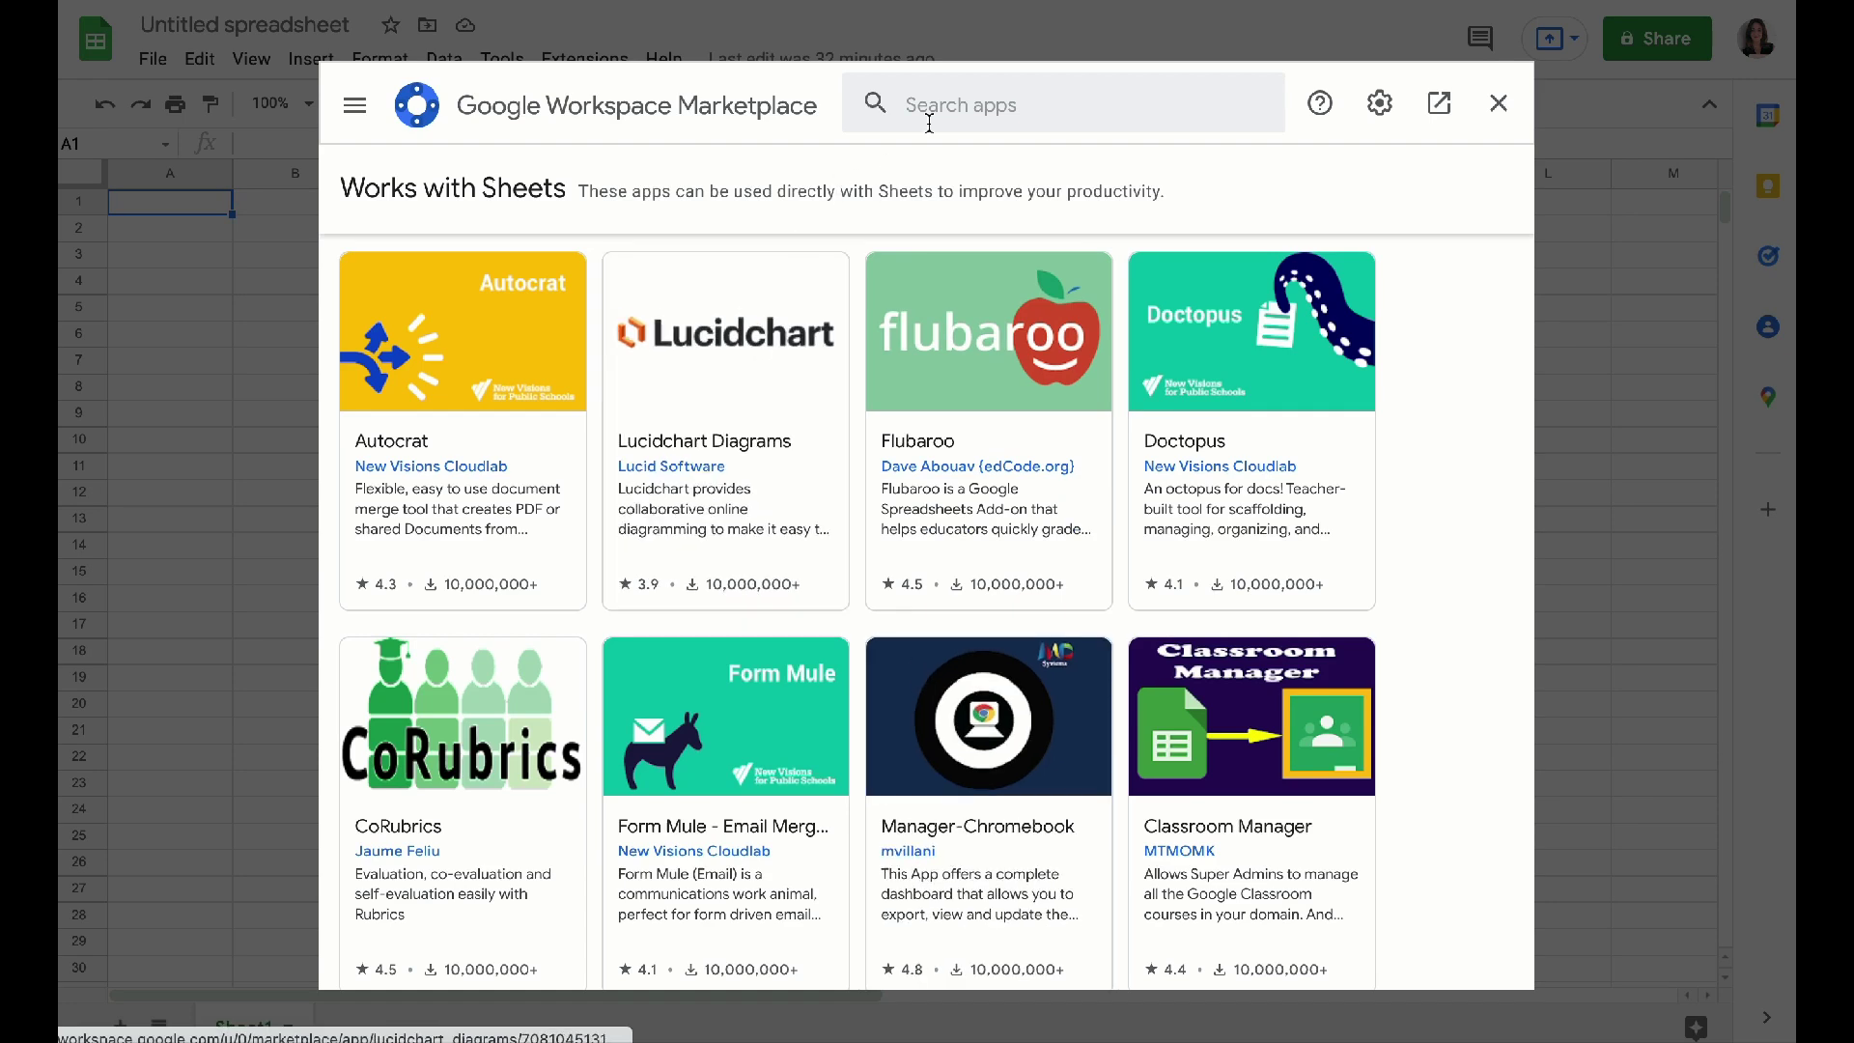
click(962, 102)
text(remov)
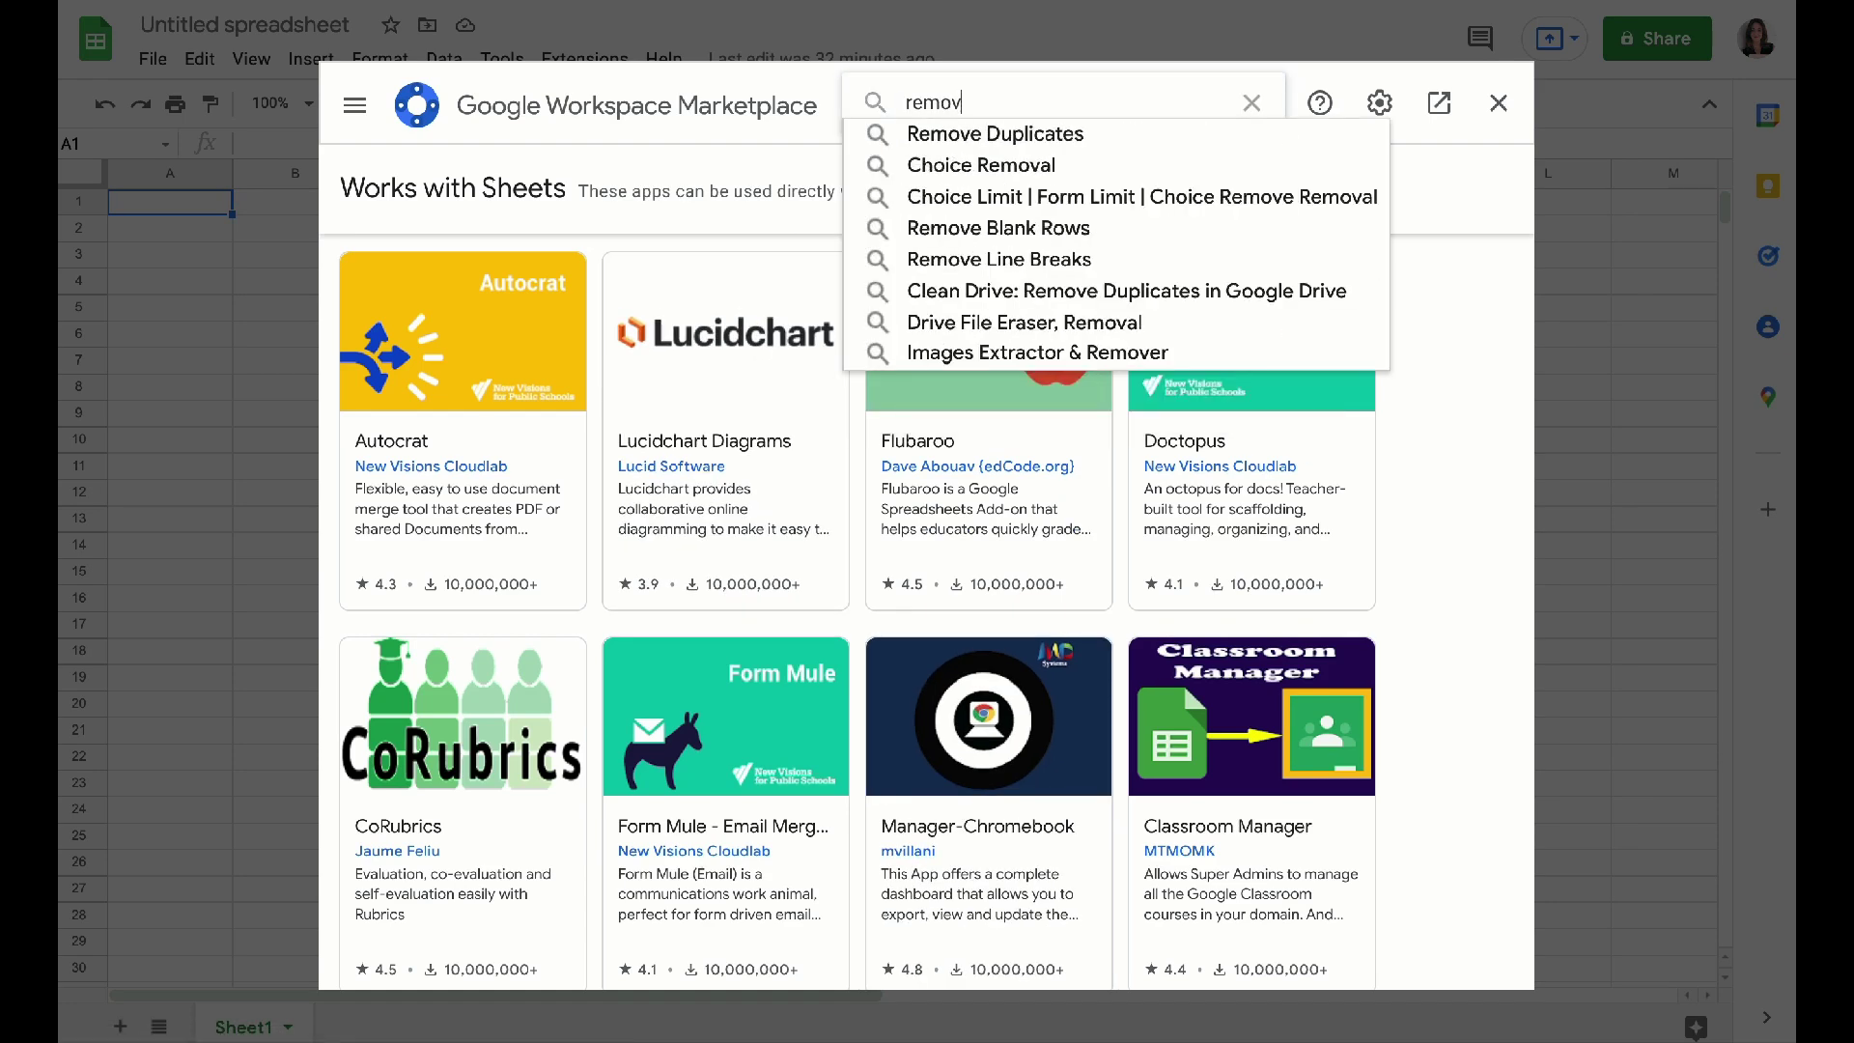
click(1045, 139)
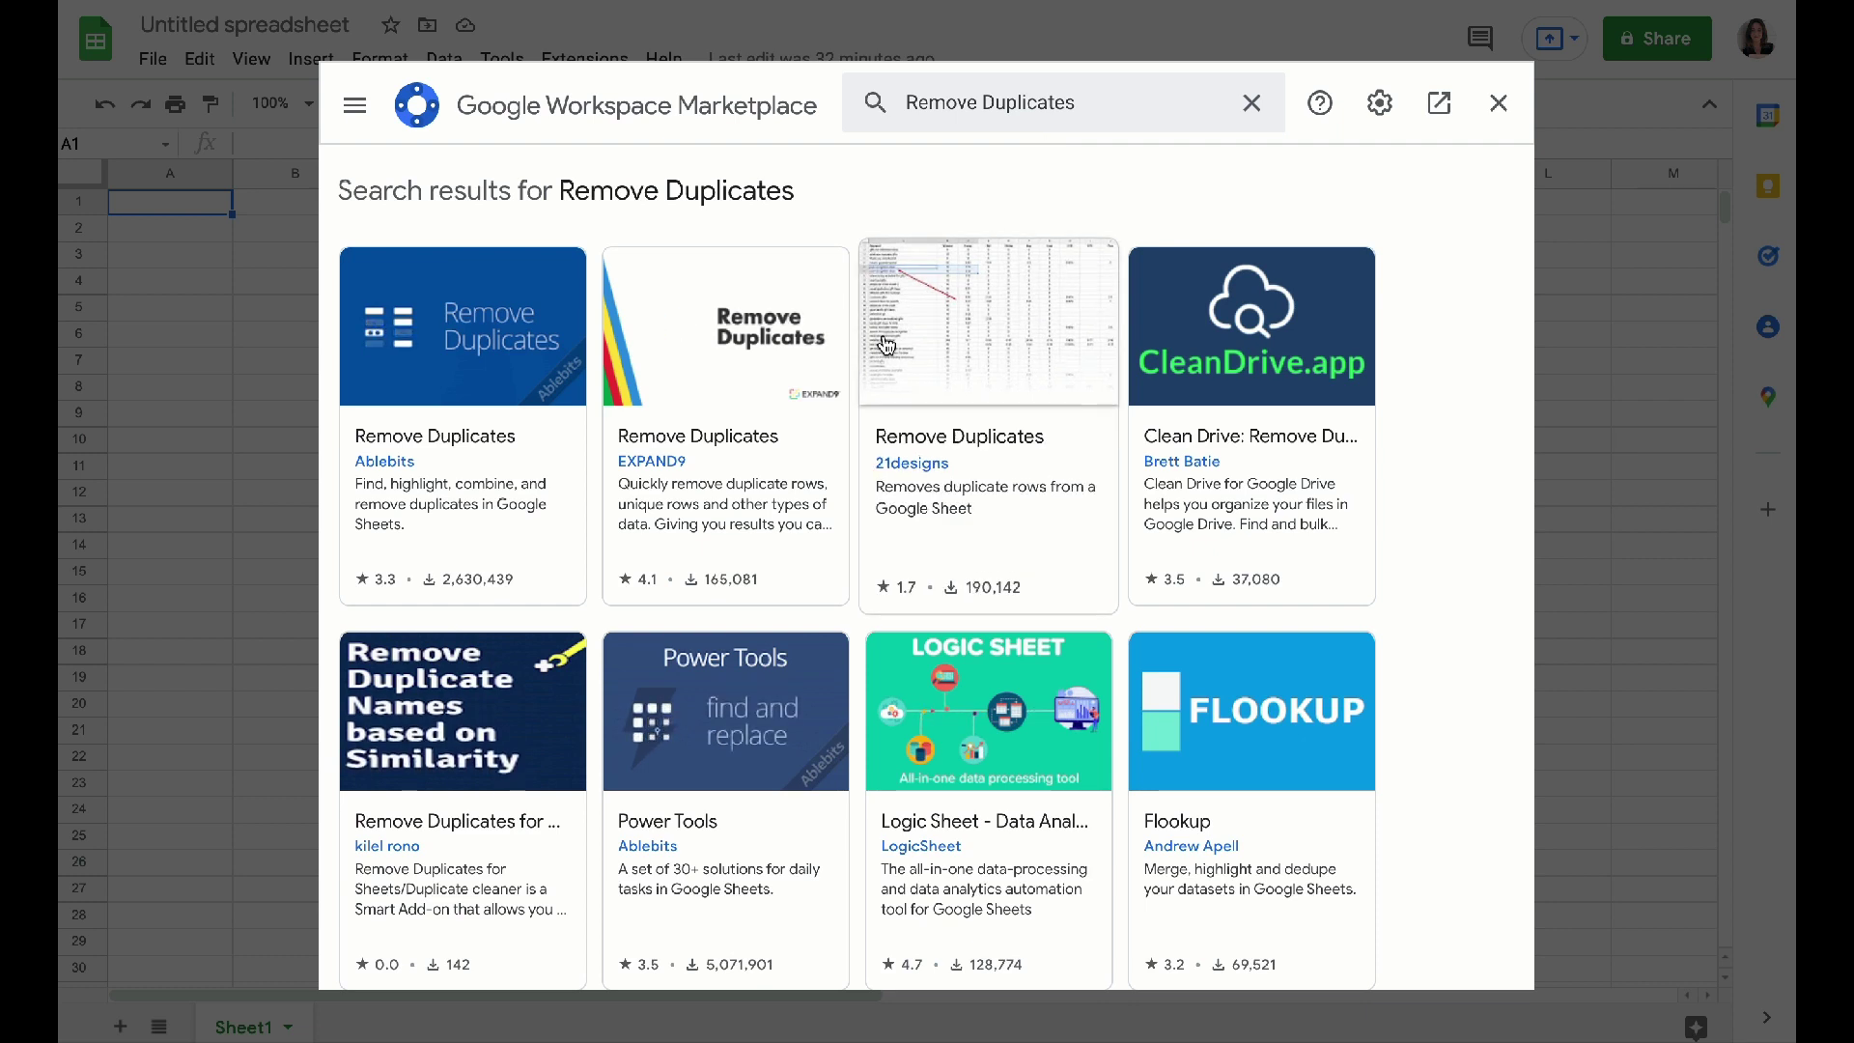
click(742, 404)
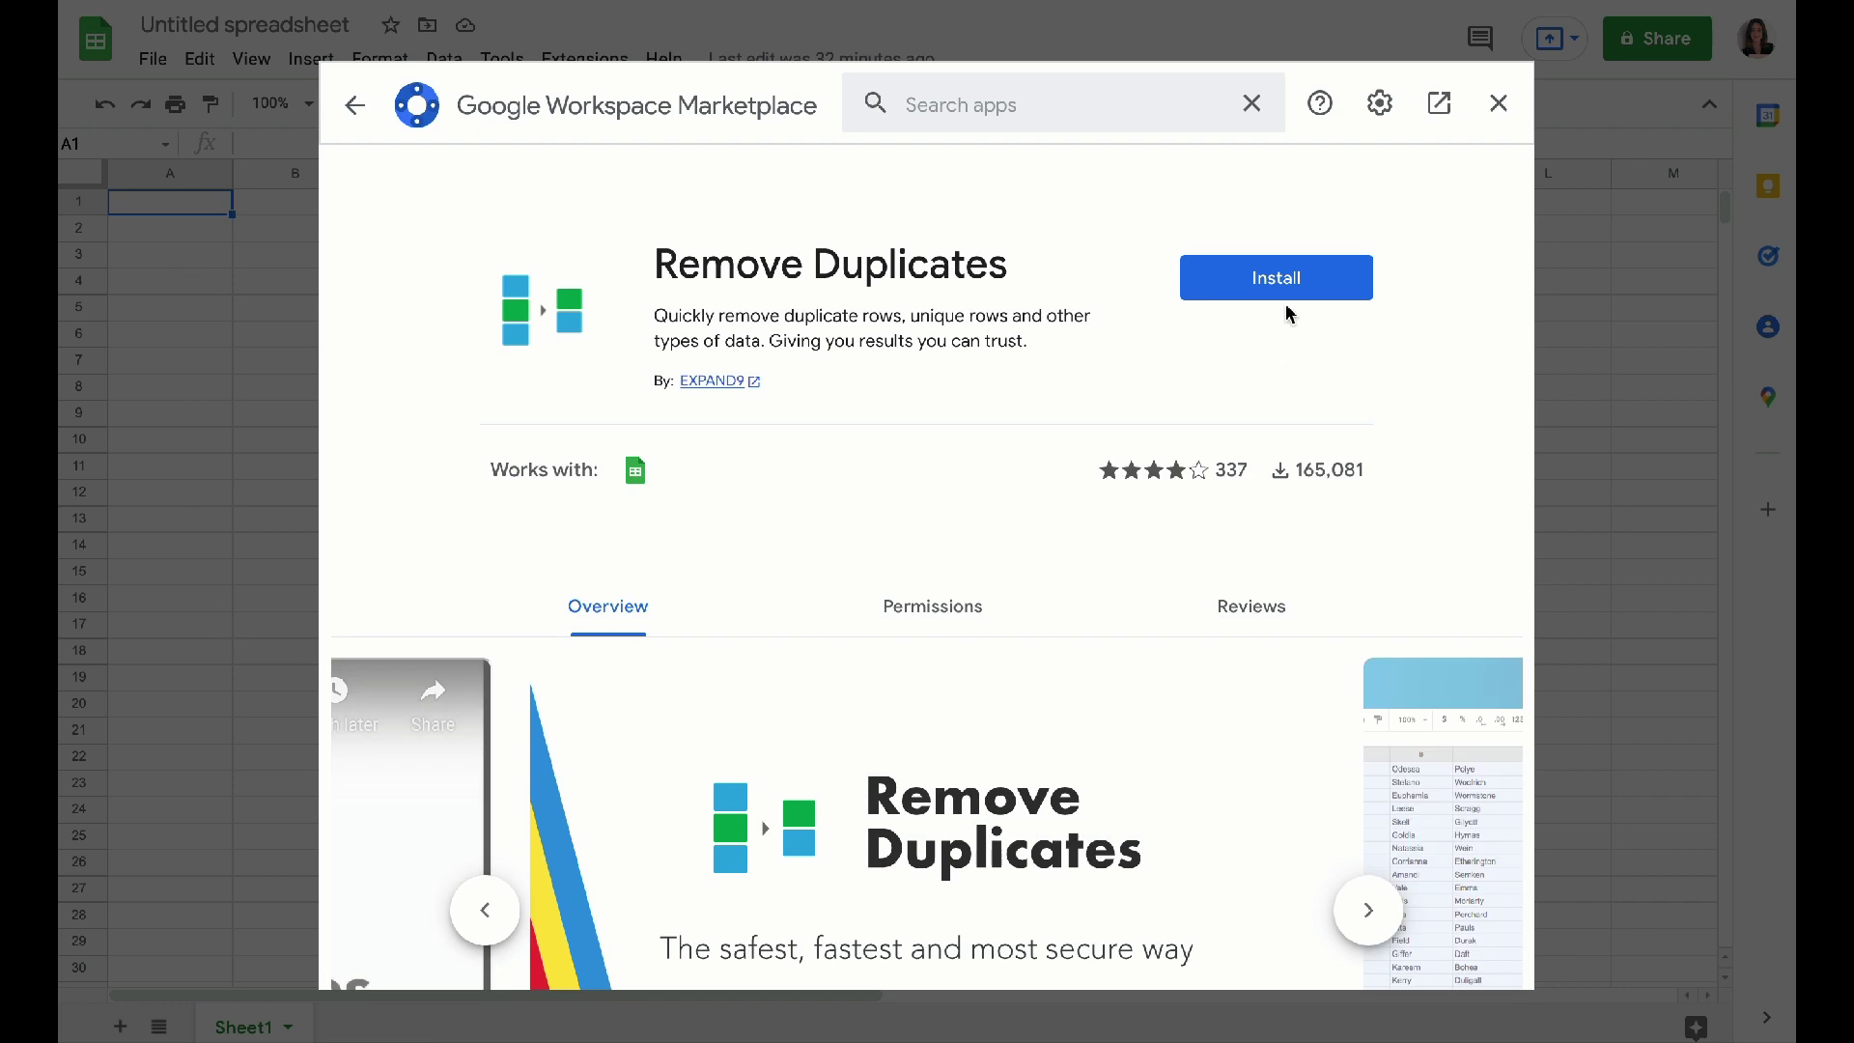
Step: Install Remove Duplicates with account authorization, then close the marketplace
click(1284, 289)
click(1083, 670)
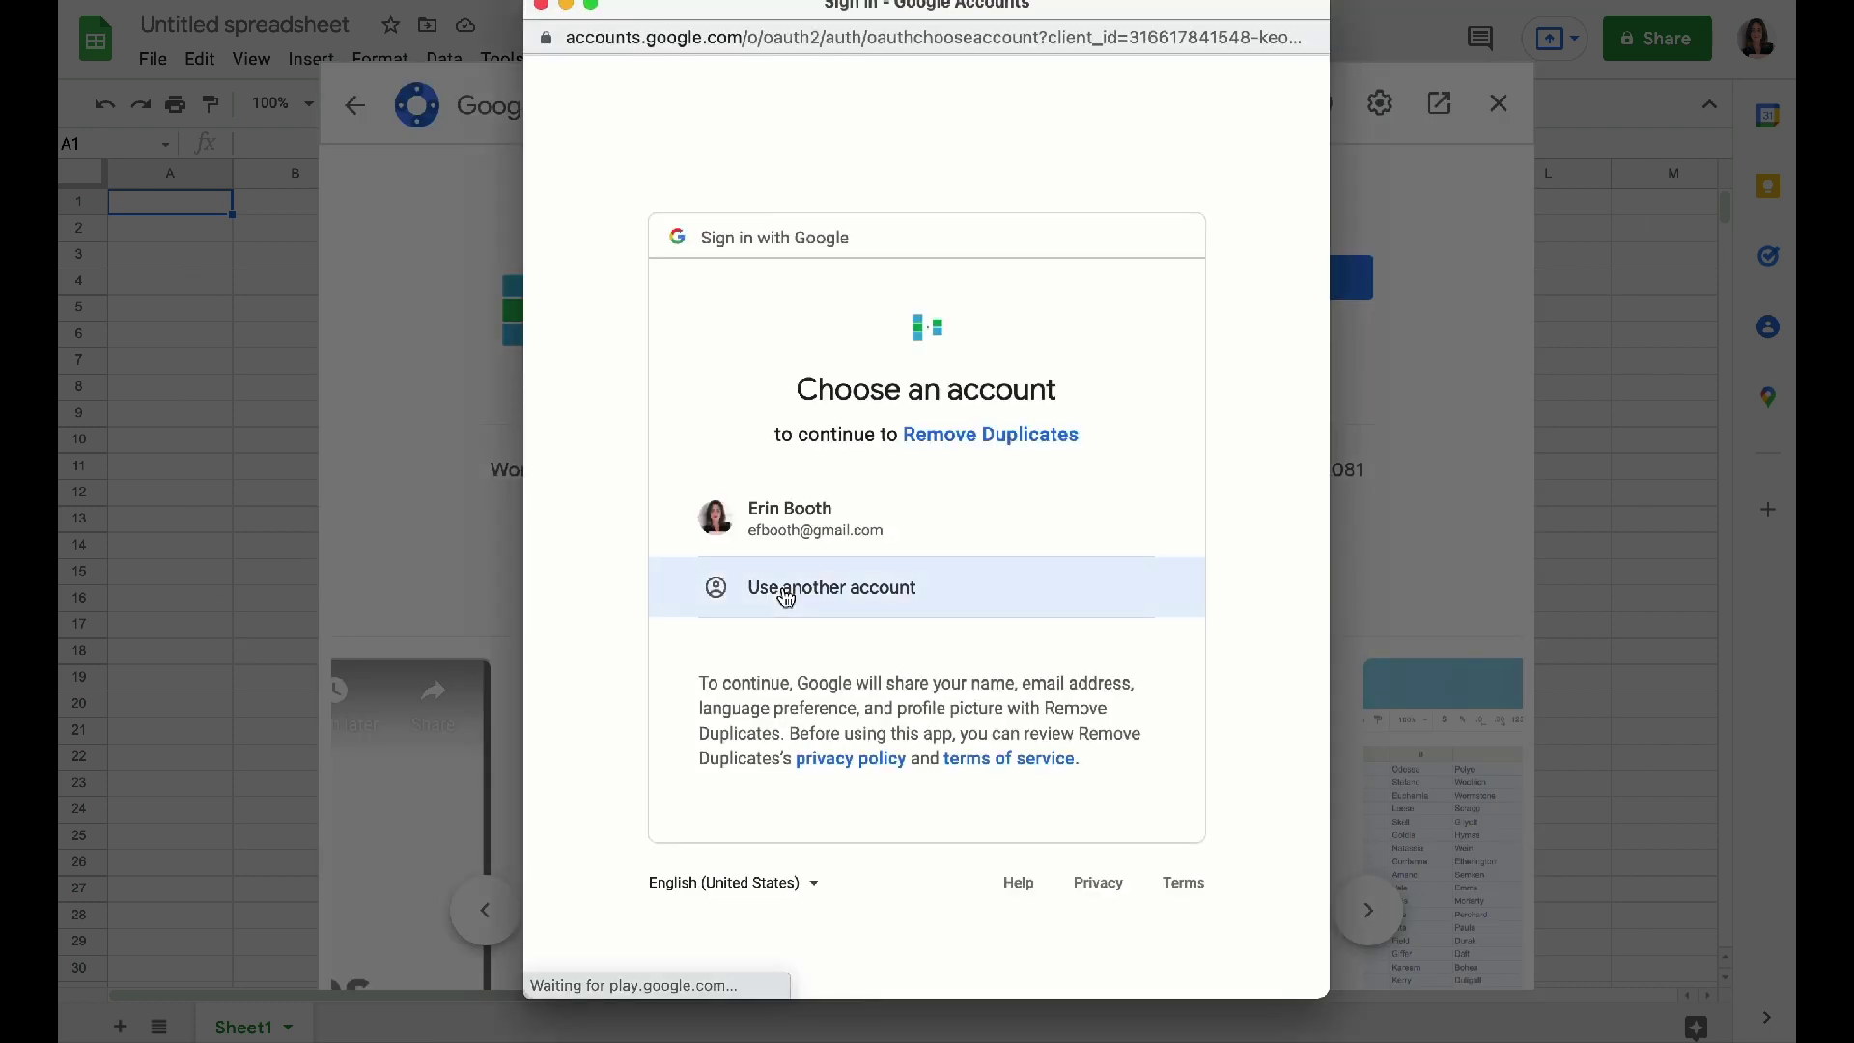
click(867, 548)
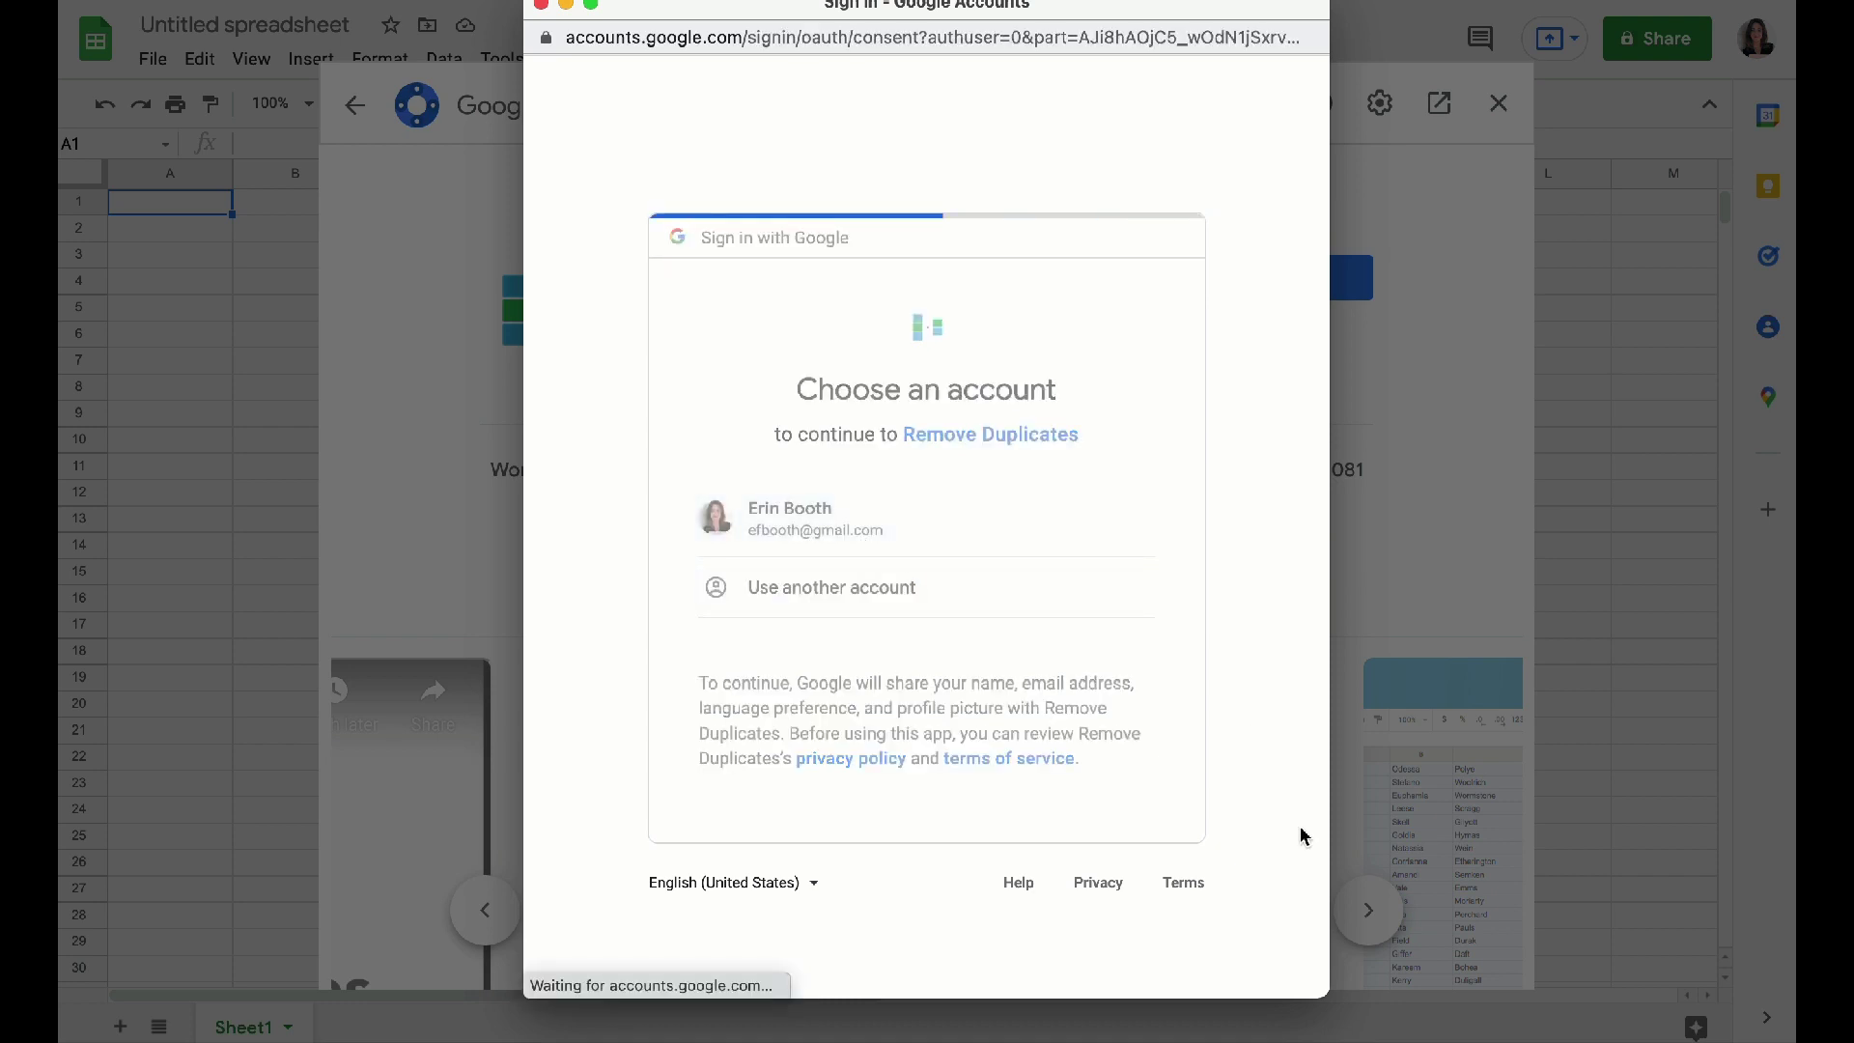
scroll(953, 744, down, 5)
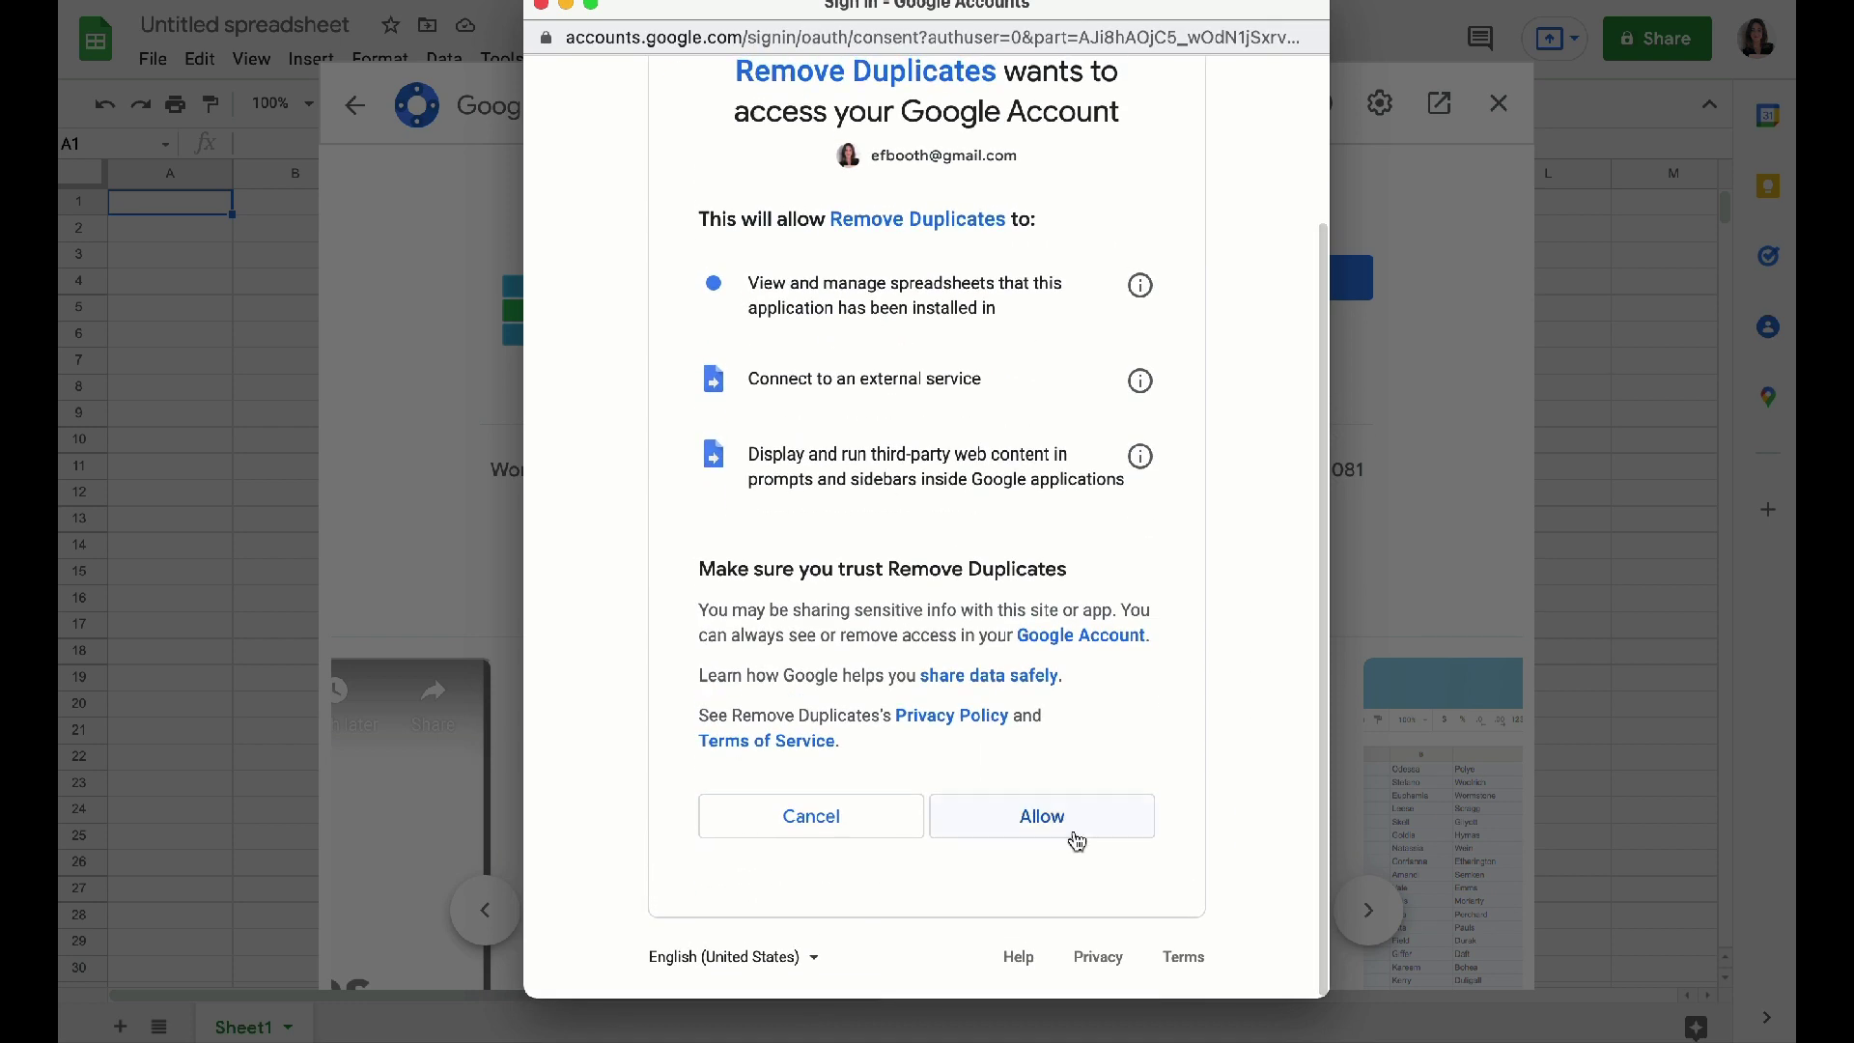
click(1058, 828)
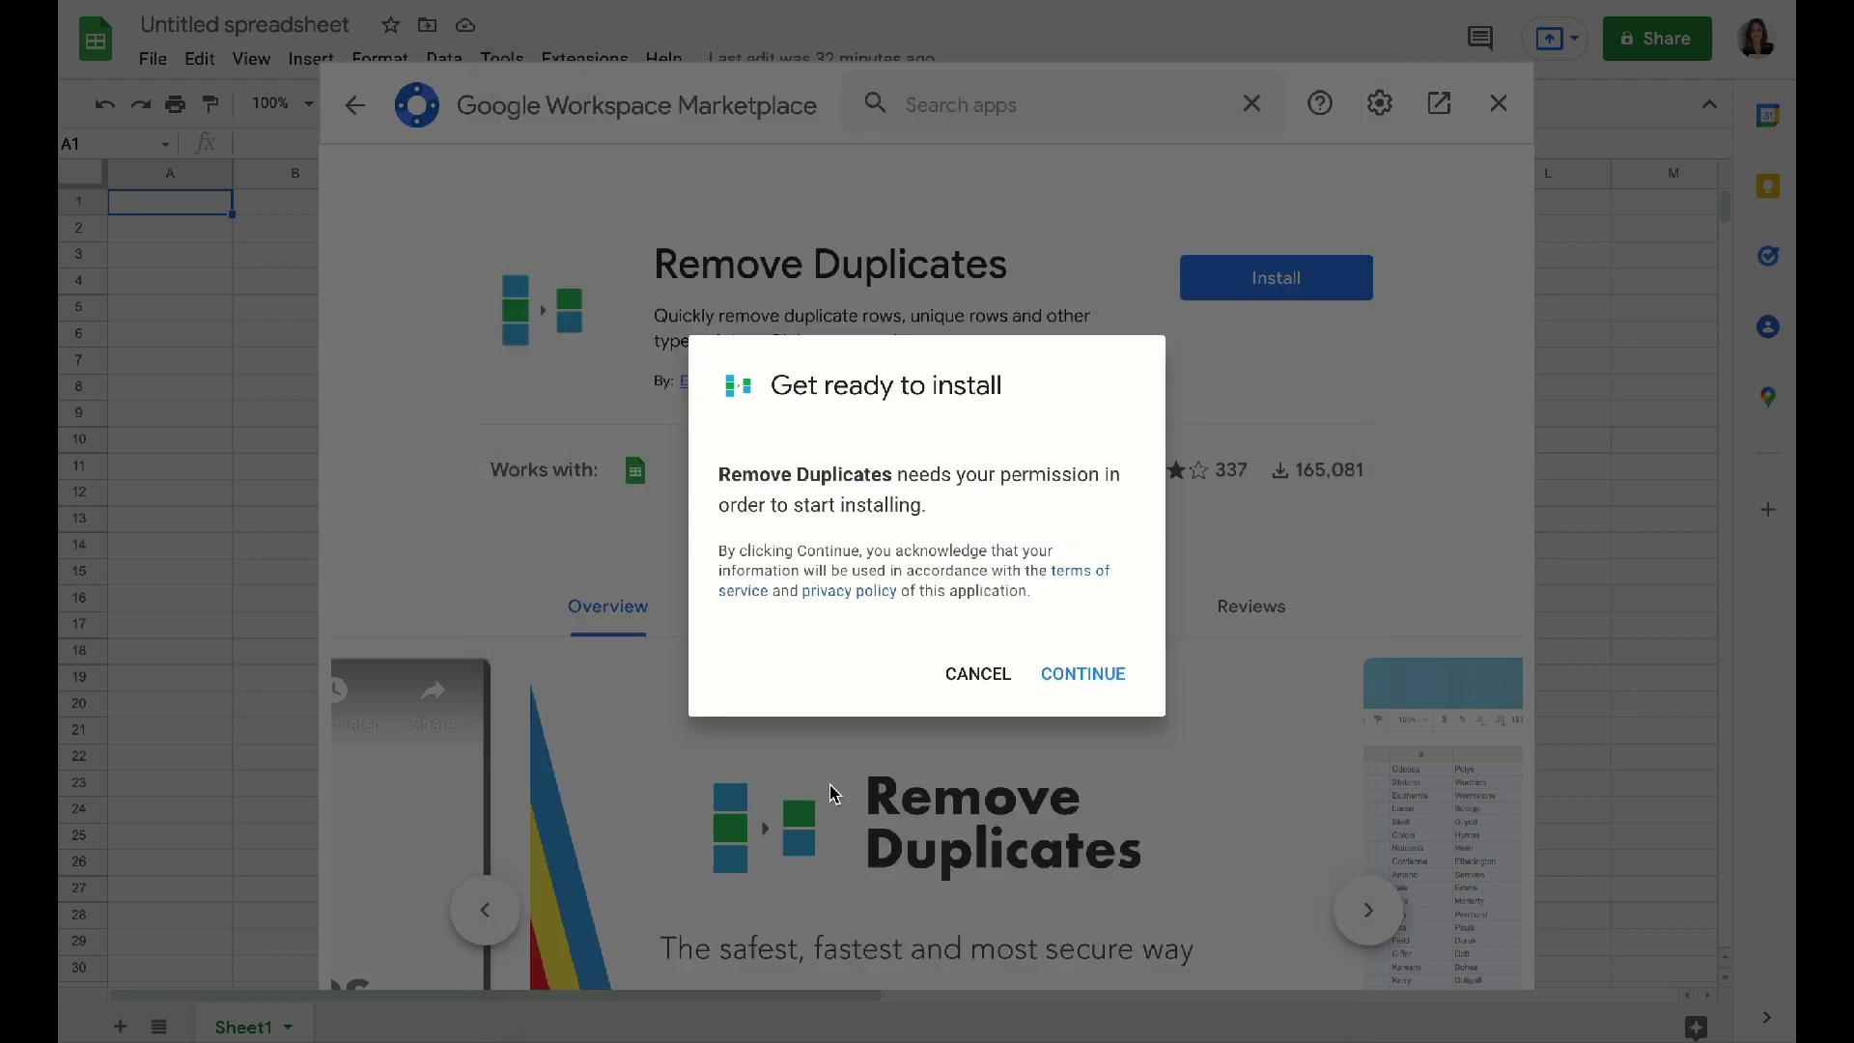
click(1089, 673)
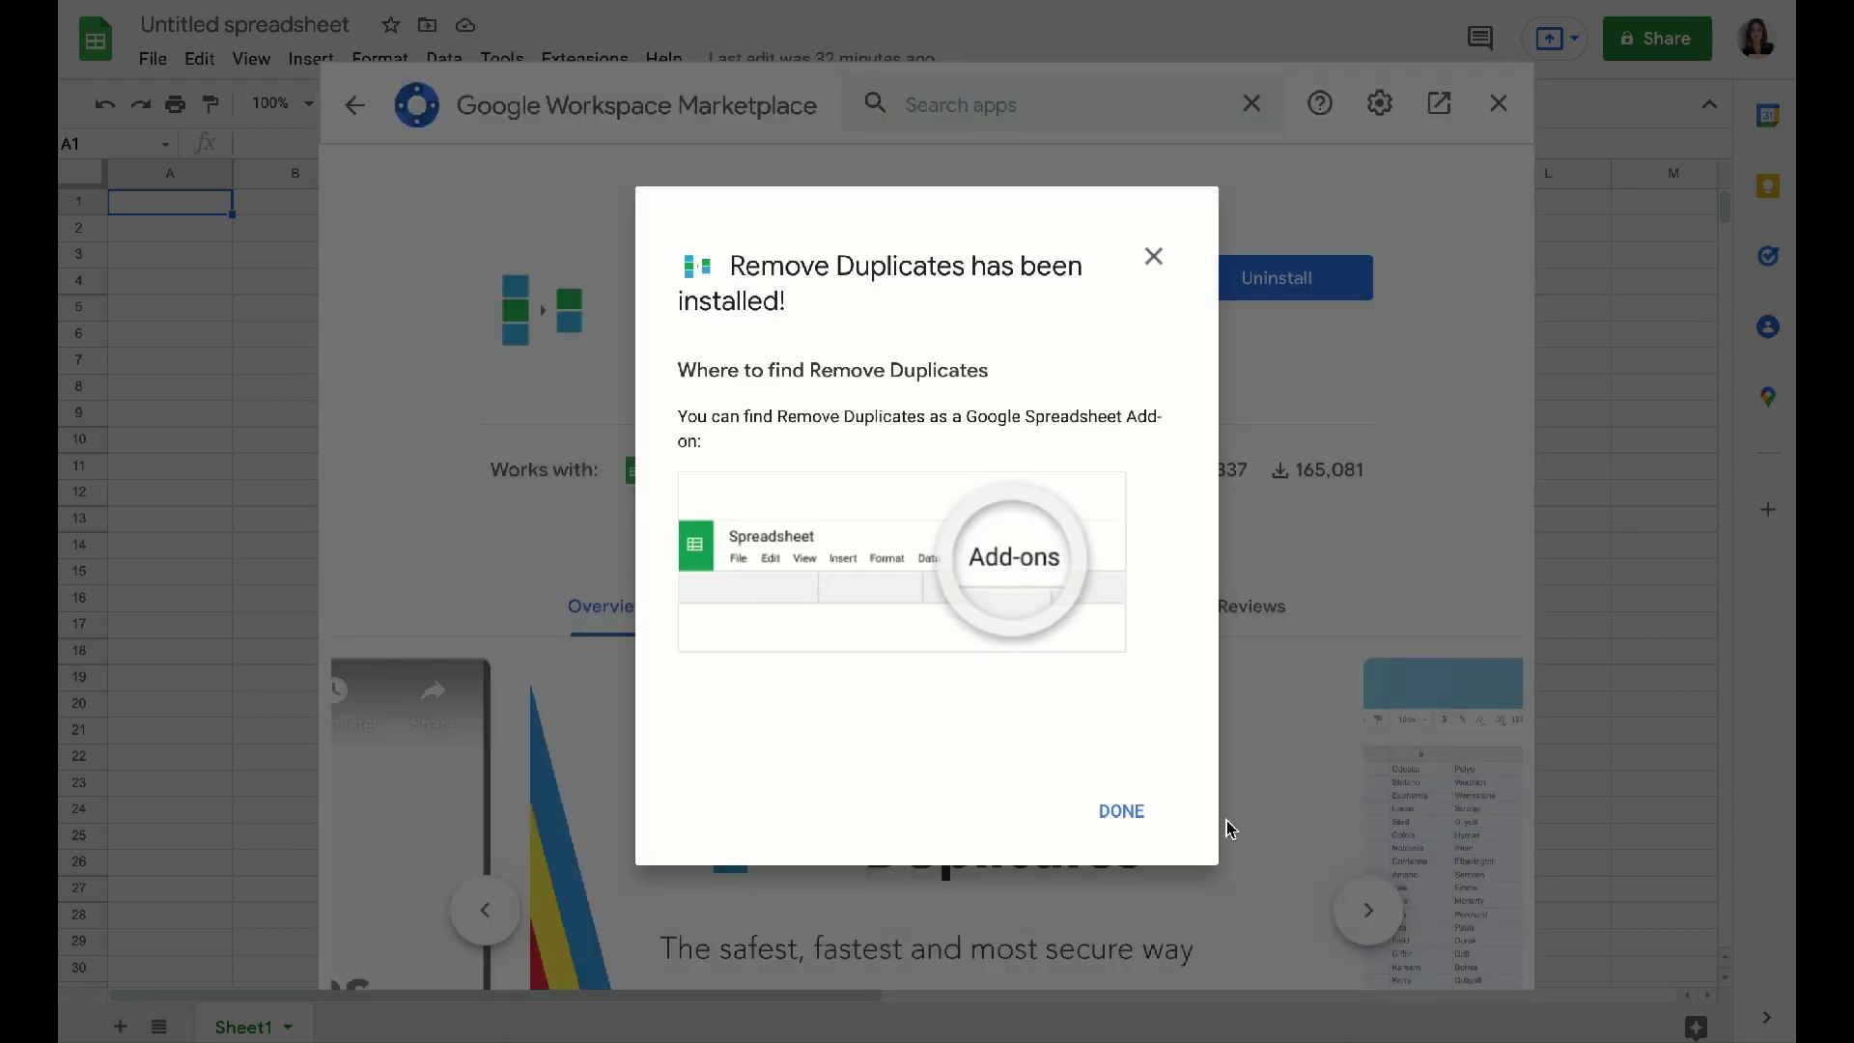
click(1123, 811)
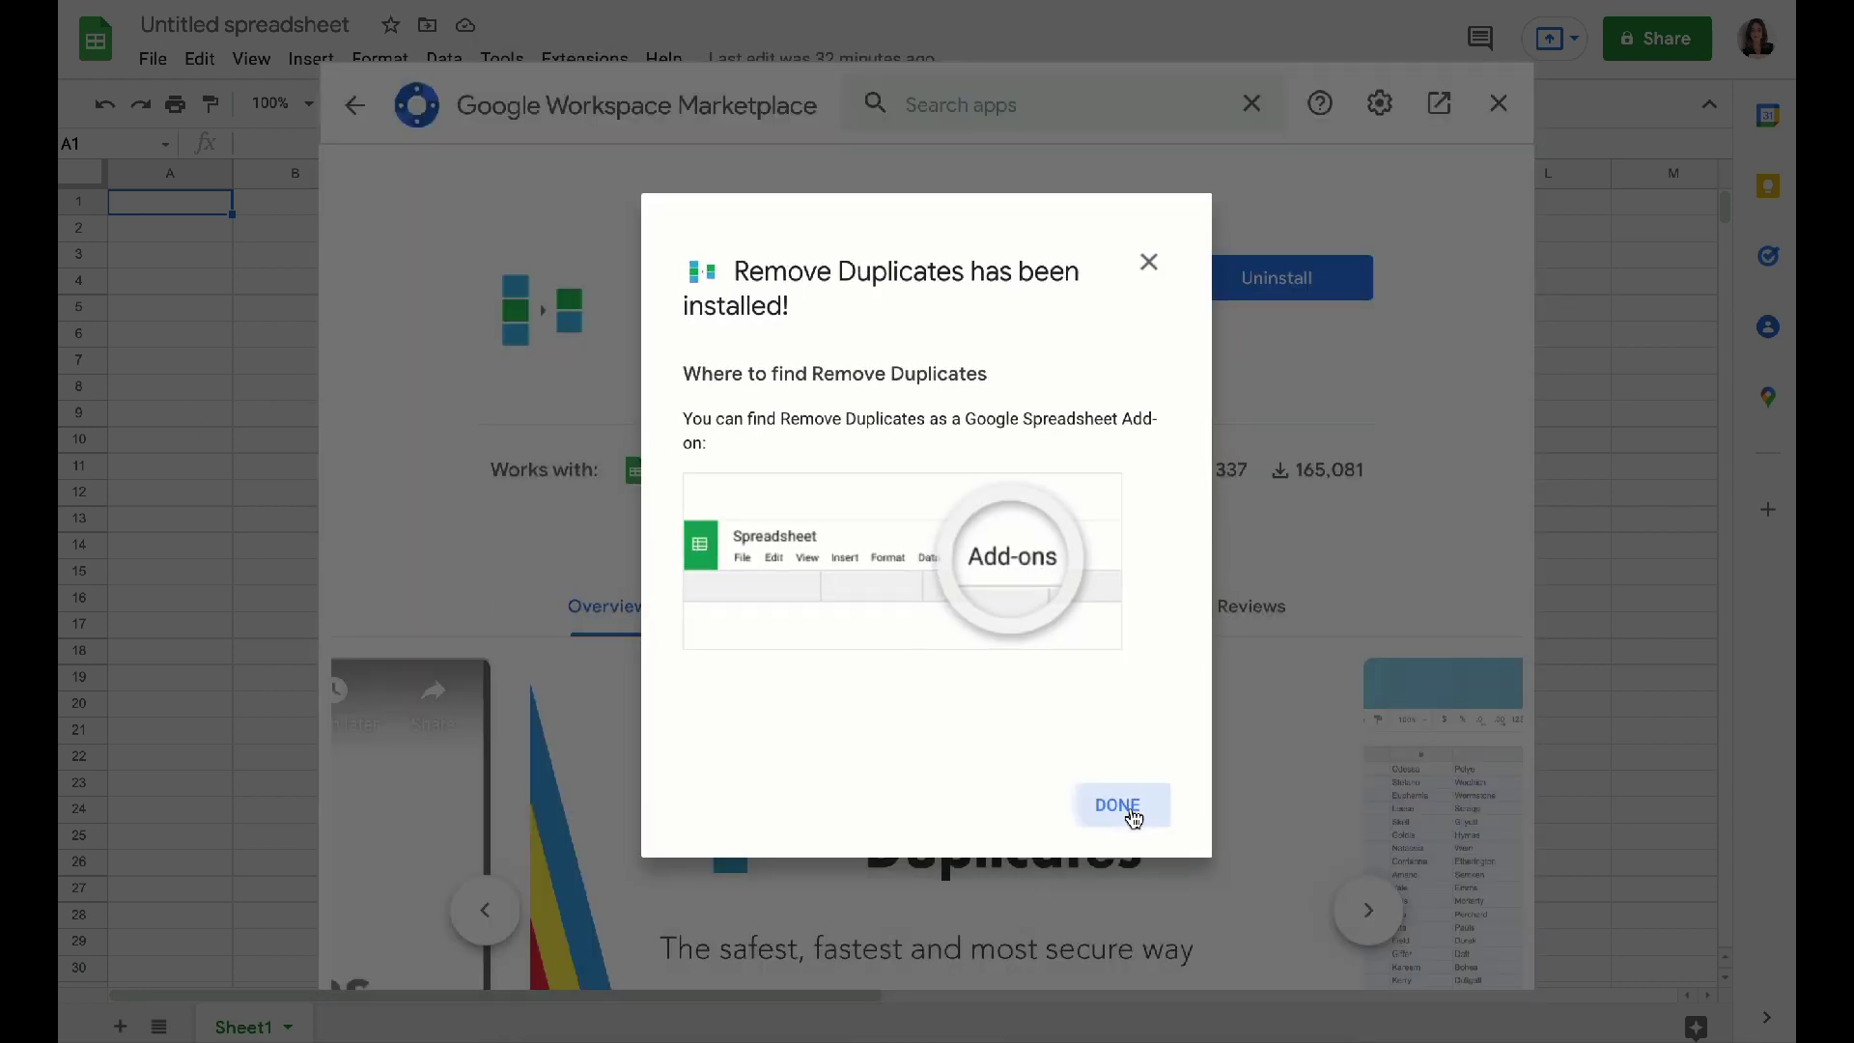
click(1499, 103)
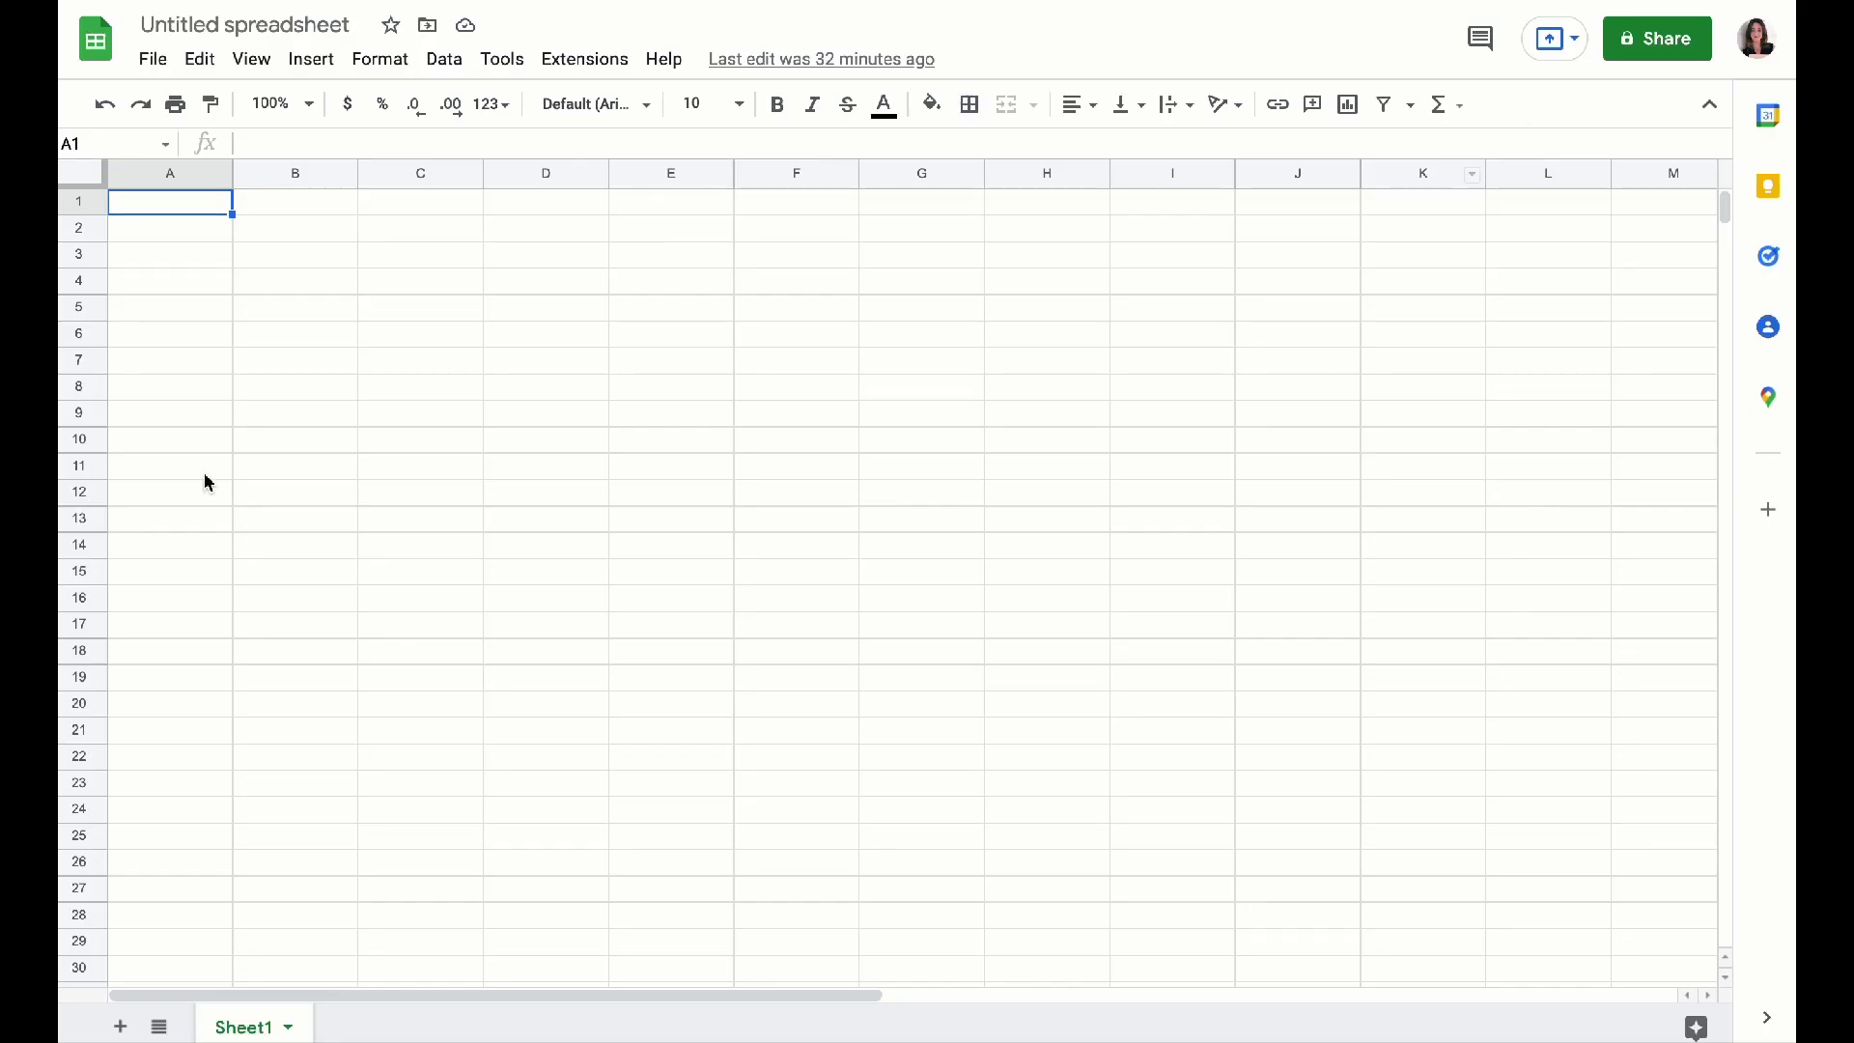
Step: Select cell A5 and launch Remove Duplicates from the Extensions menu
scroll(193, 435, down, 2)
click(165, 249)
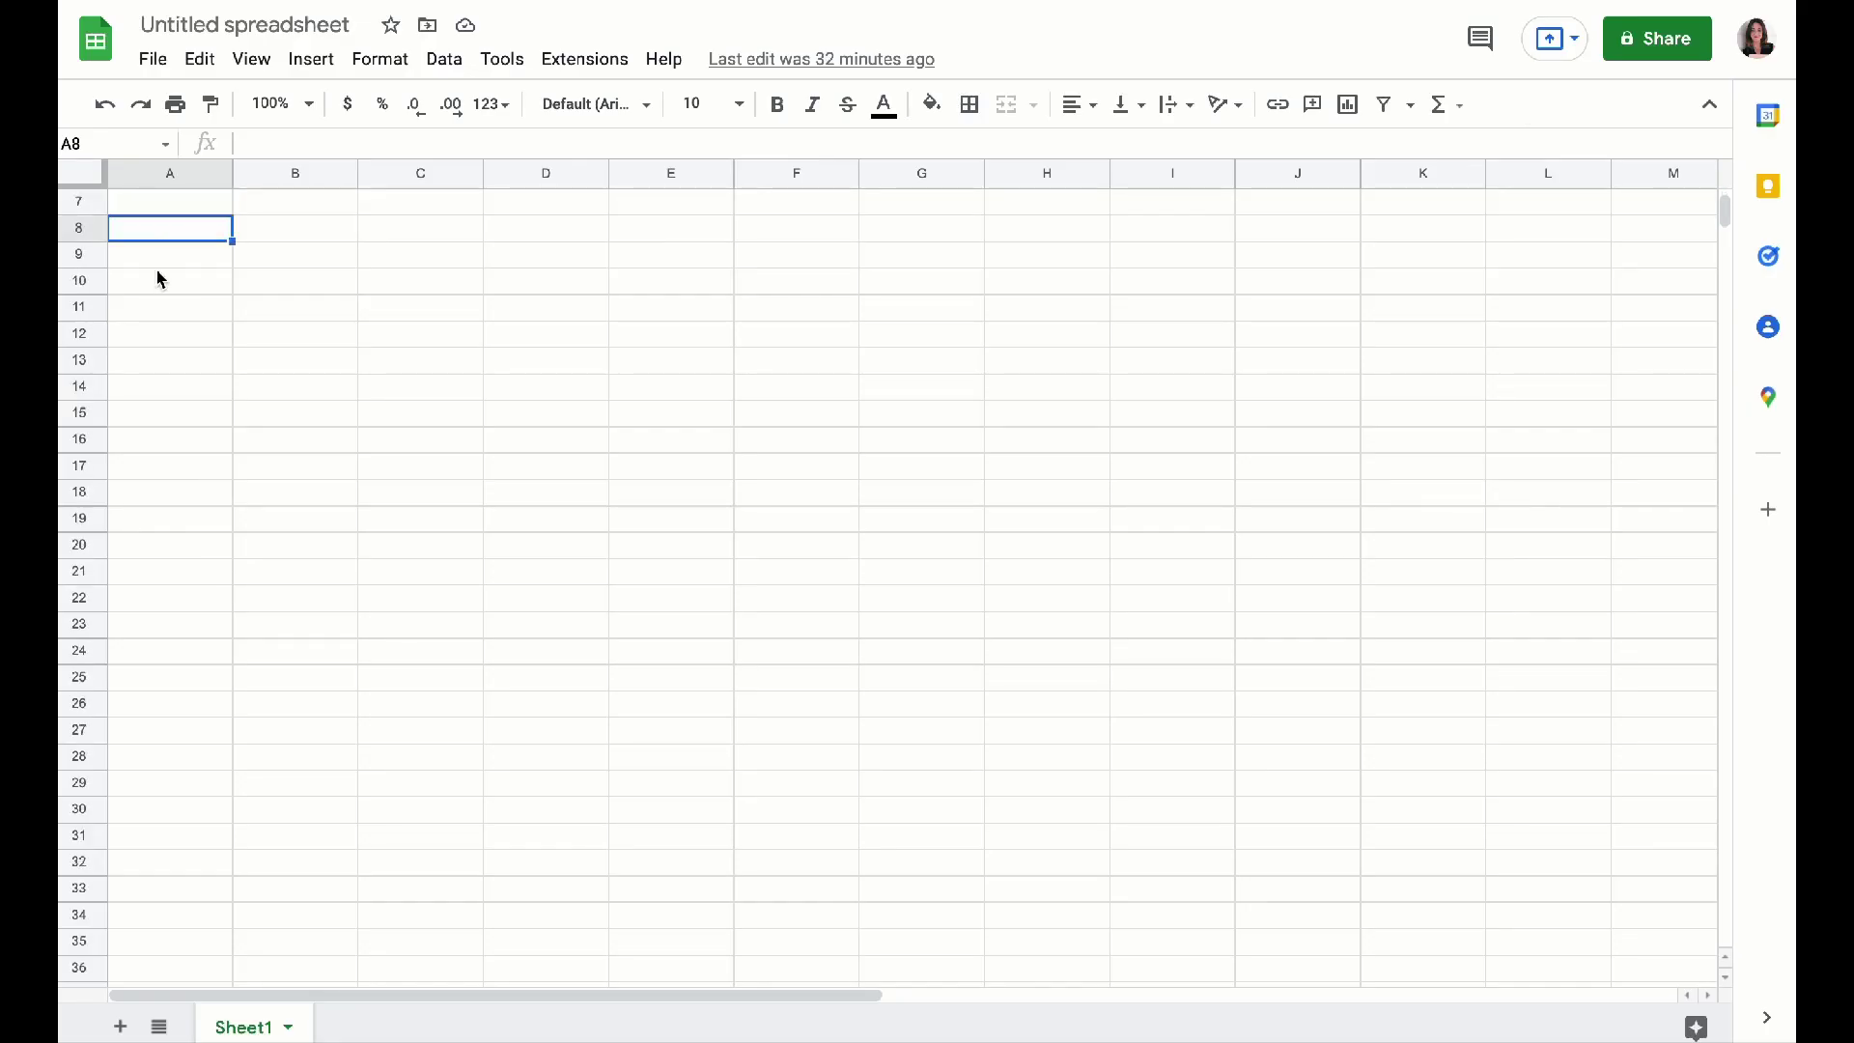
scroll(144, 579, down, 7)
scroll(236, 731, up, 9)
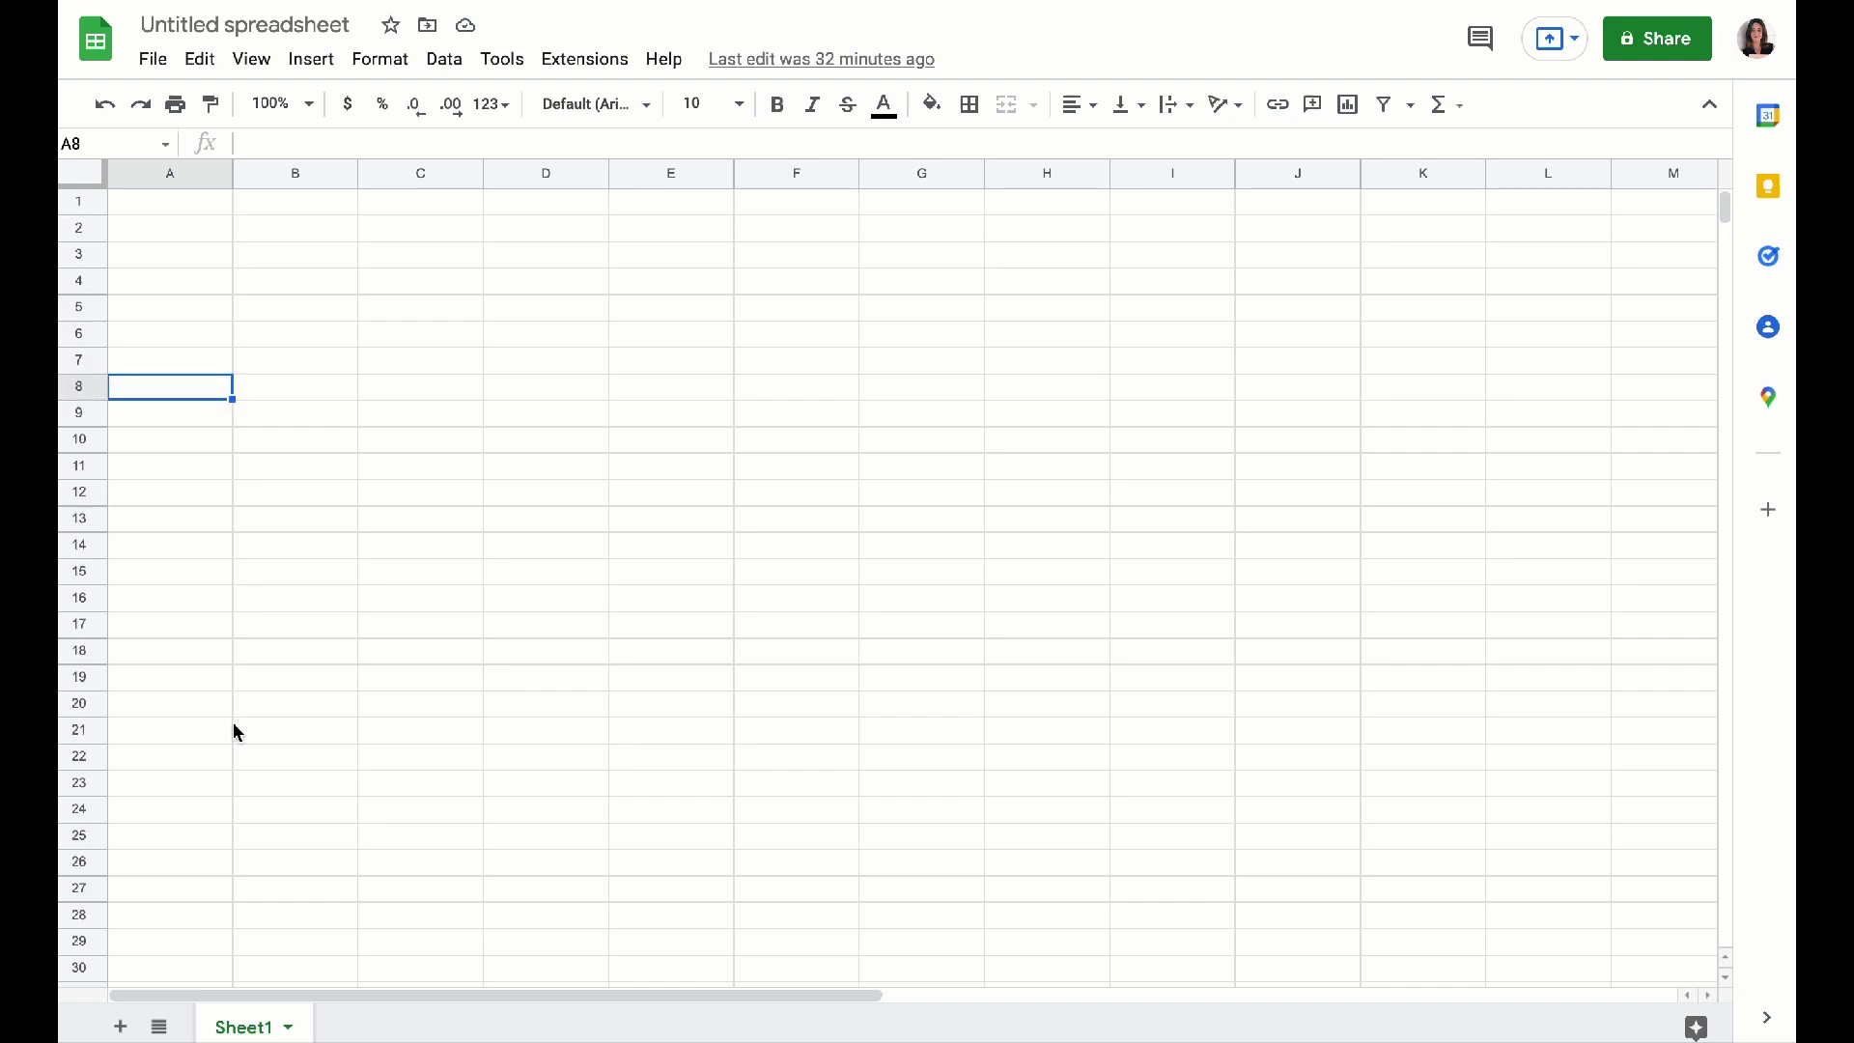
click(82, 863)
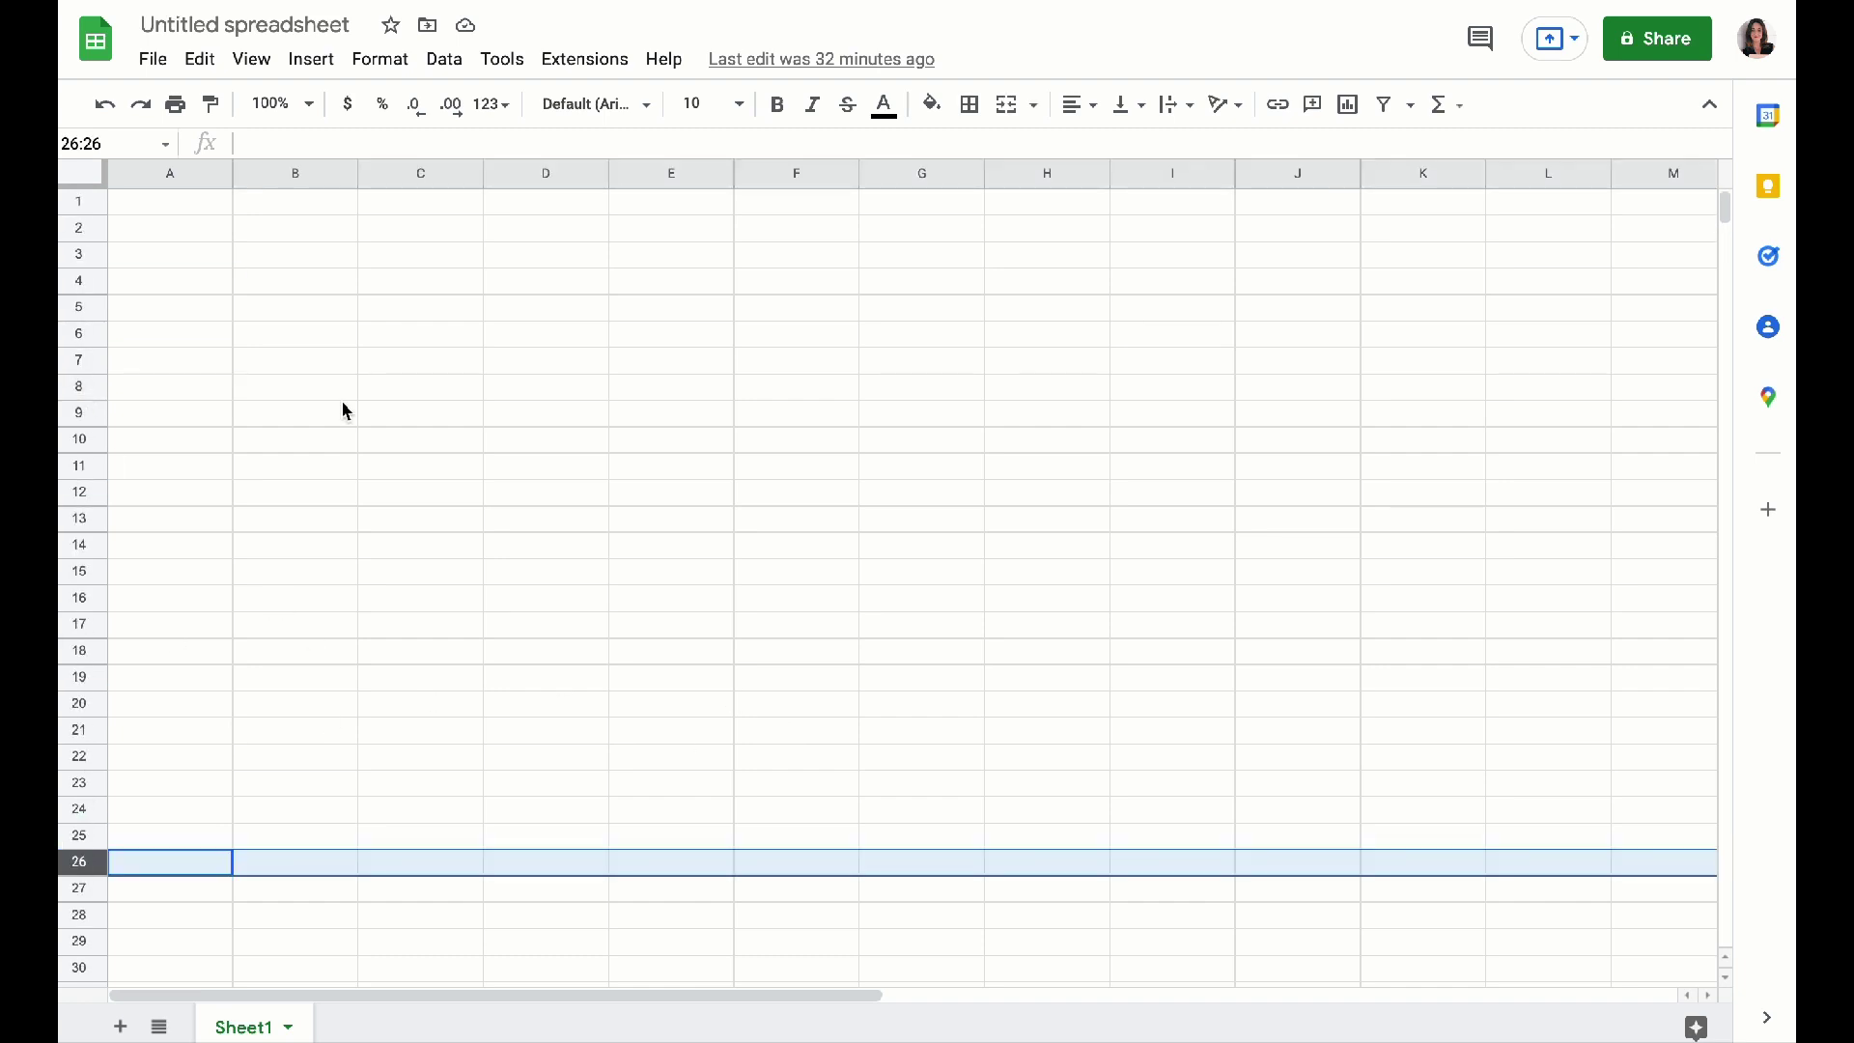
click(190, 307)
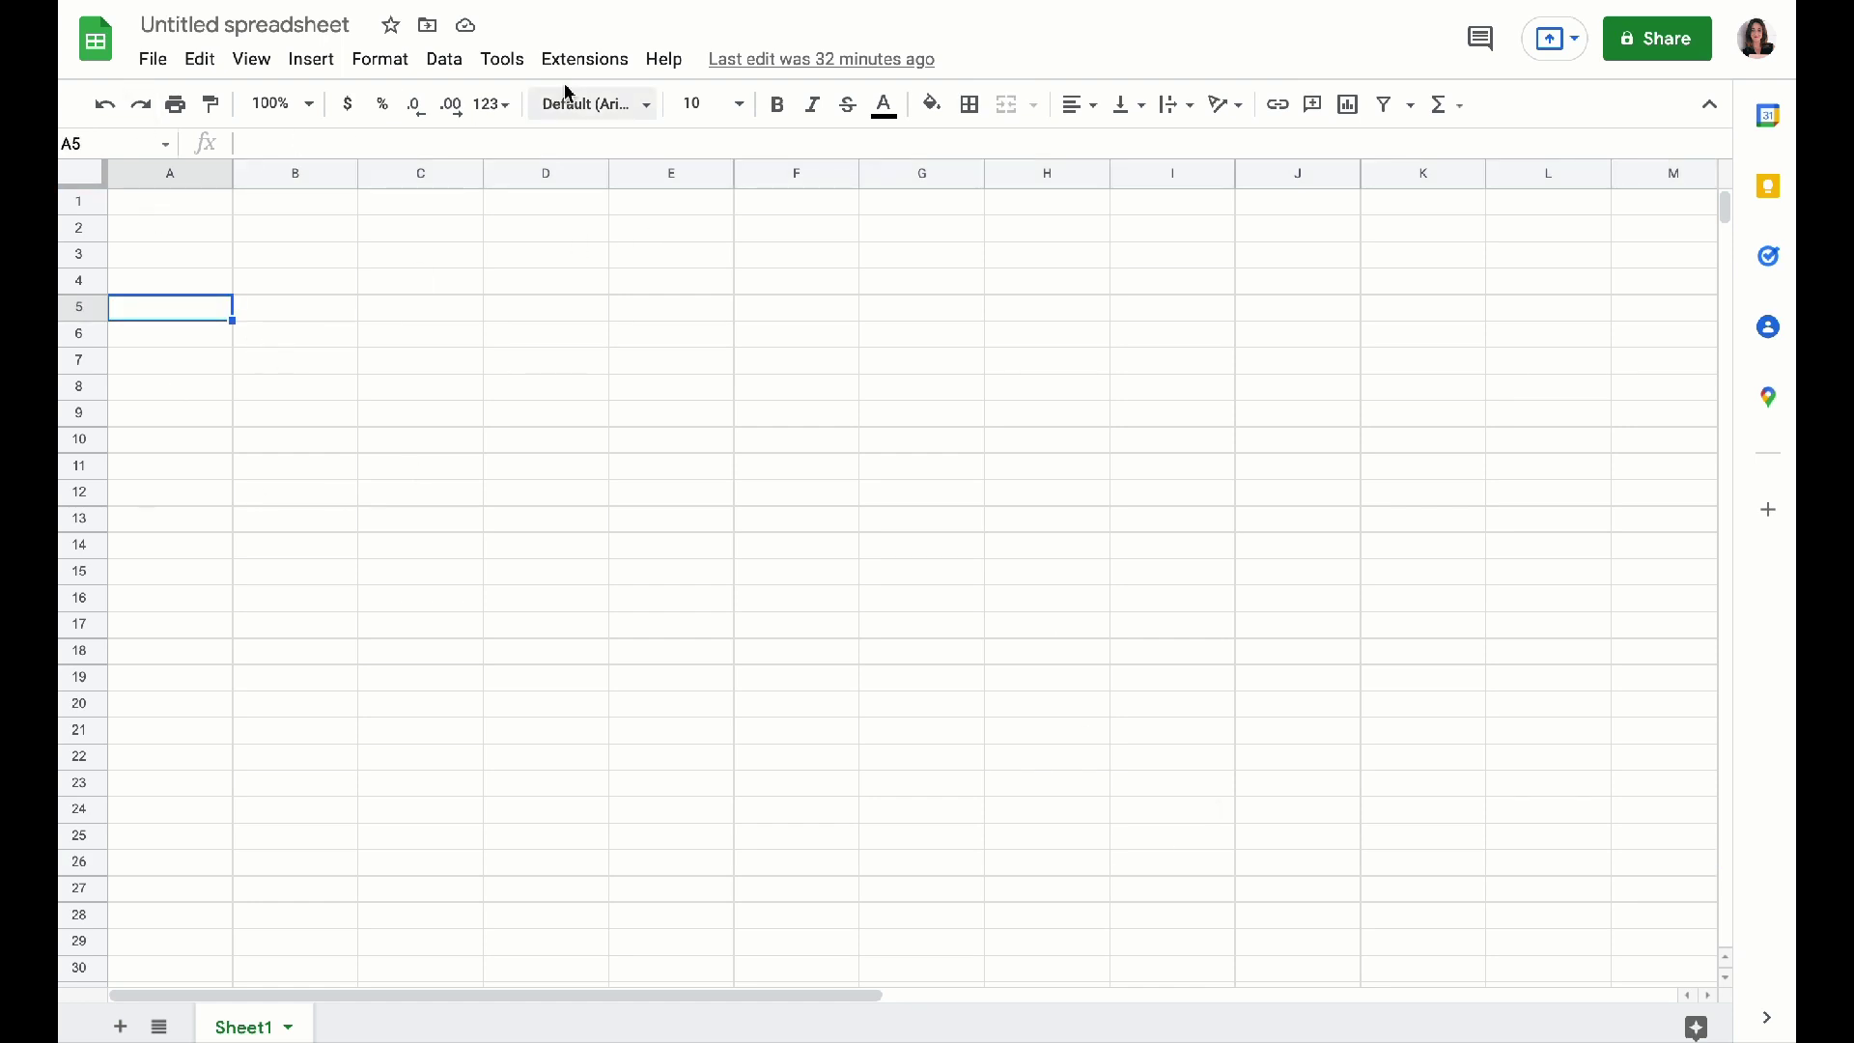
click(601, 62)
mouse_move(809, 259)
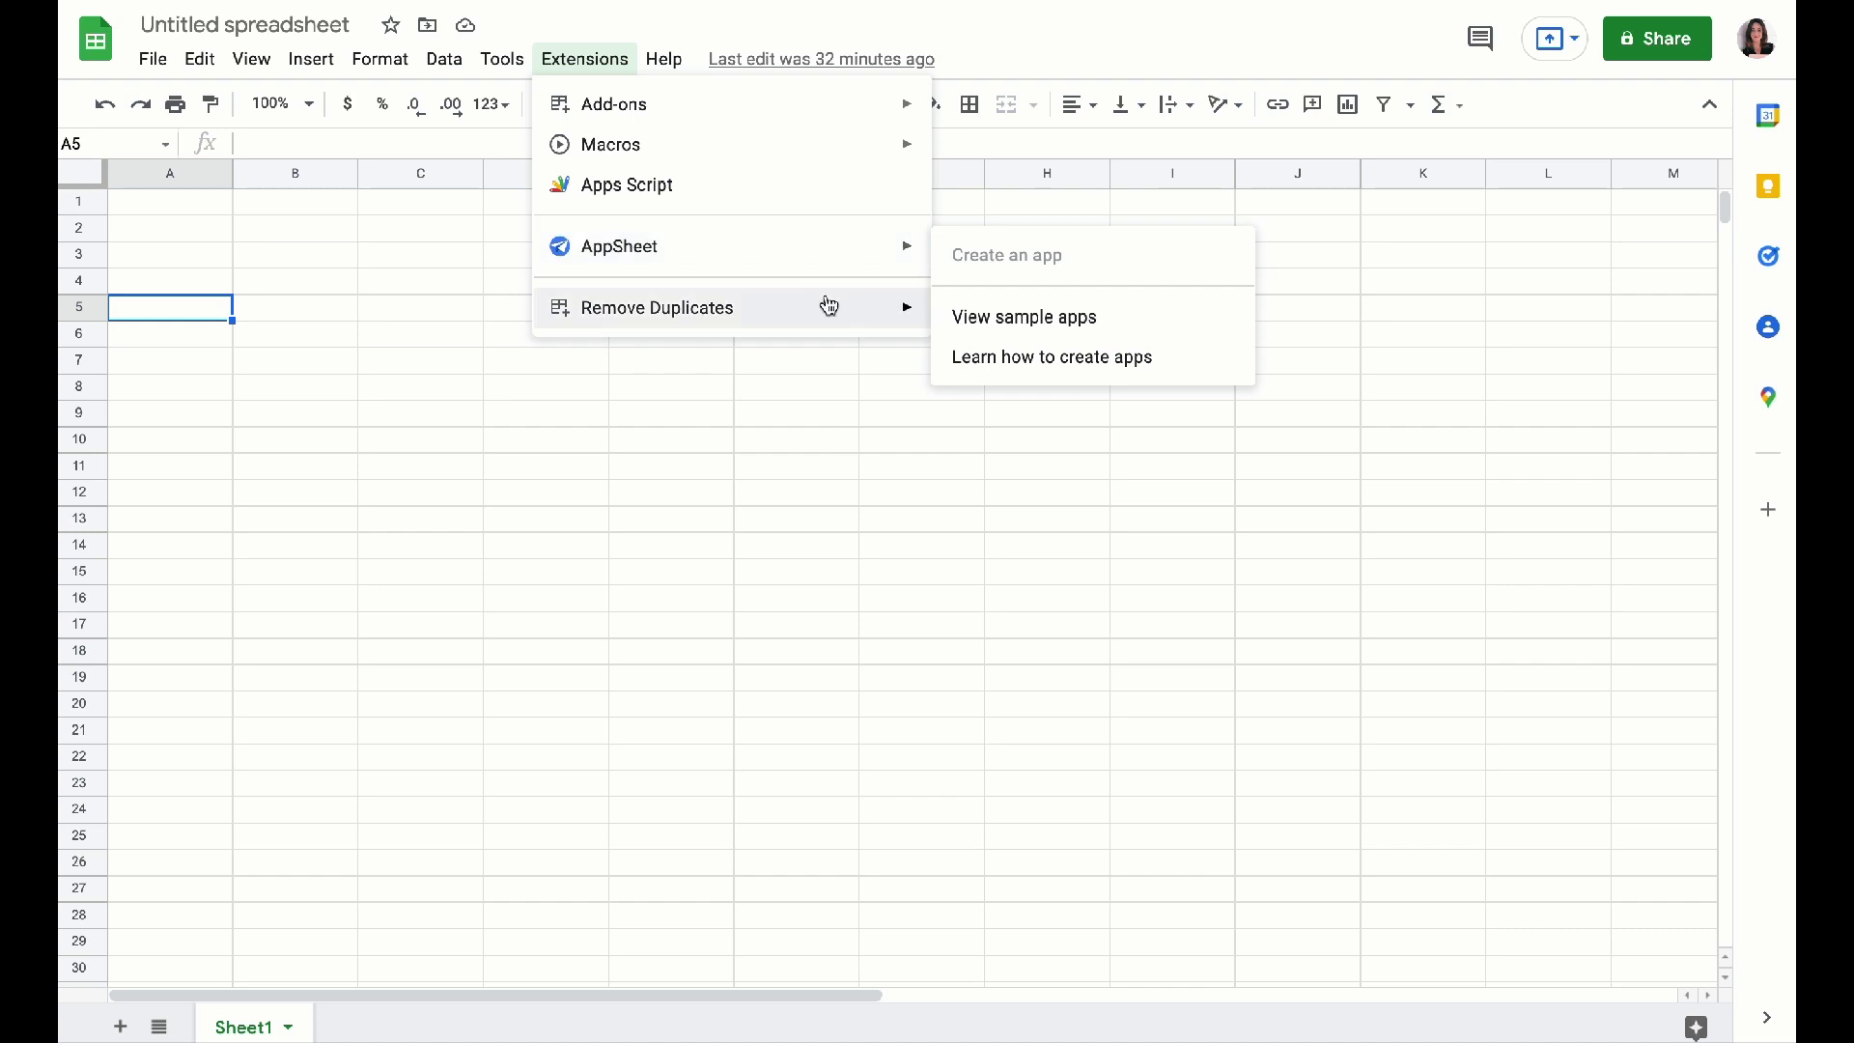
mouse_move(873, 303)
click(1045, 332)
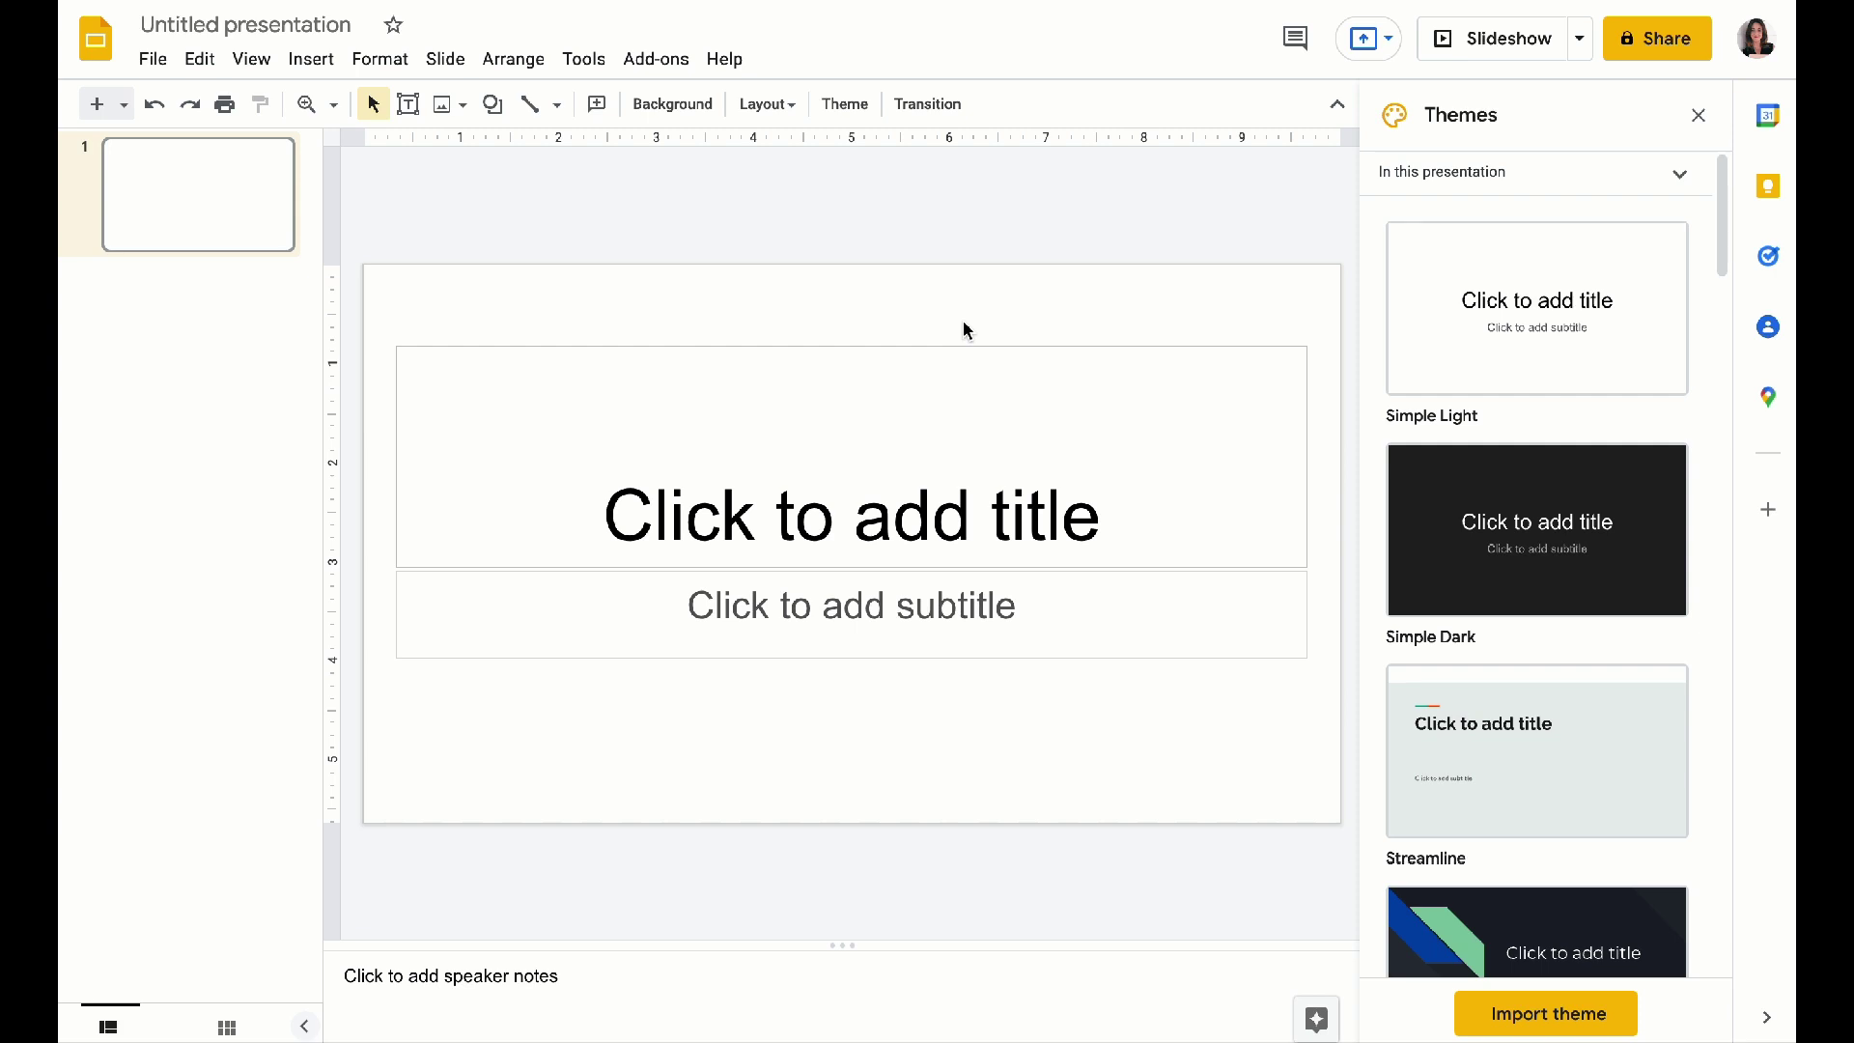
Step: Search the Slides marketplace for 'pex' and open the Pexels - Free Stock Photos page
click(657, 59)
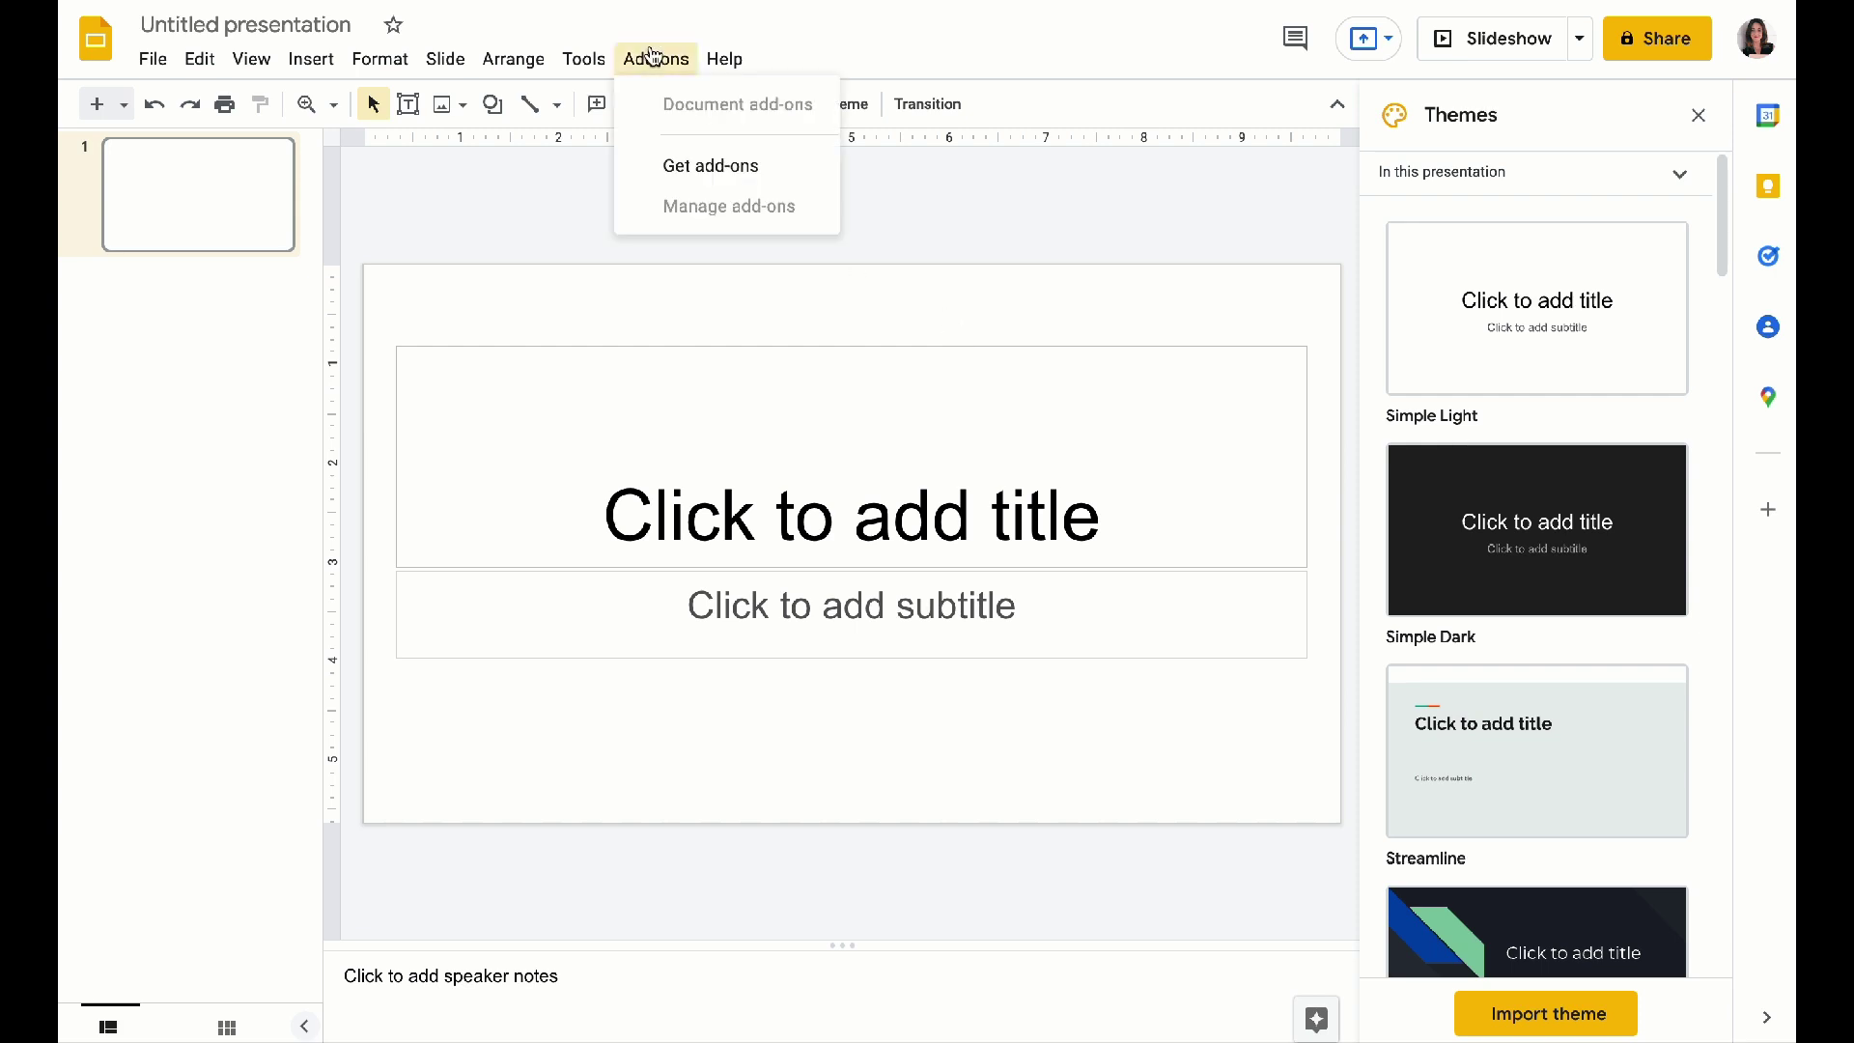
click(759, 168)
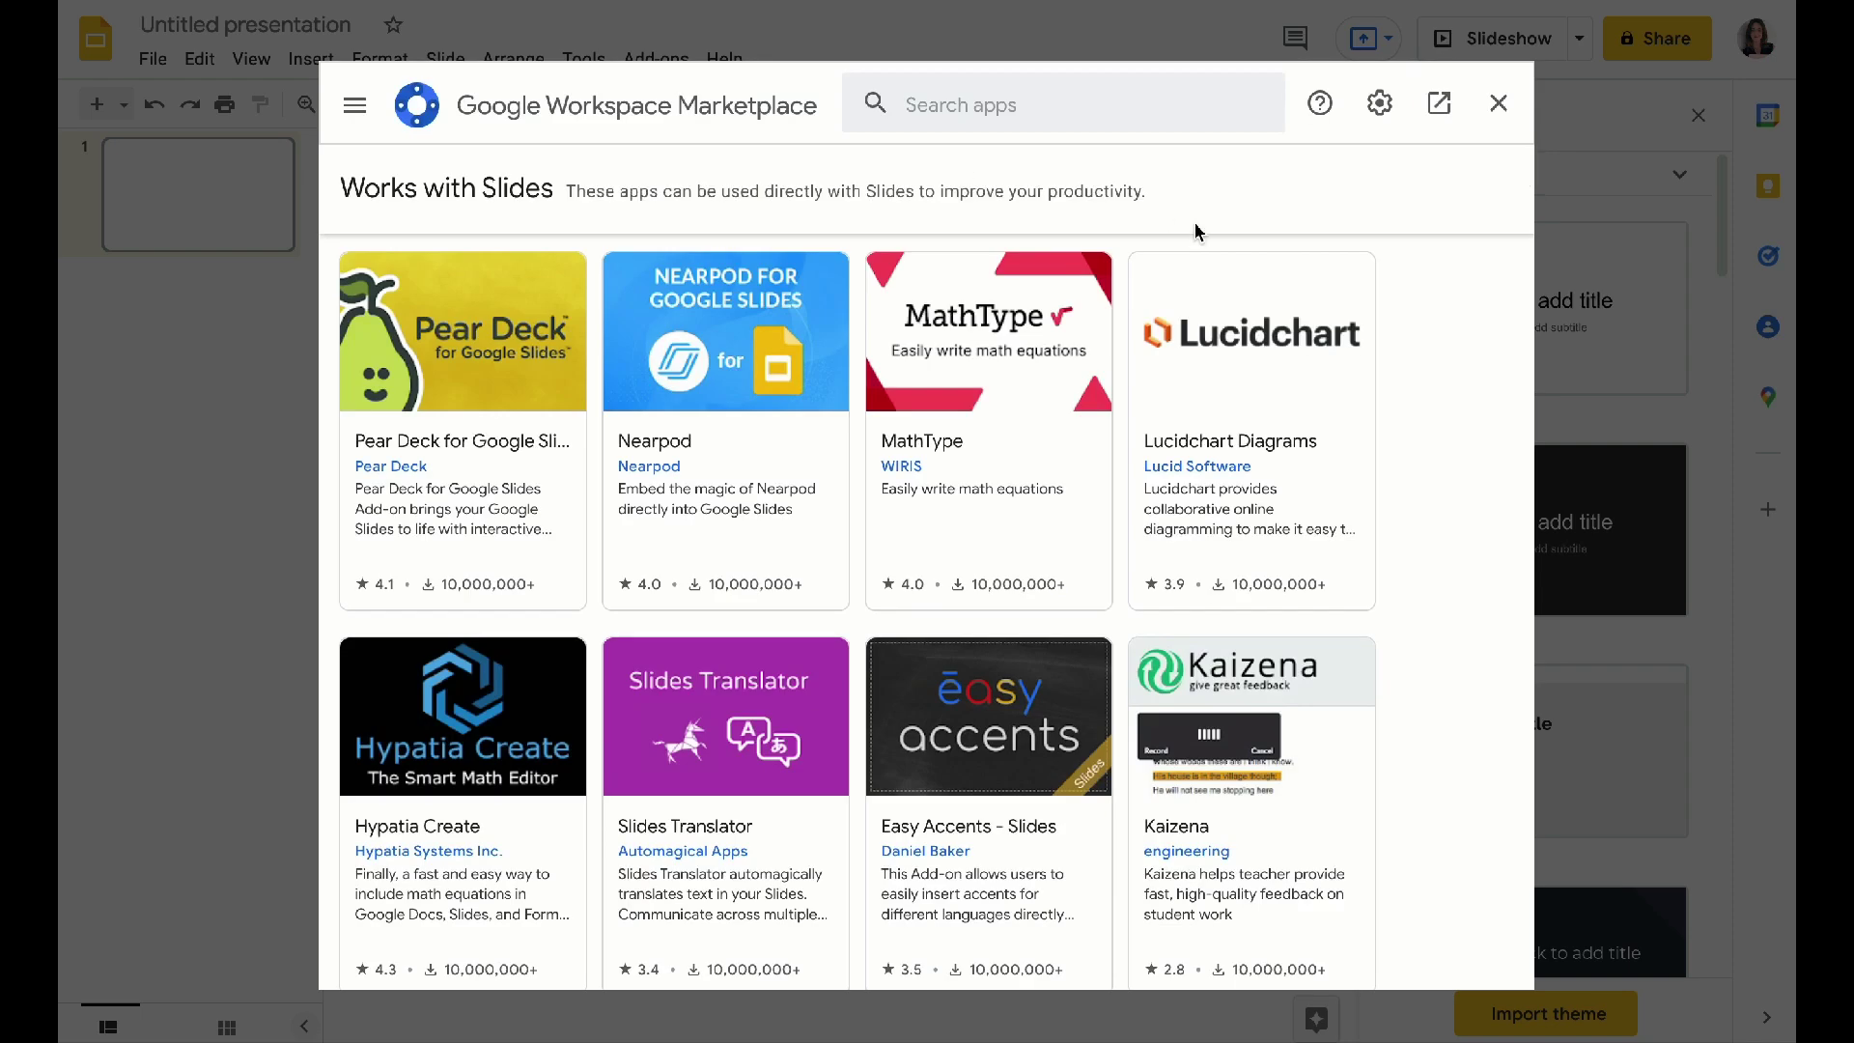
click(995, 103)
text(pex)
click(1089, 143)
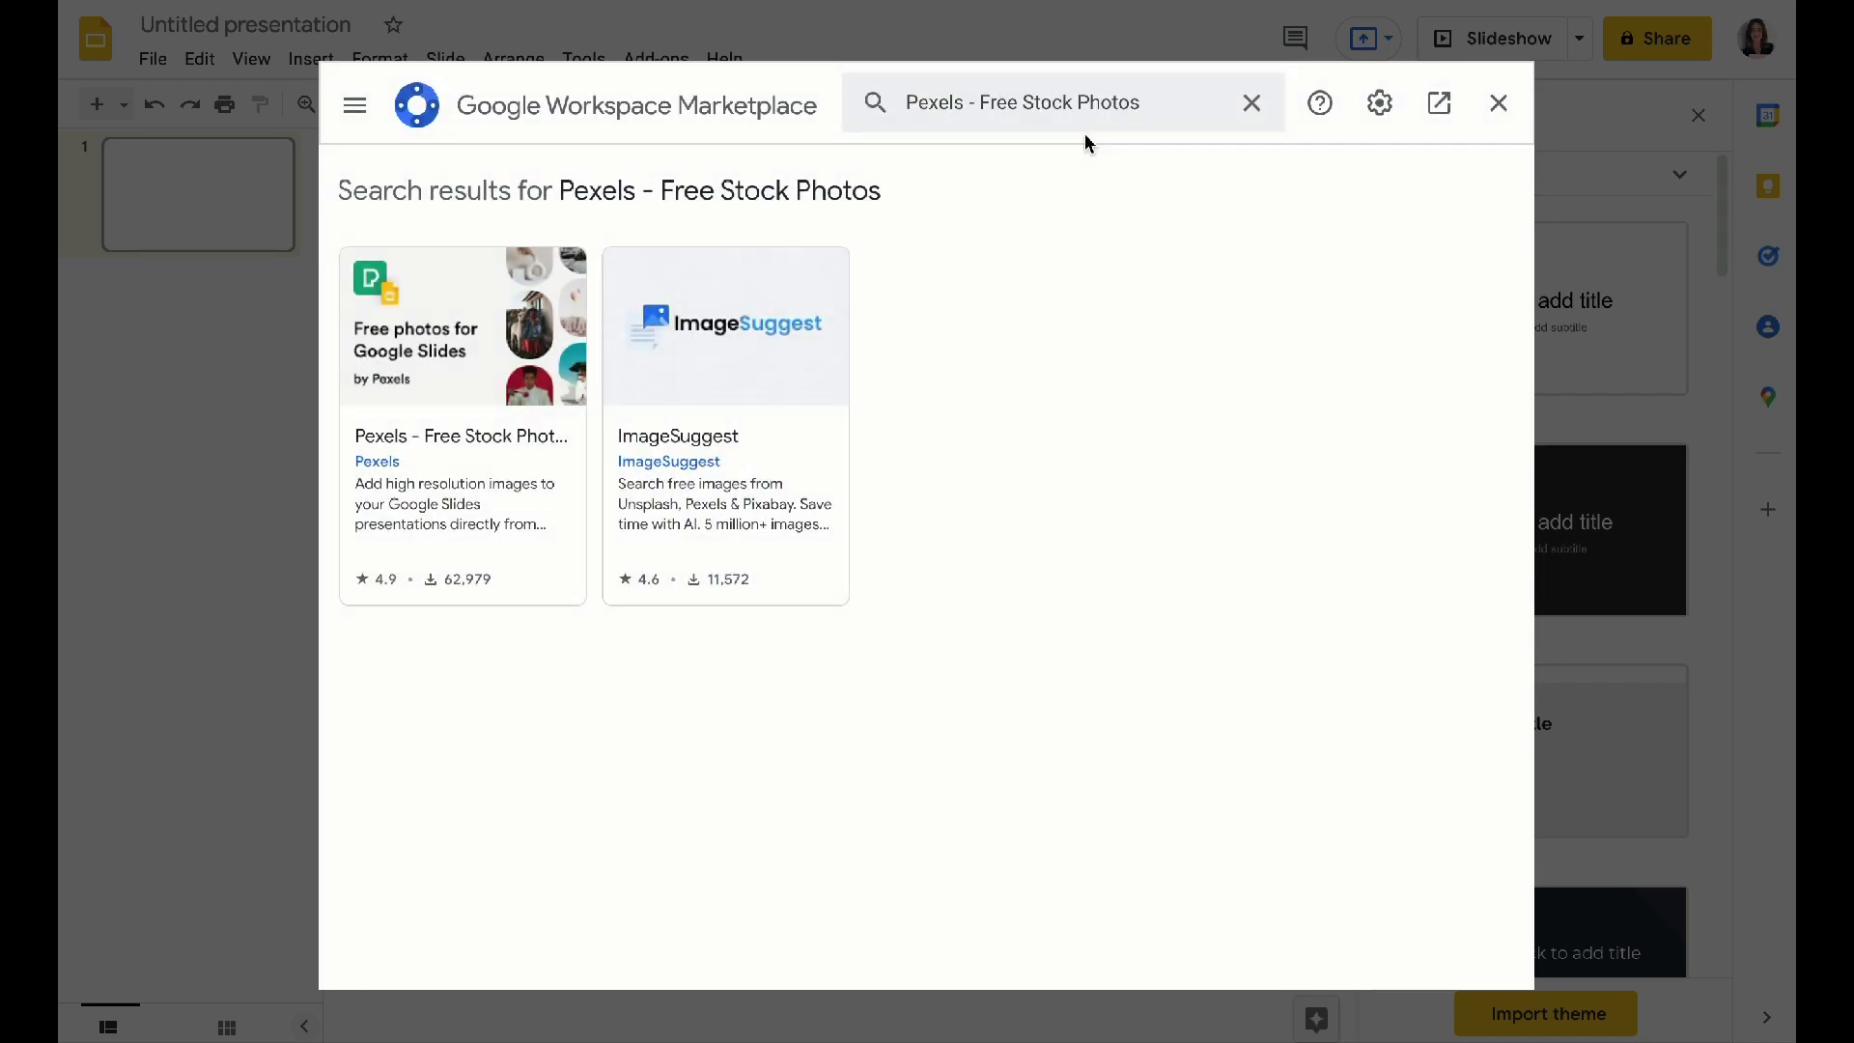
click(467, 387)
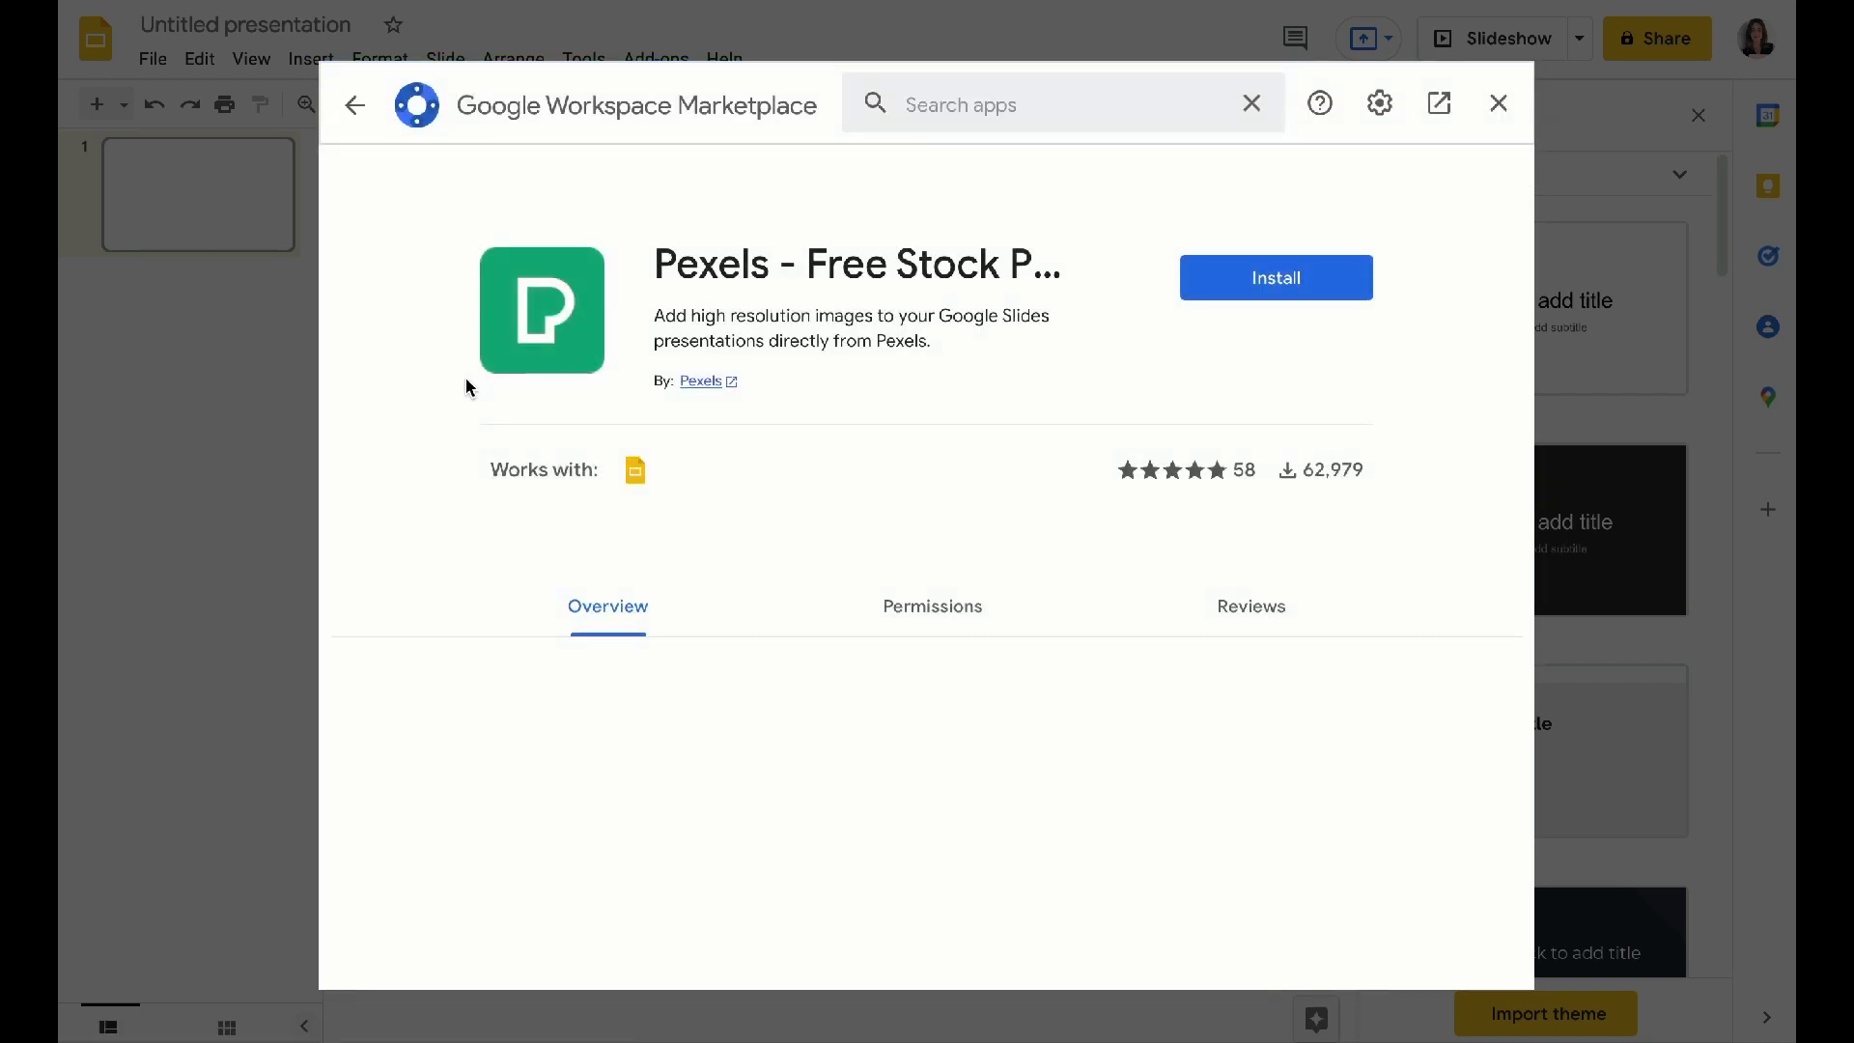
Step: Install Pexels with account authorization, then close the marketplace
click(1337, 280)
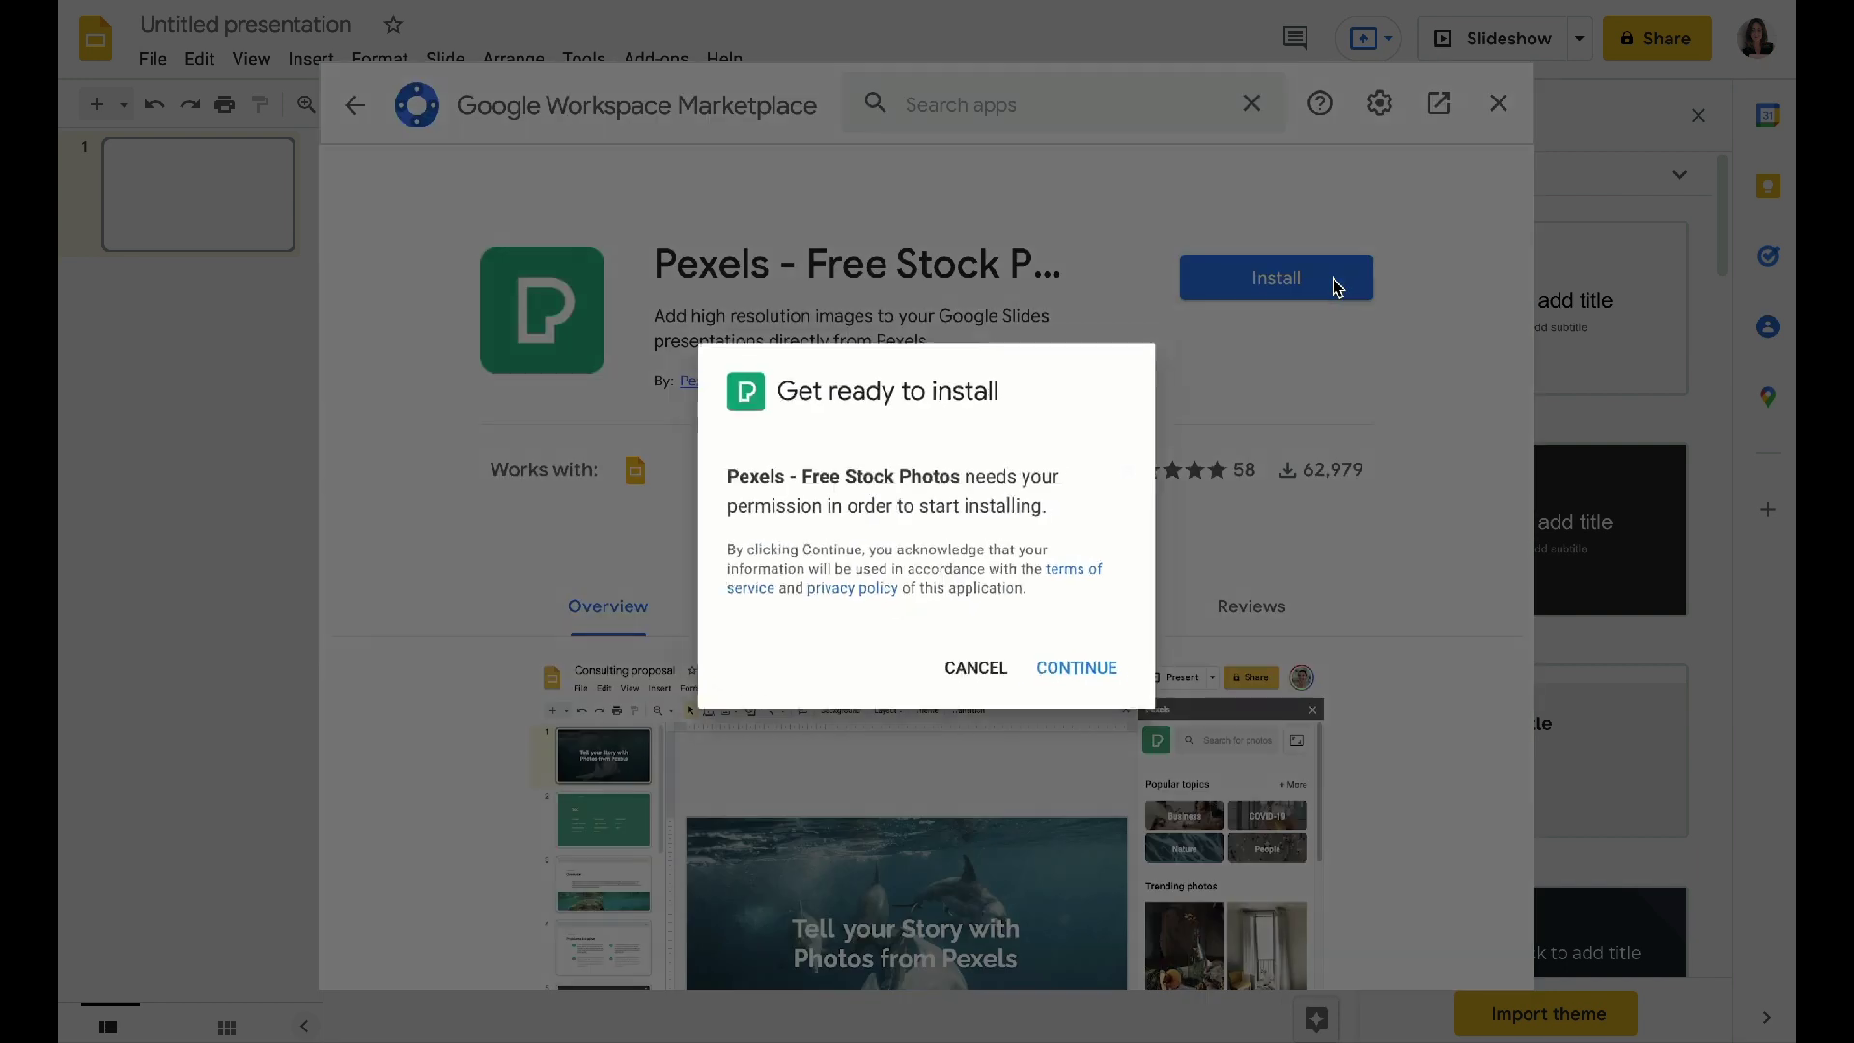
click(1072, 675)
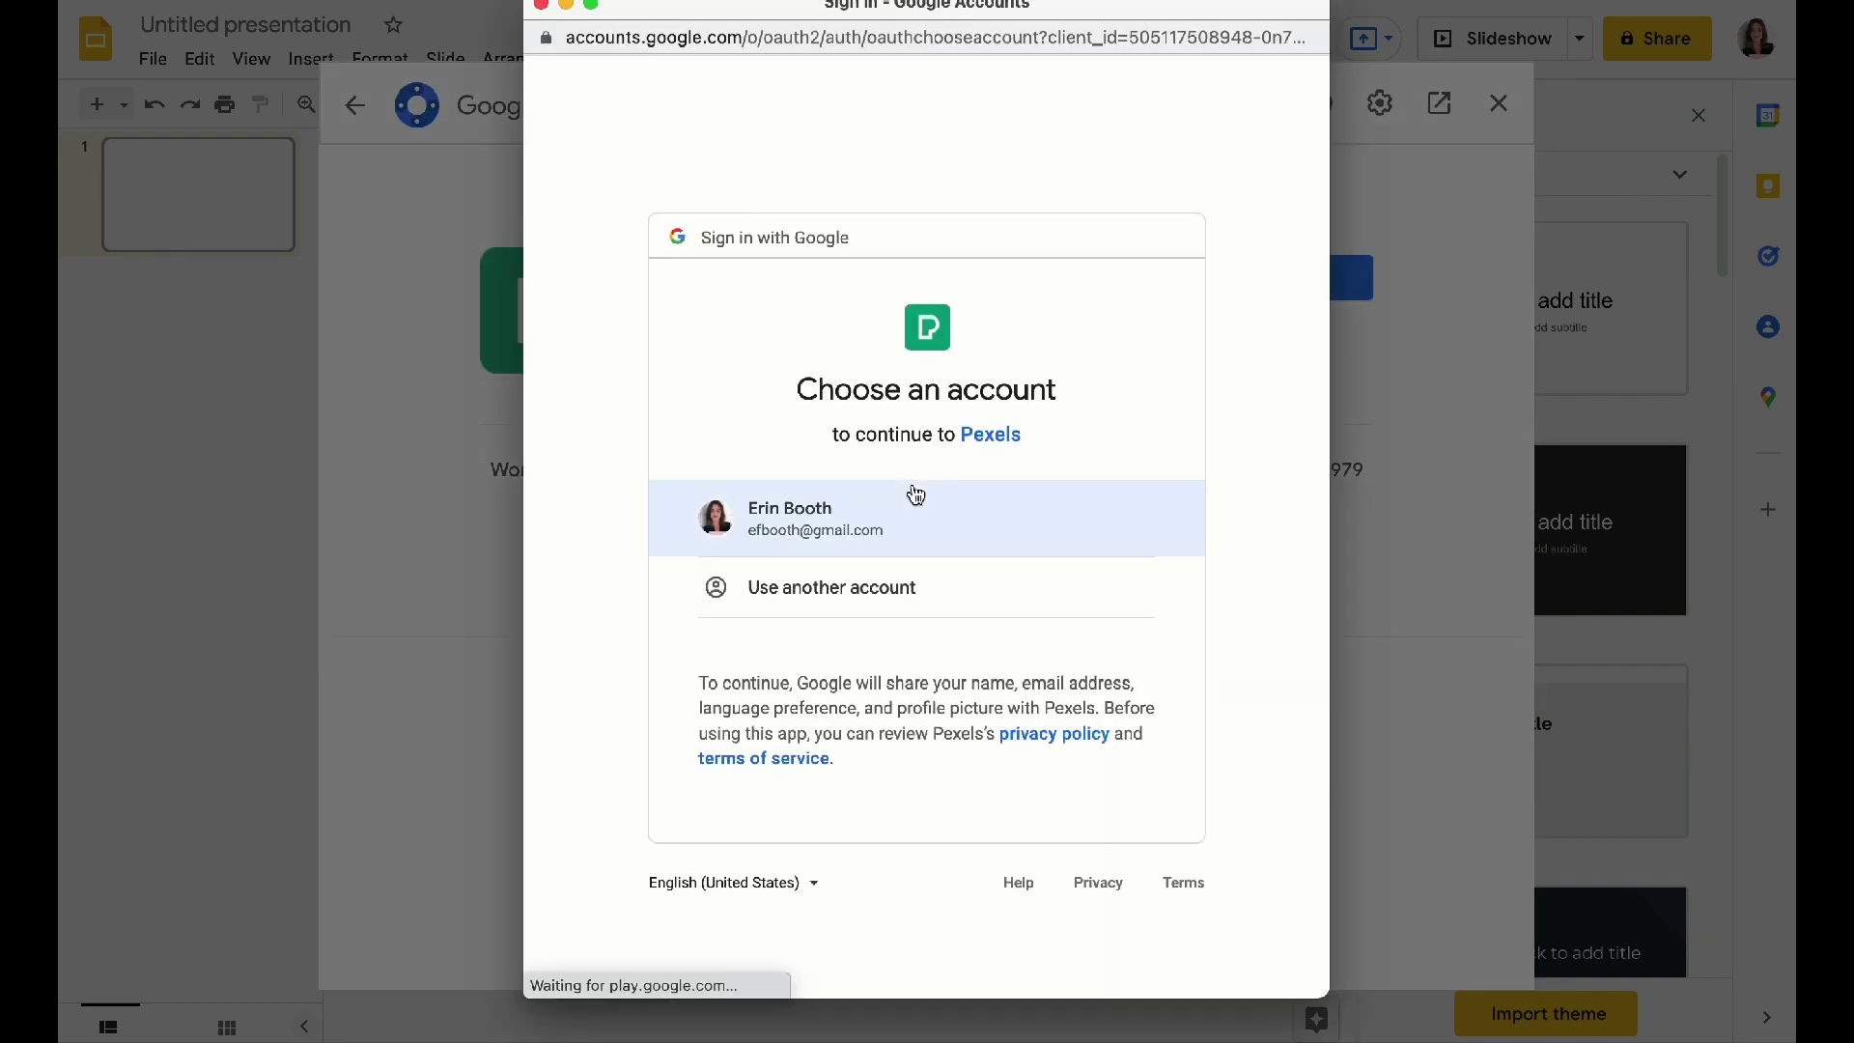
click(906, 521)
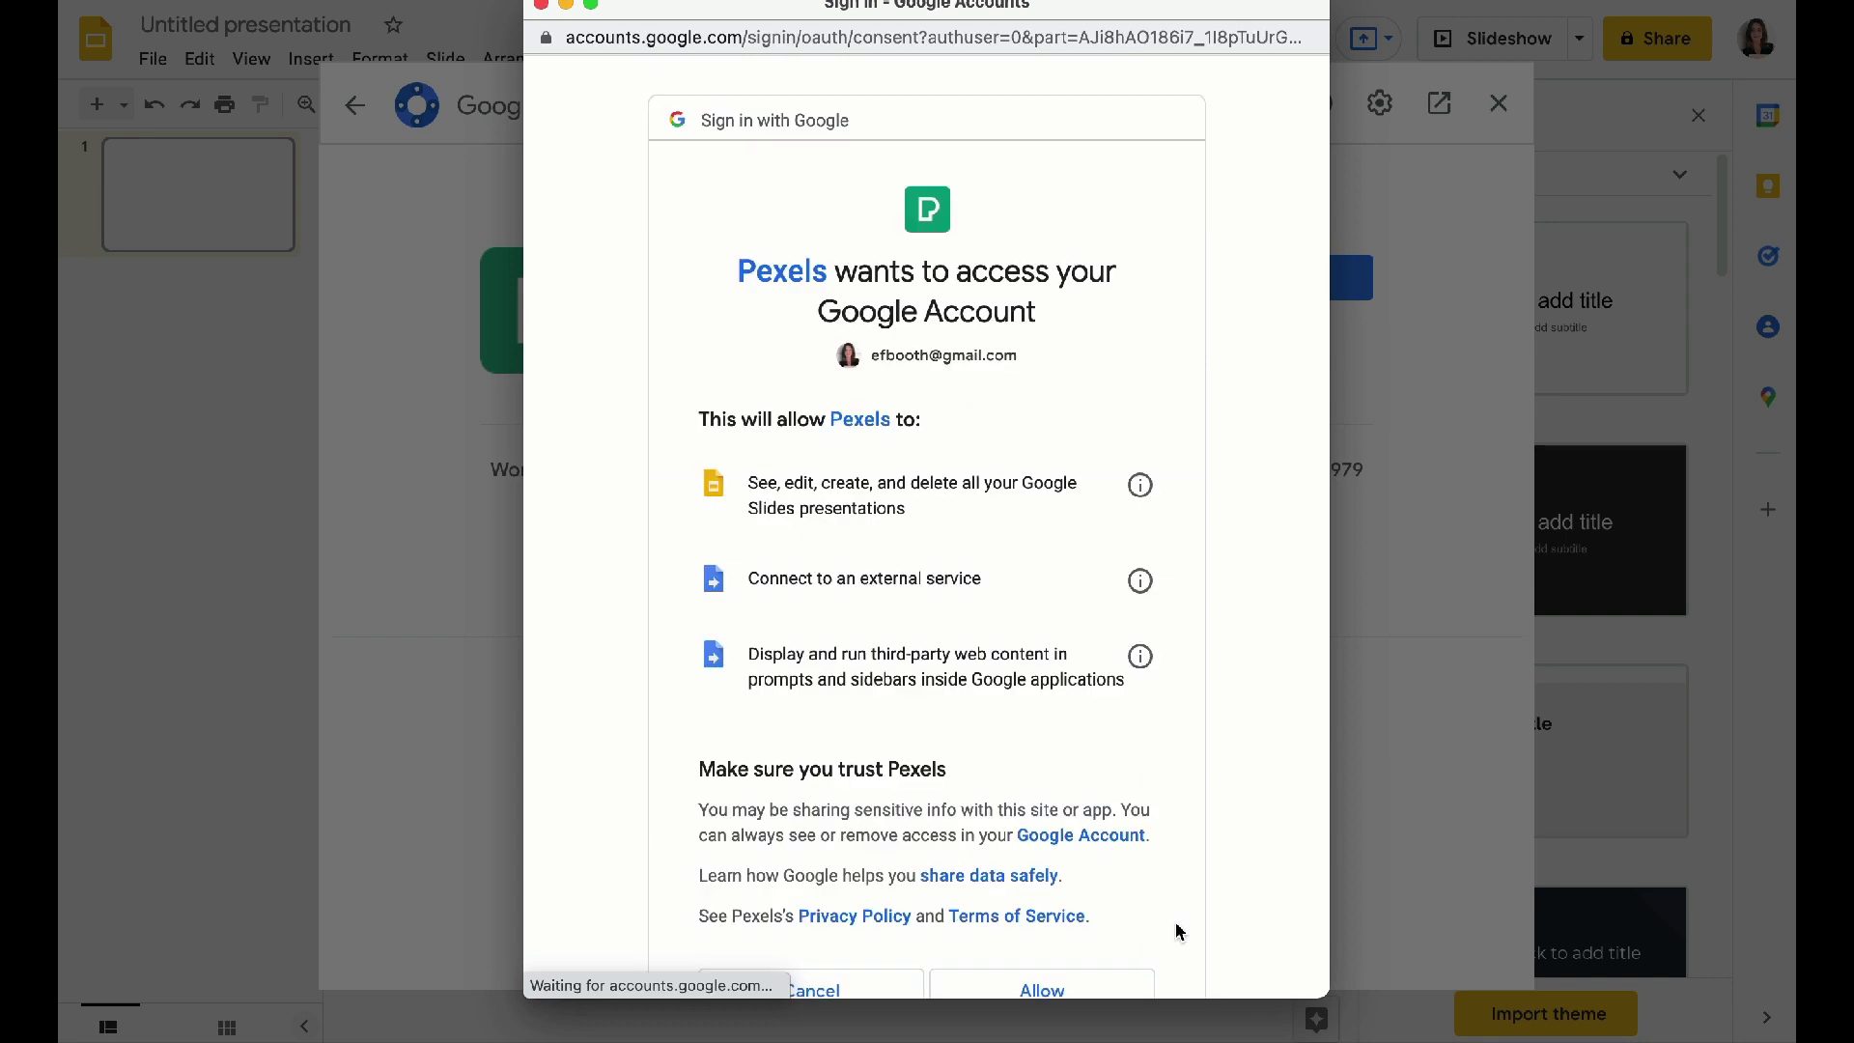
scroll(1065, 984, down, 1)
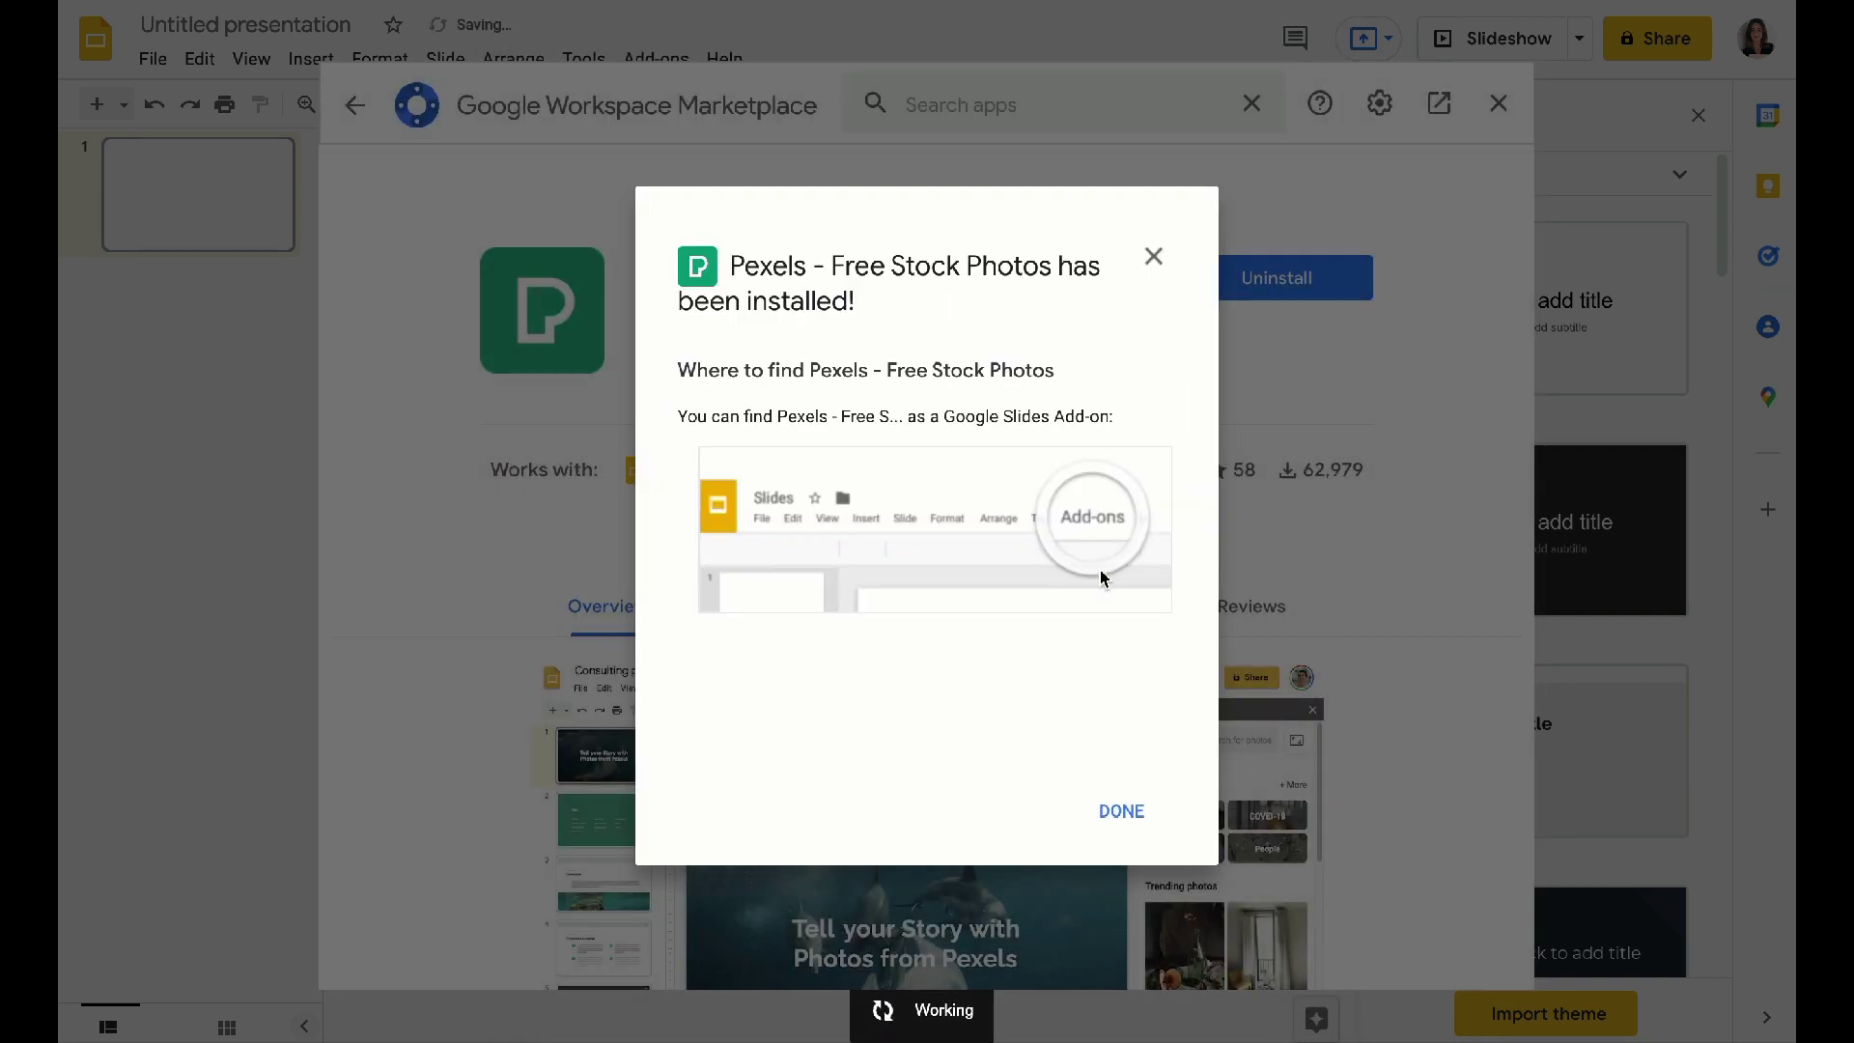
click(1128, 813)
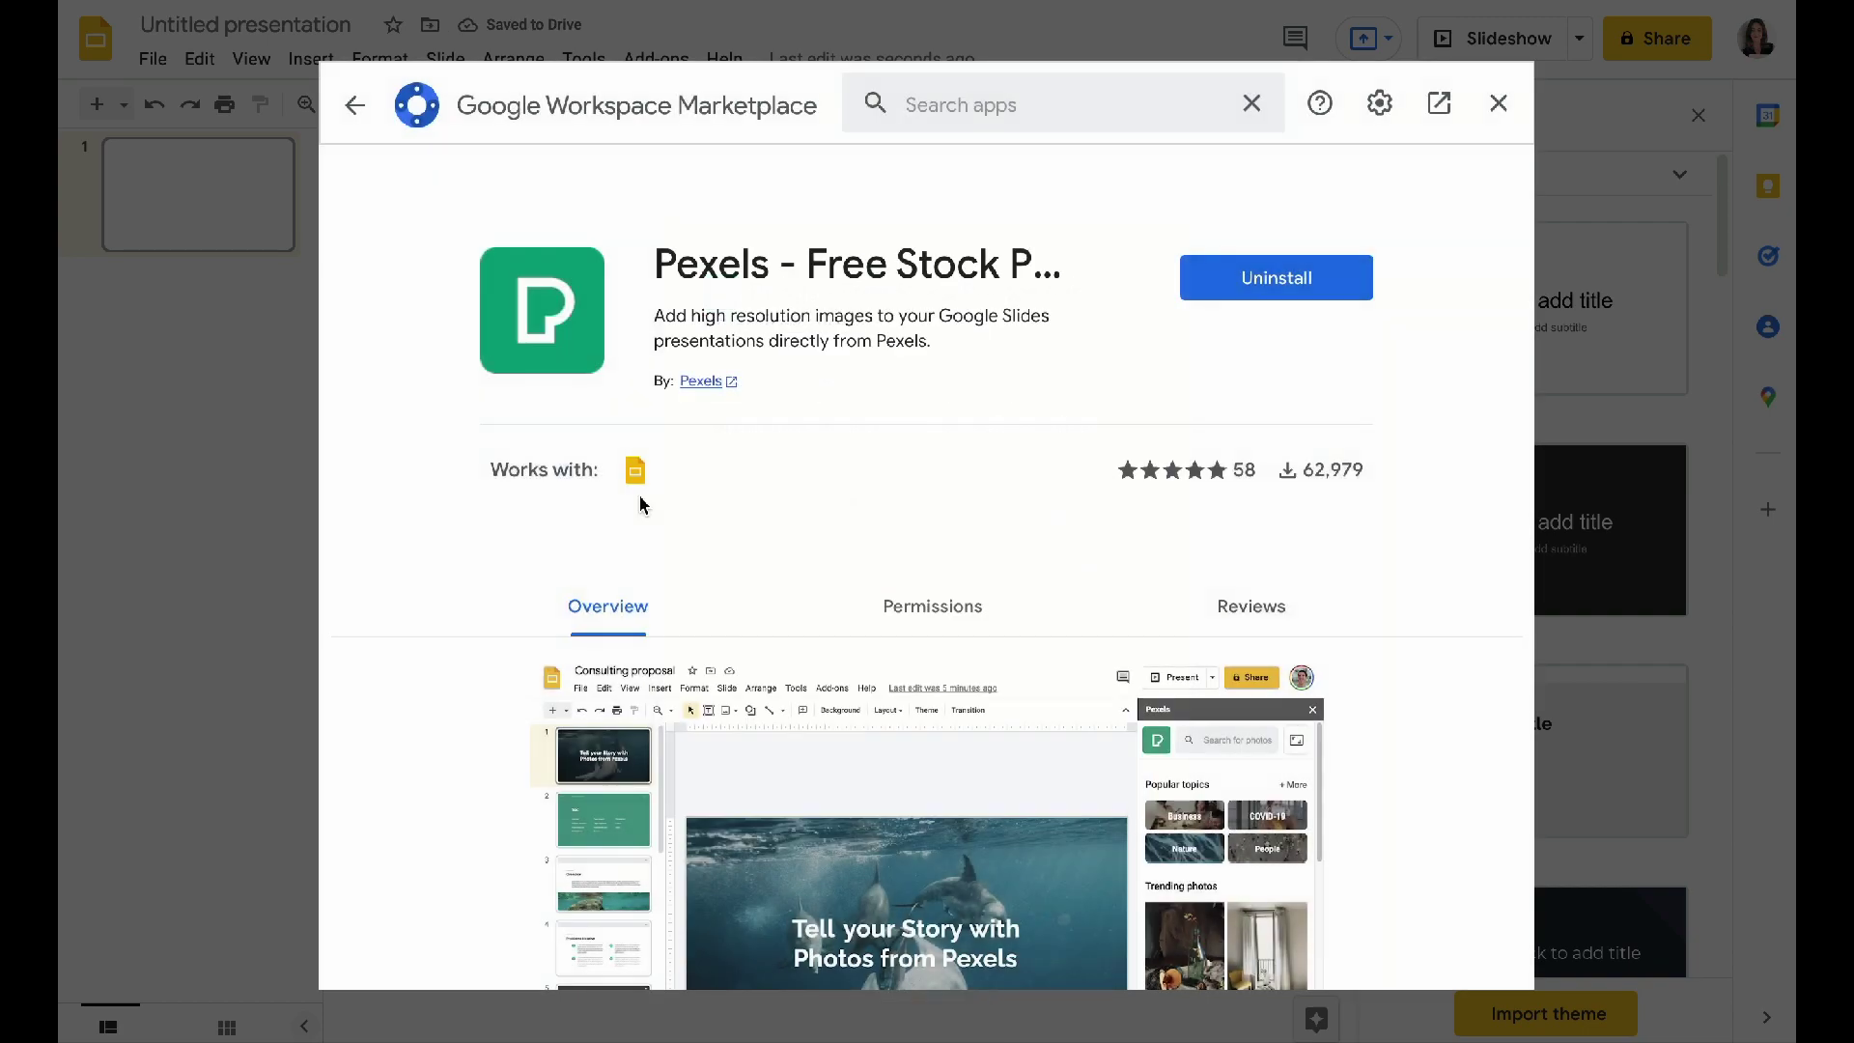
click(1499, 102)
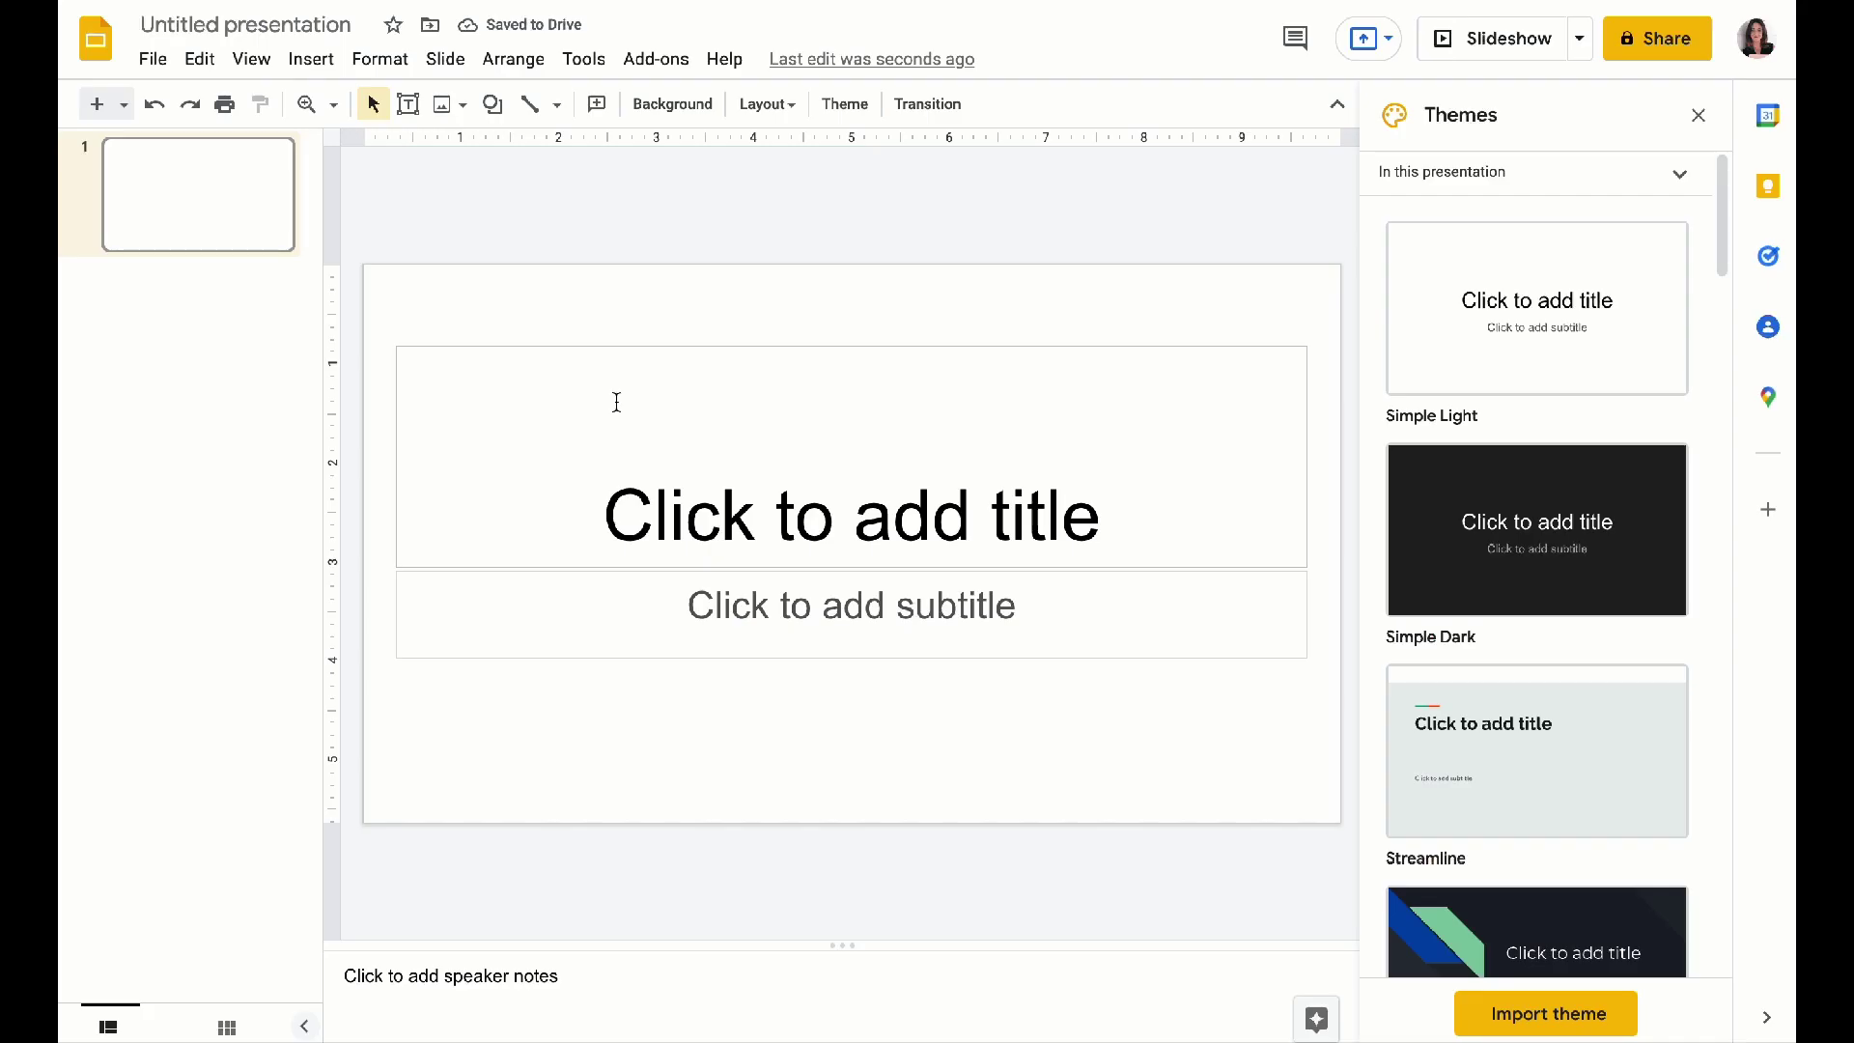
Step: Insert a Pexels Business-topic photo of people at laptops onto the title slide
click(656, 59)
mouse_move(886, 170)
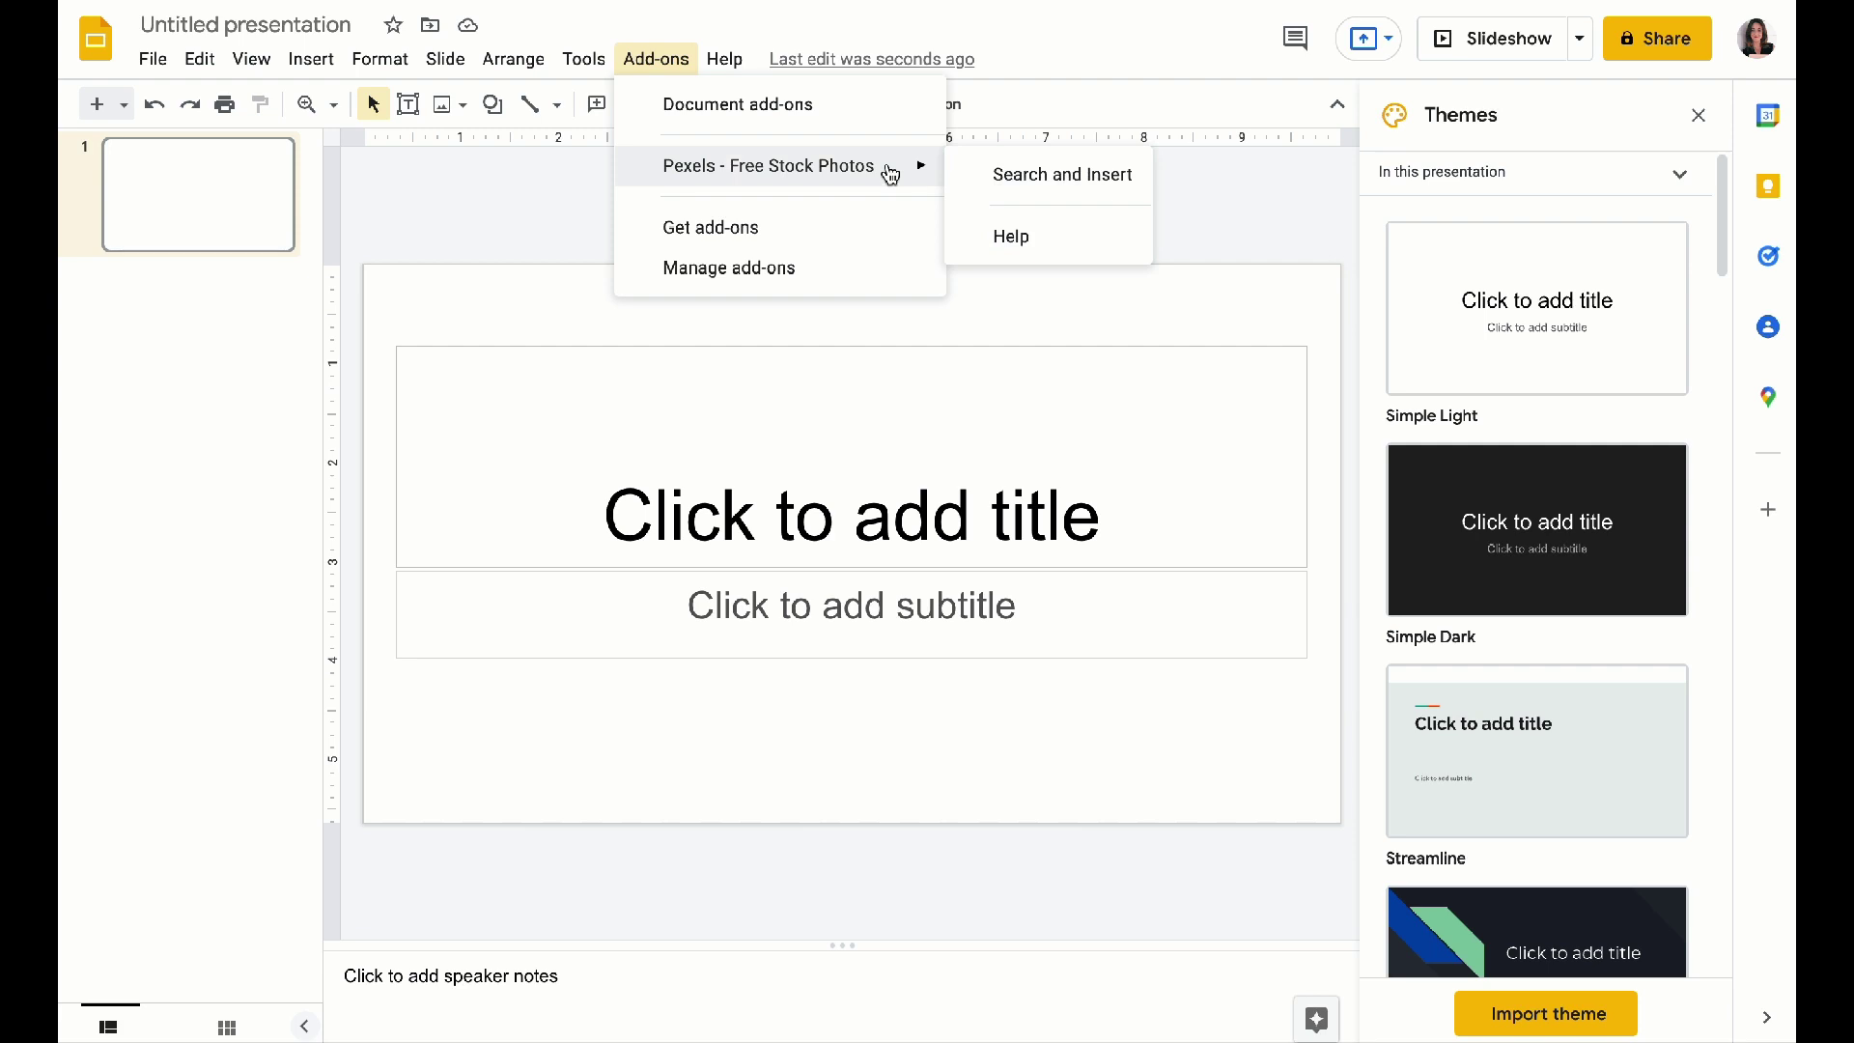
click(1060, 177)
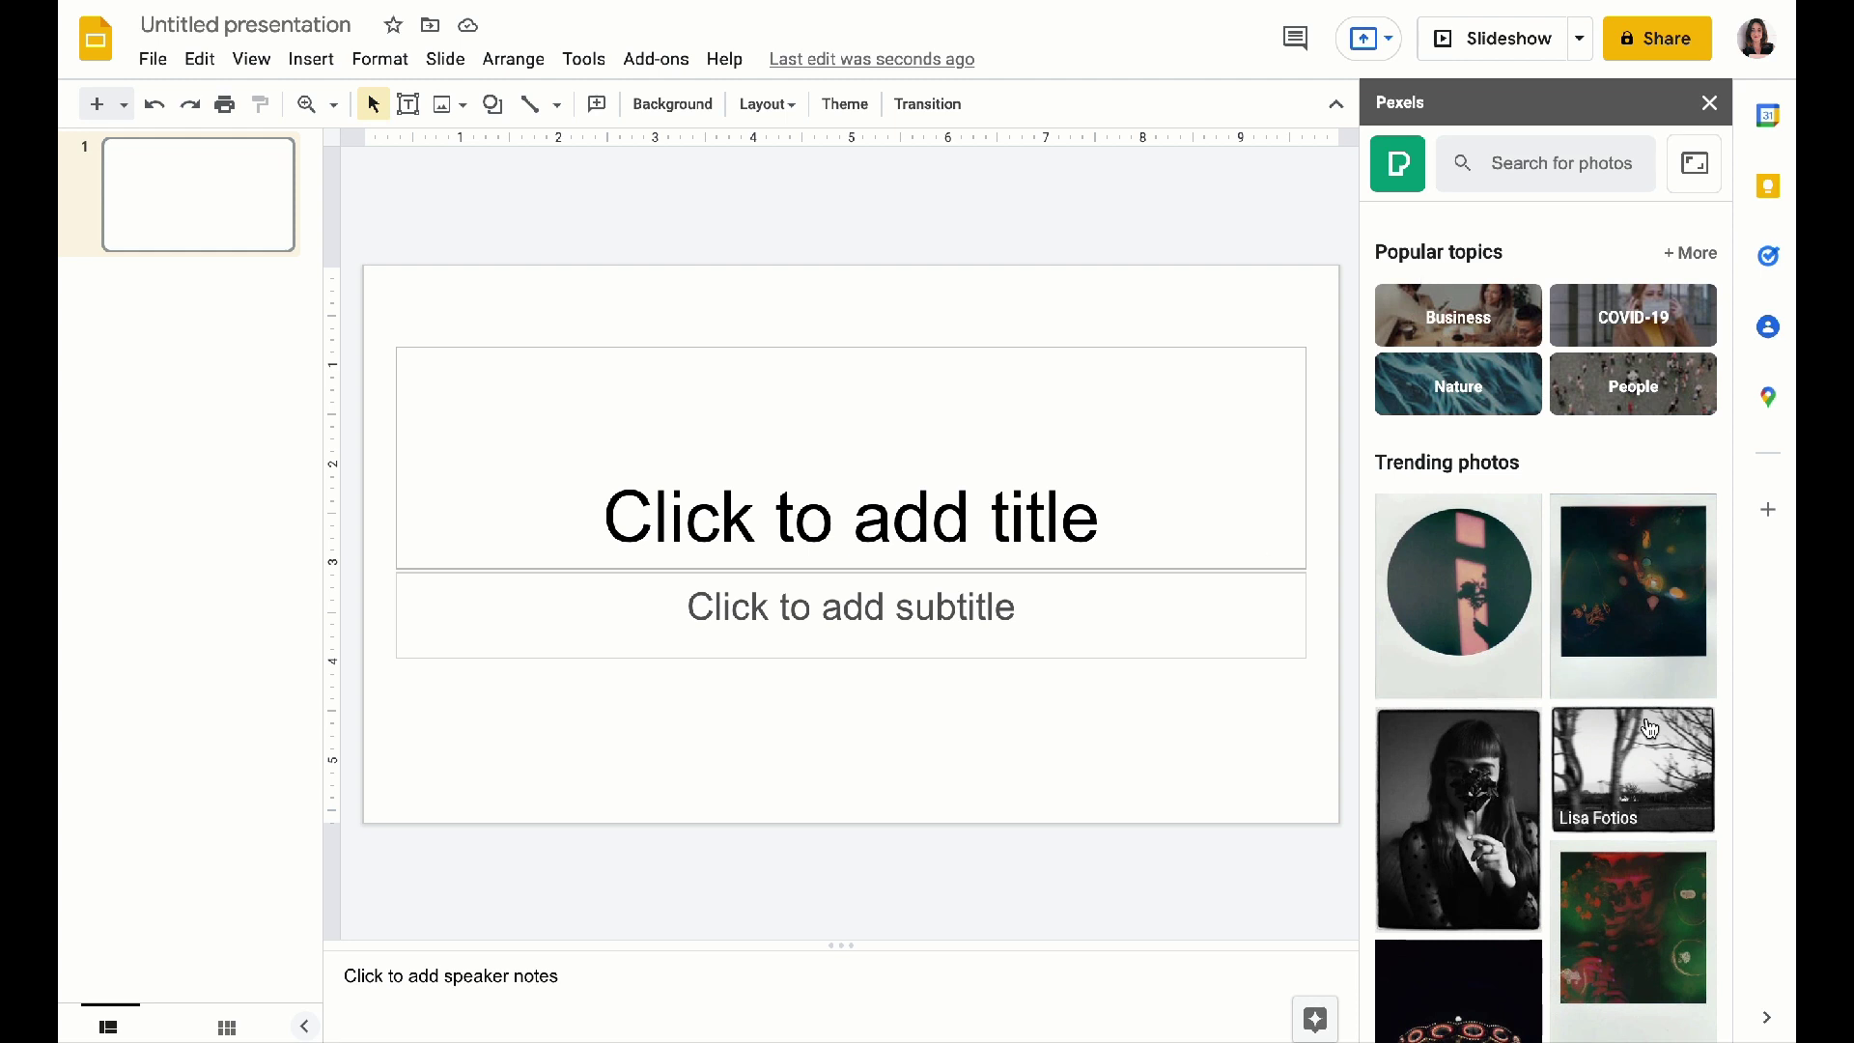
click(1465, 323)
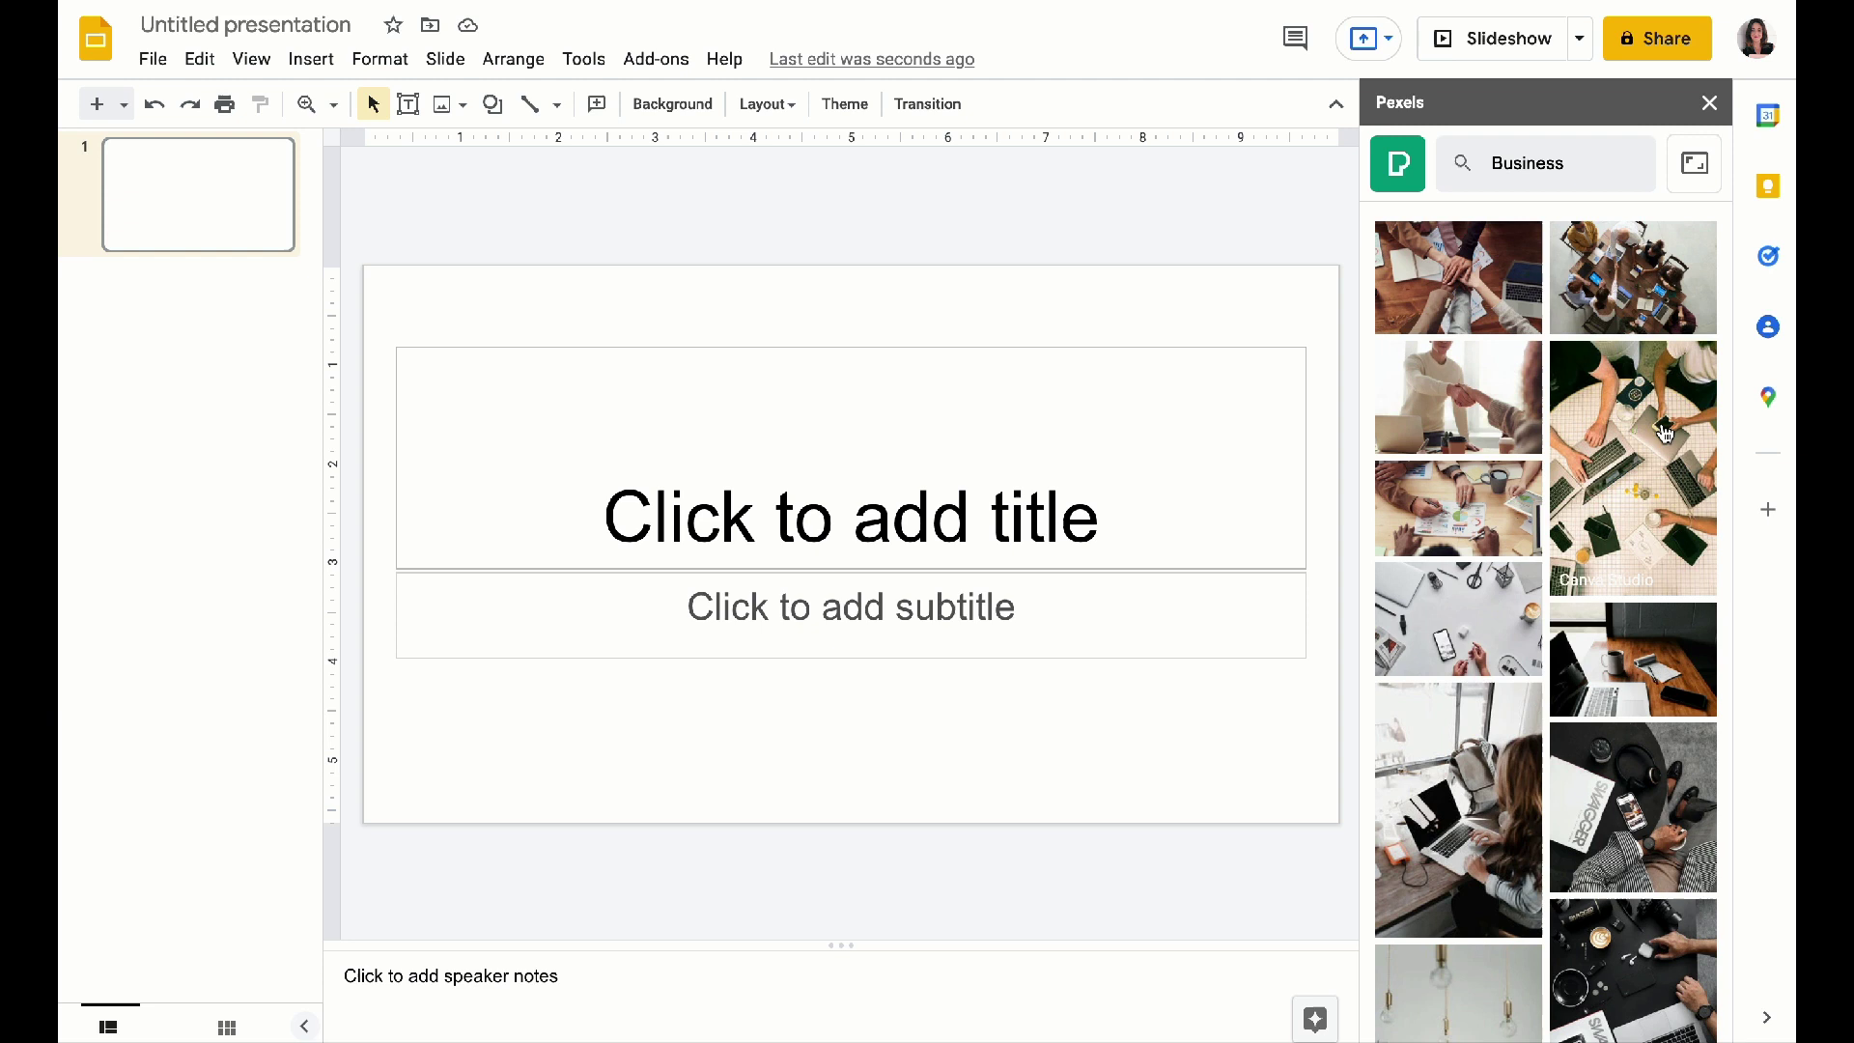
drag(1665, 432, 985, 454)
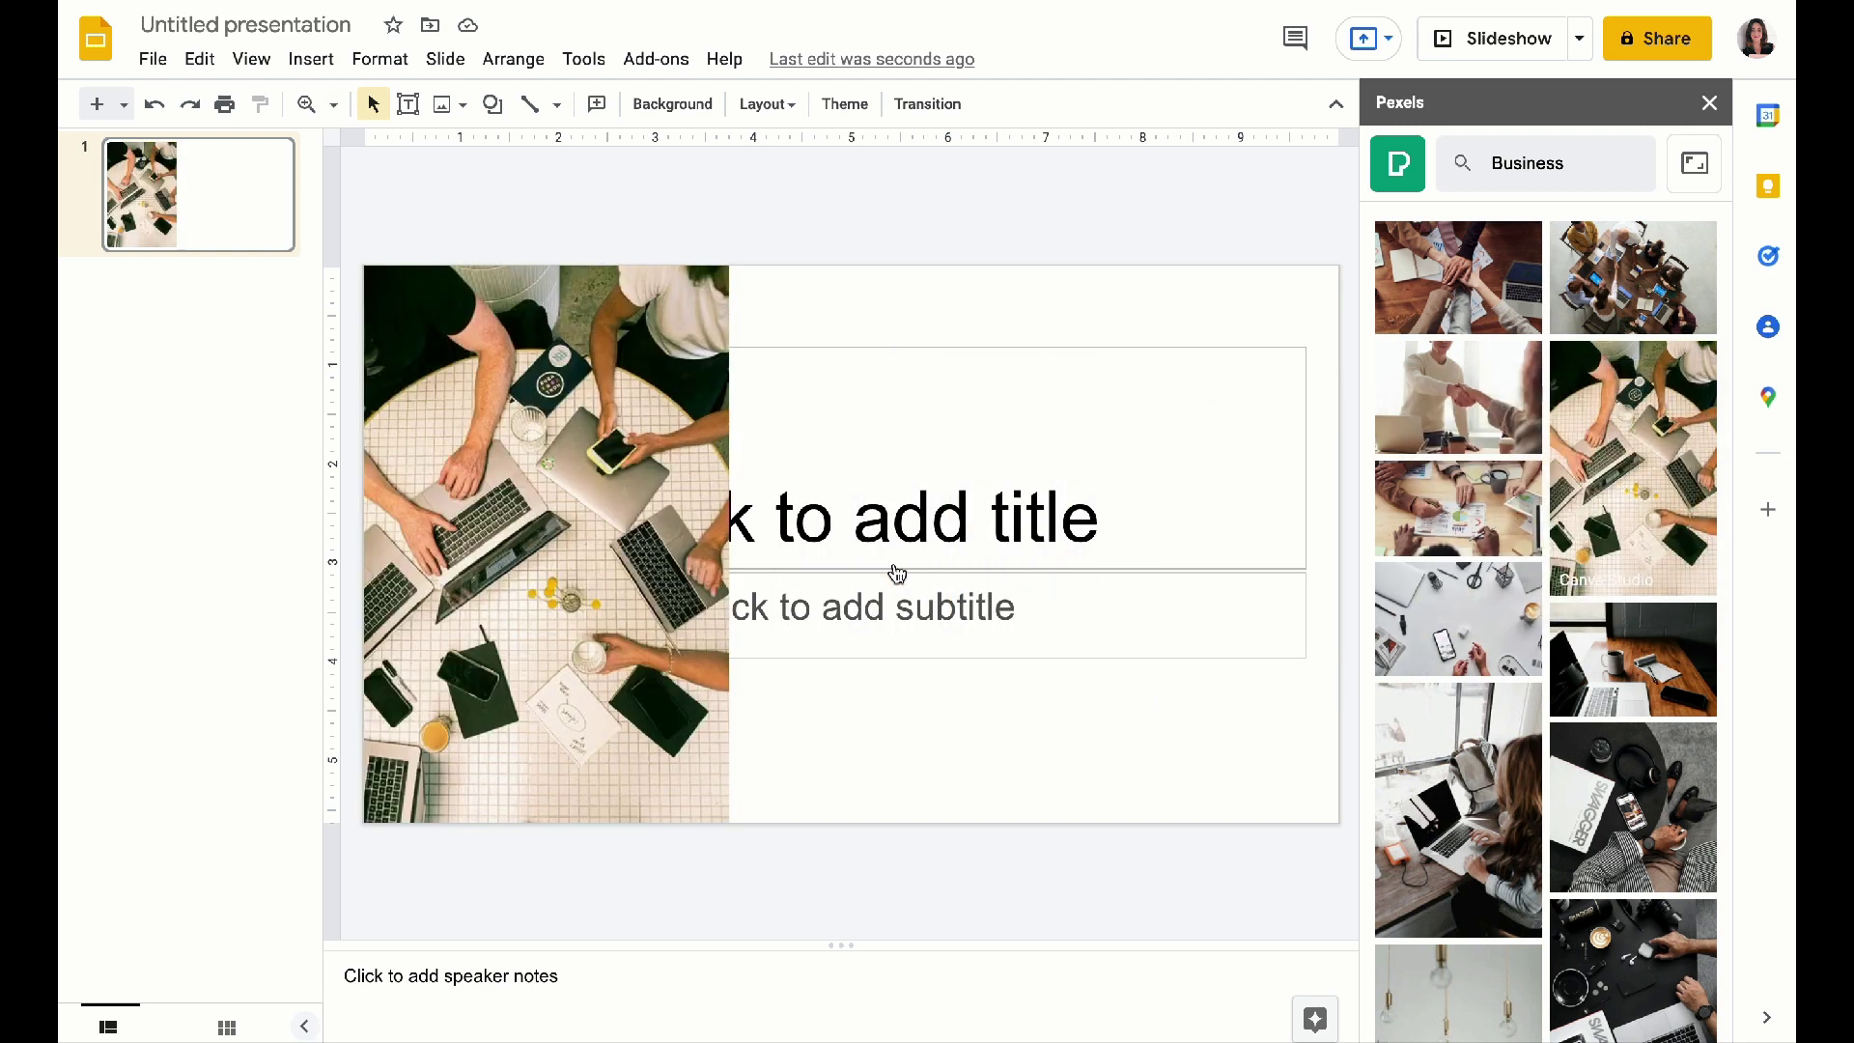